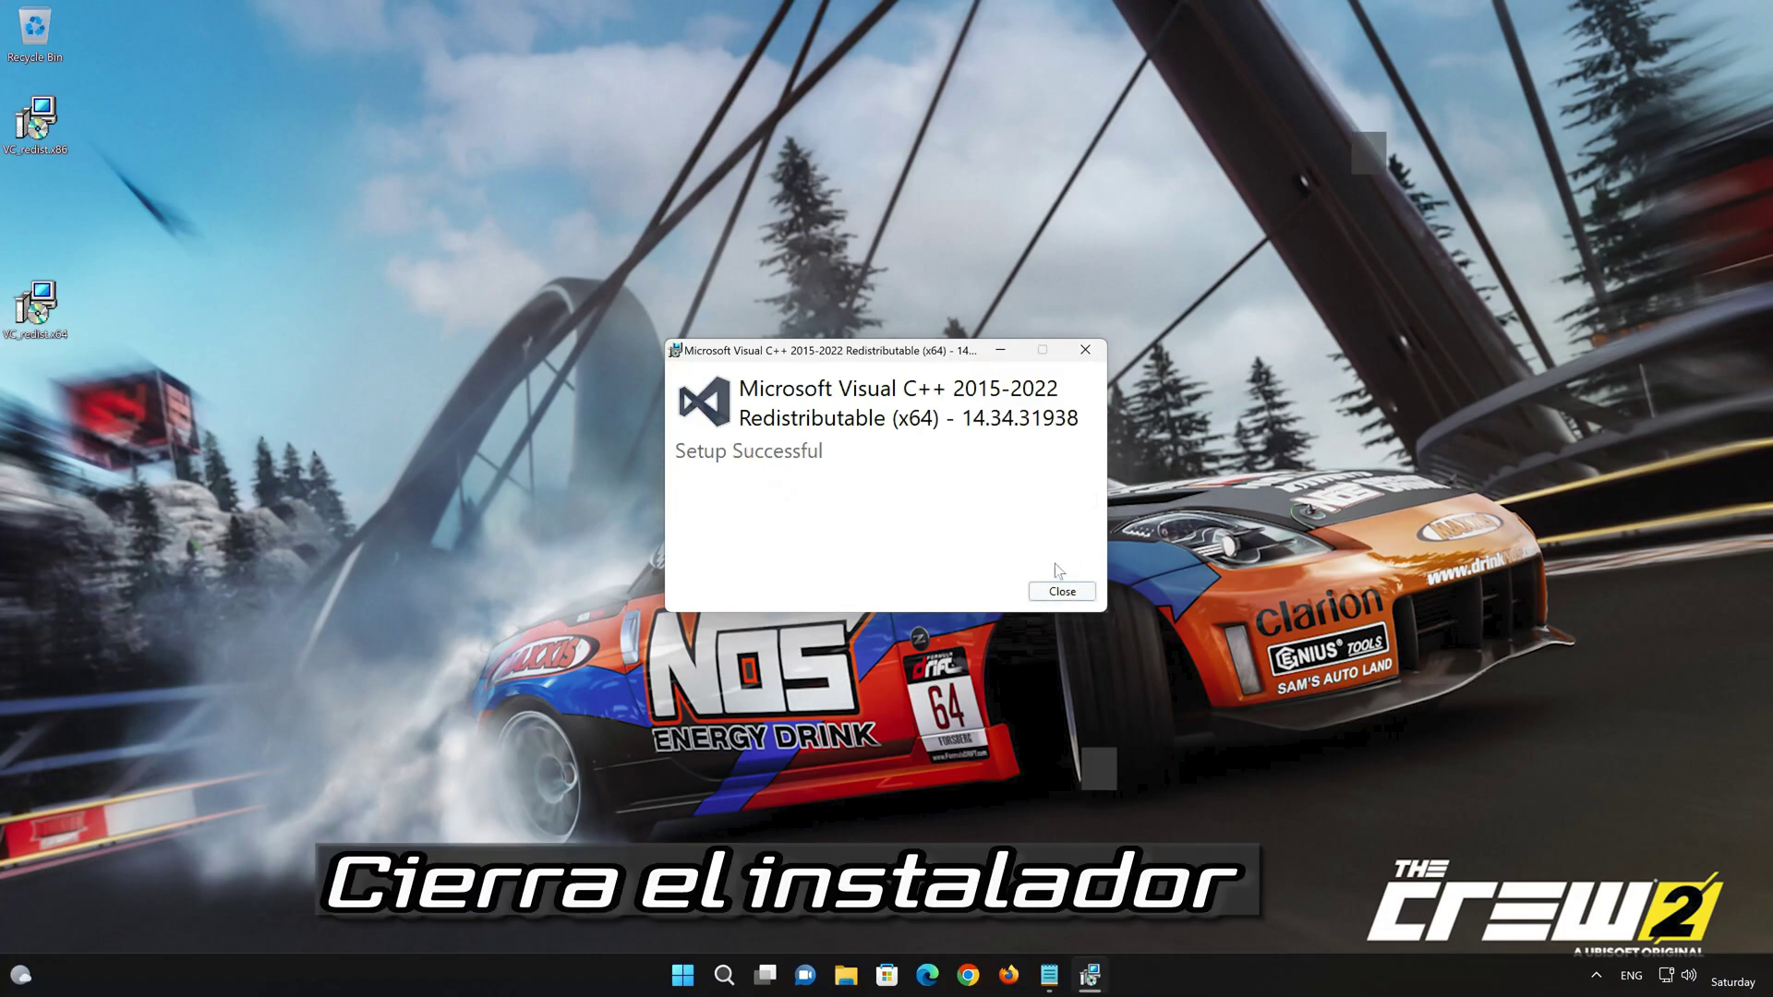
# Close the finished Visual C++ 2015-2022 Redistributable (x64) installer and restart the PC
pyautogui.click(1060, 594)
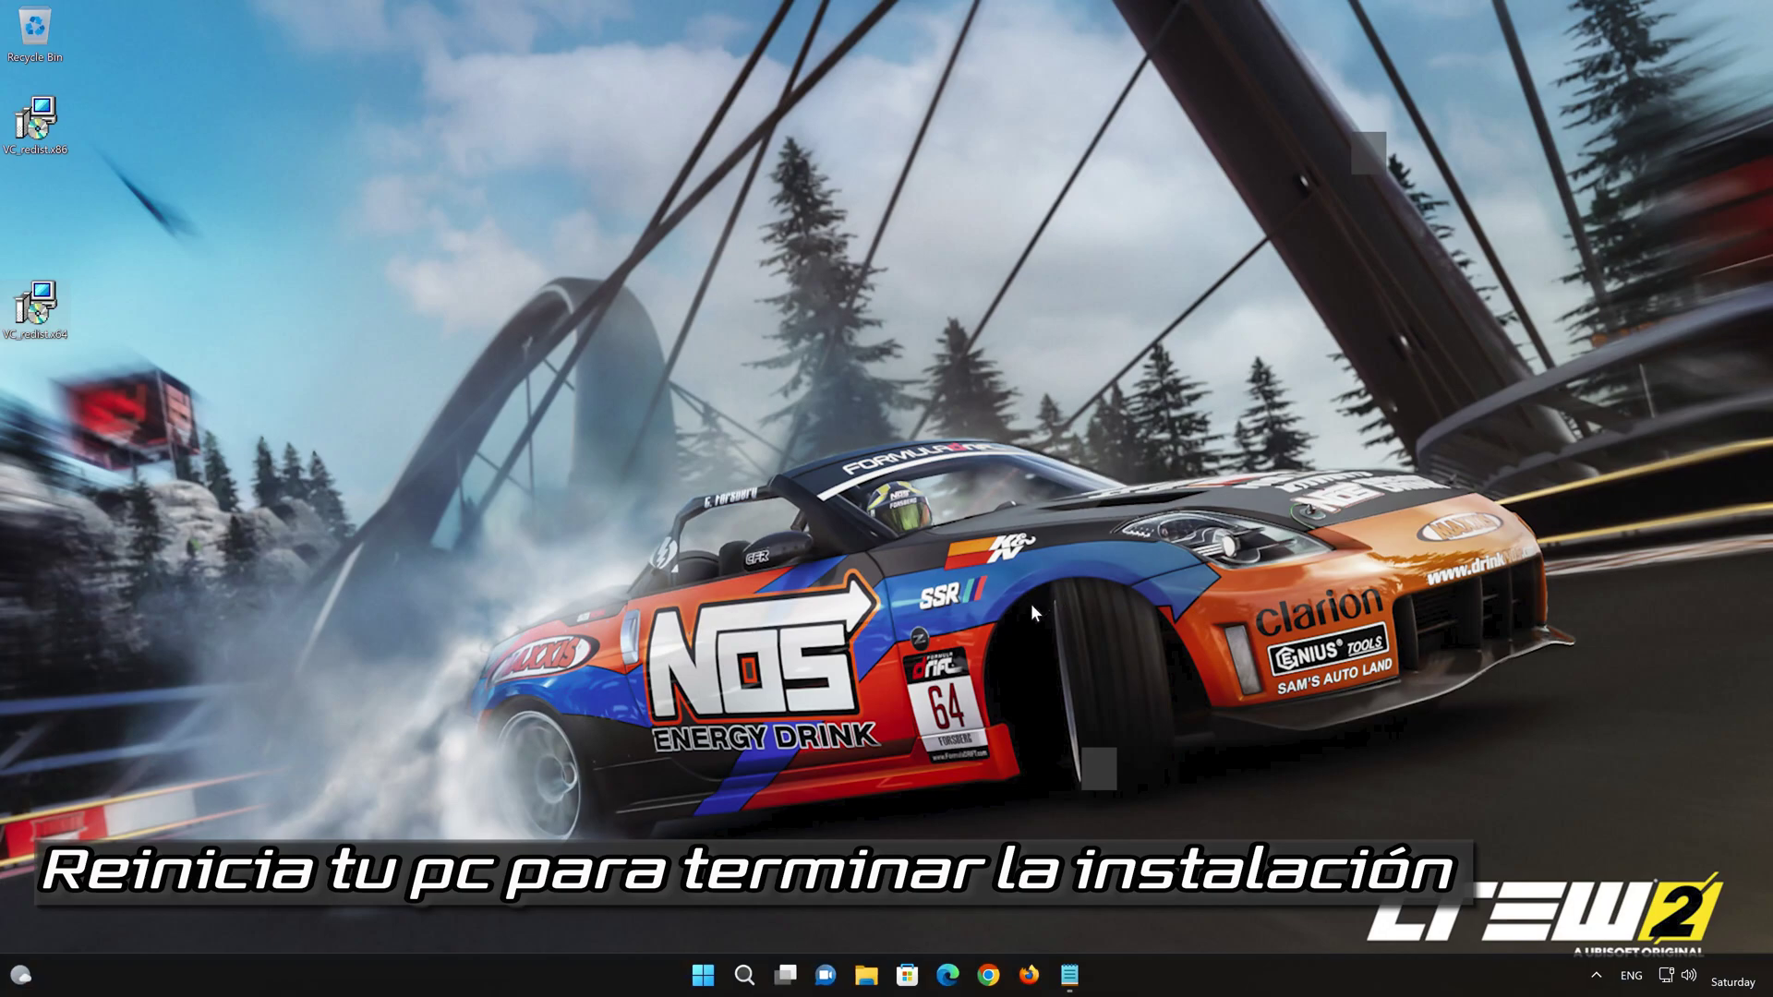
pyautogui.click(703, 974)
pyautogui.click(1114, 912)
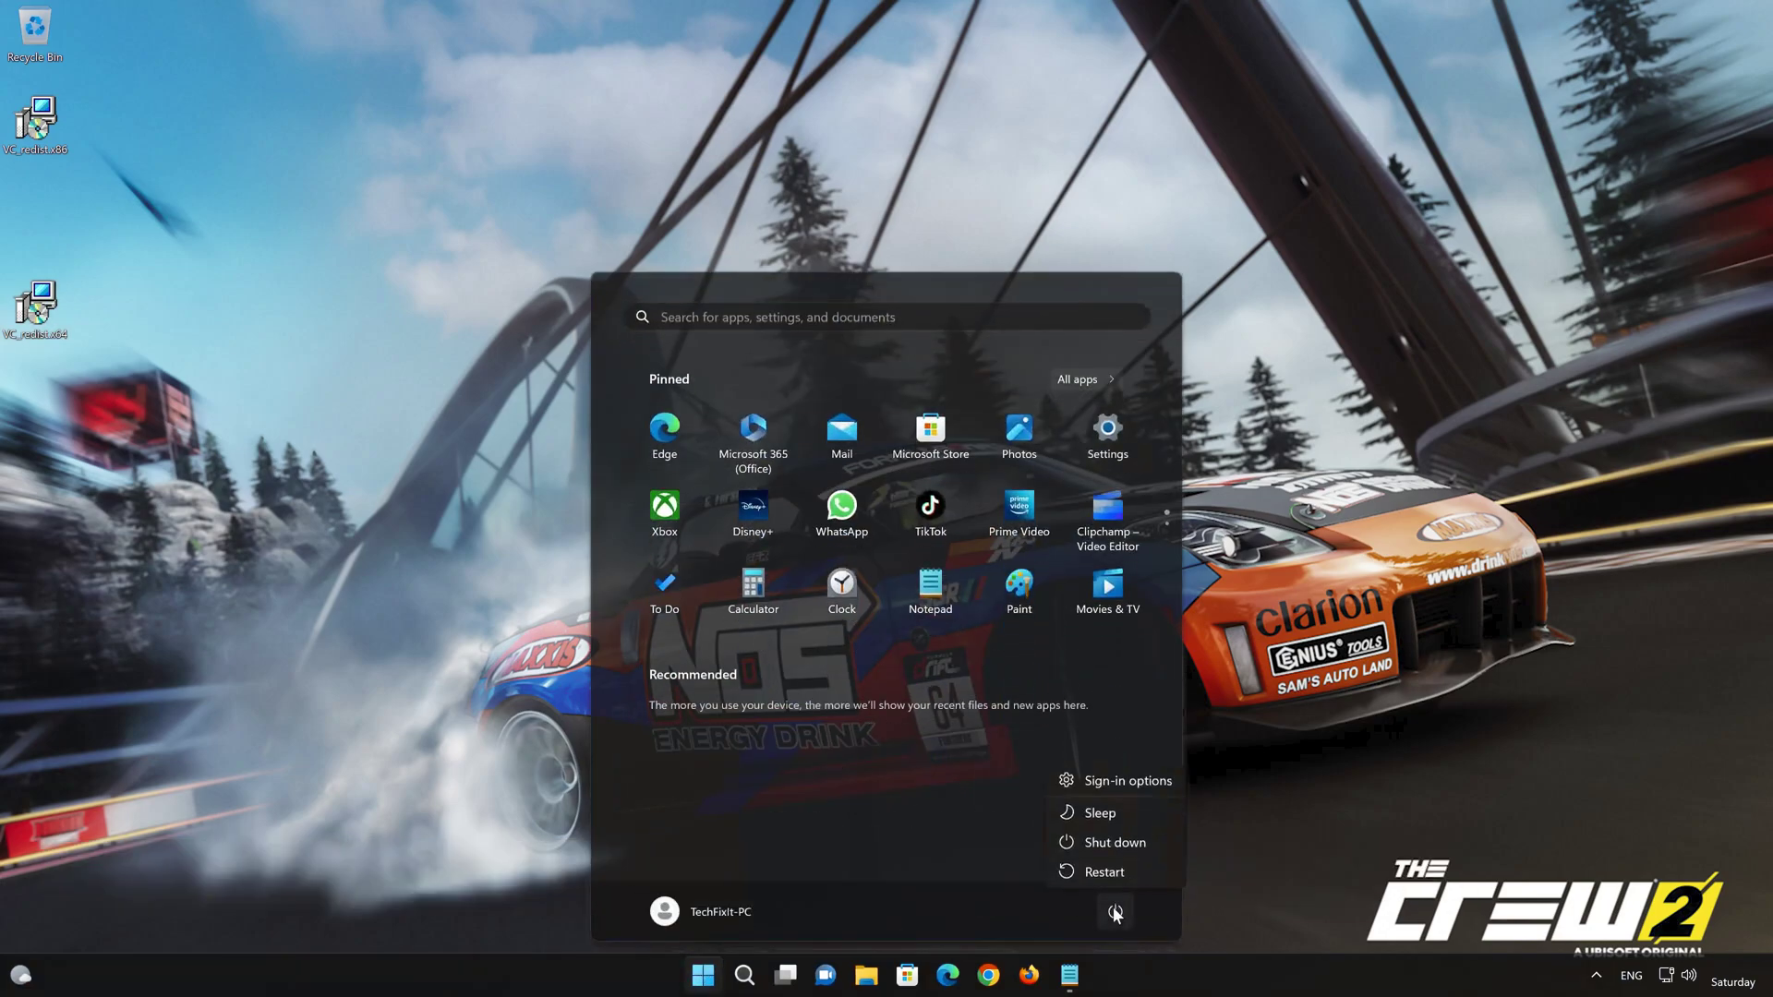
pyautogui.click(1108, 872)
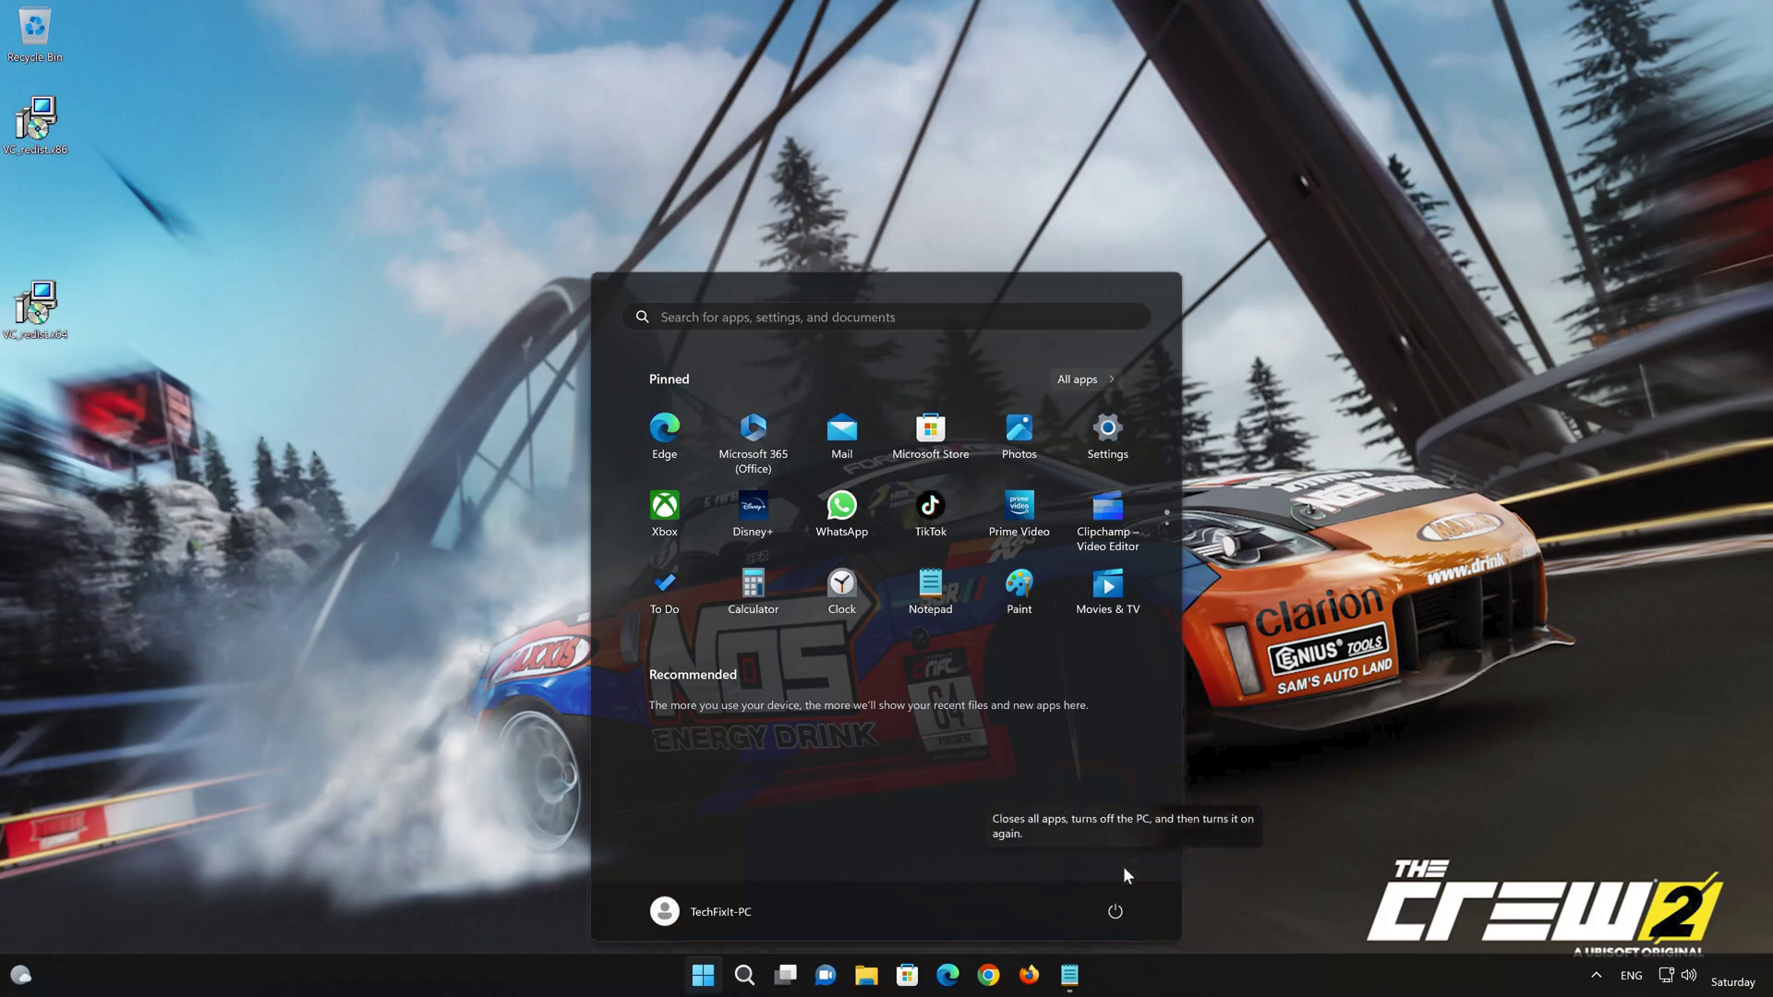
pyautogui.click(671, 709)
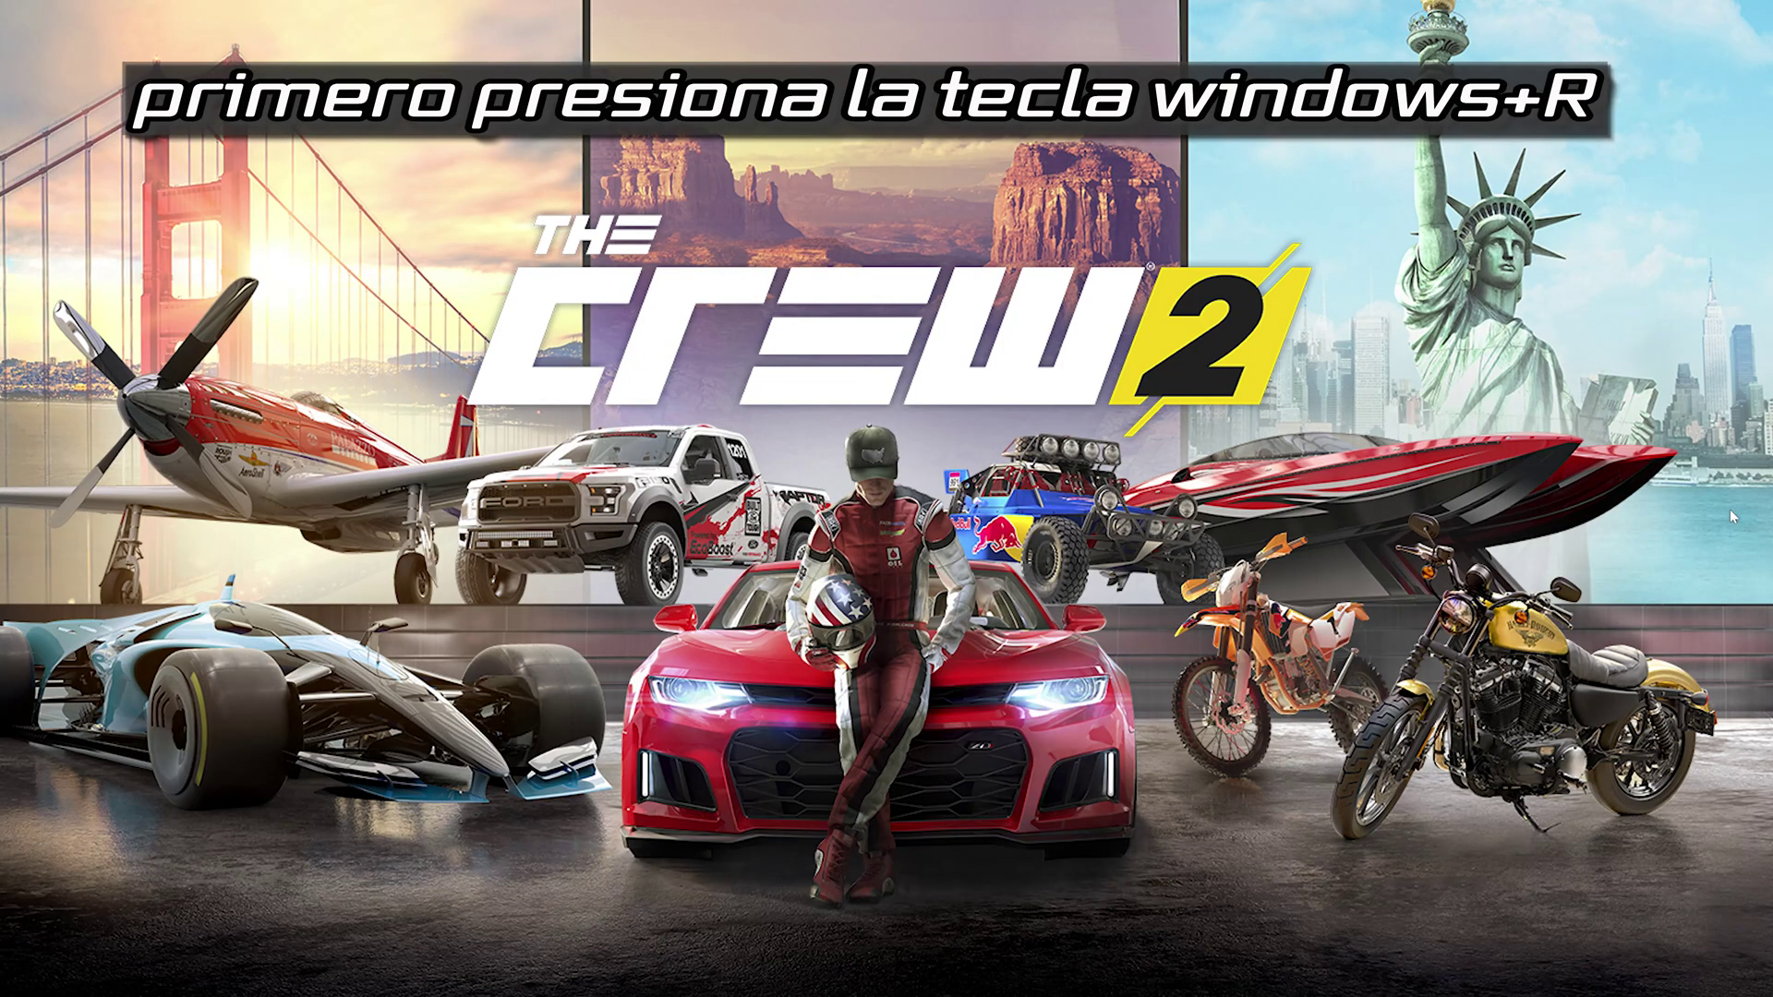
# Open Device Manager by running devmgmt.msc from the Run dialog
pyautogui.press('super+r')
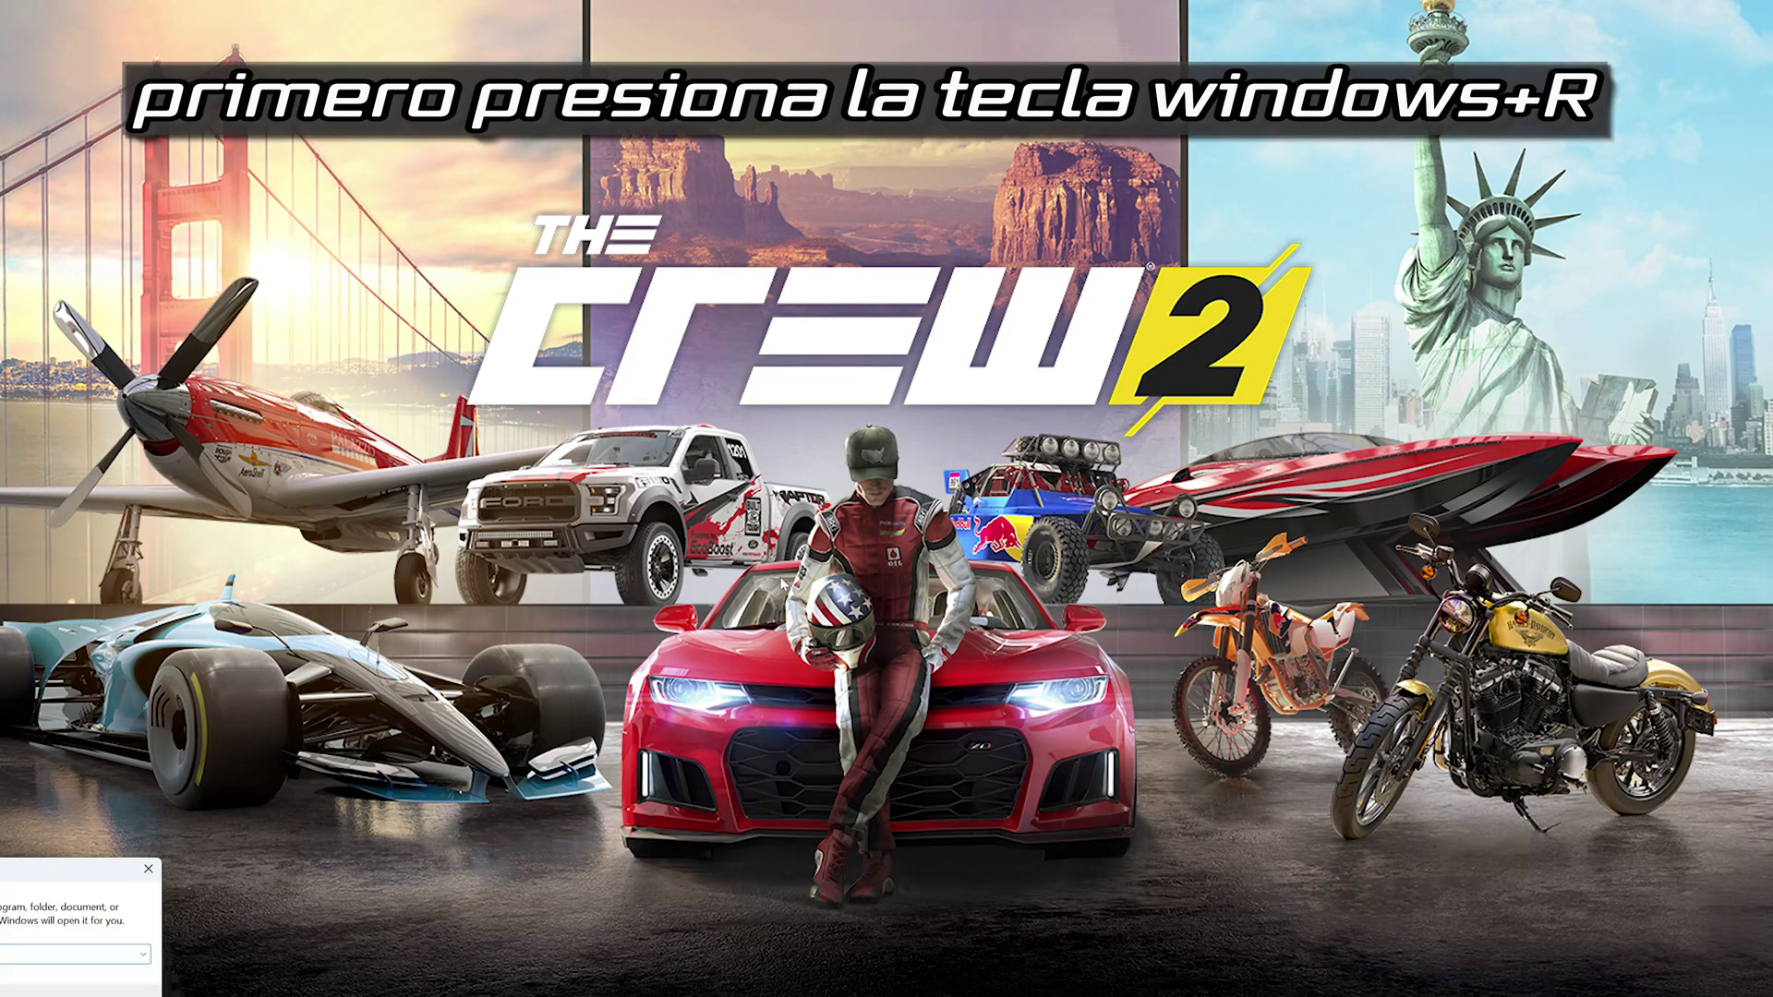
pyautogui.moveTo(61, 869); pyautogui.dragTo(998, 281)
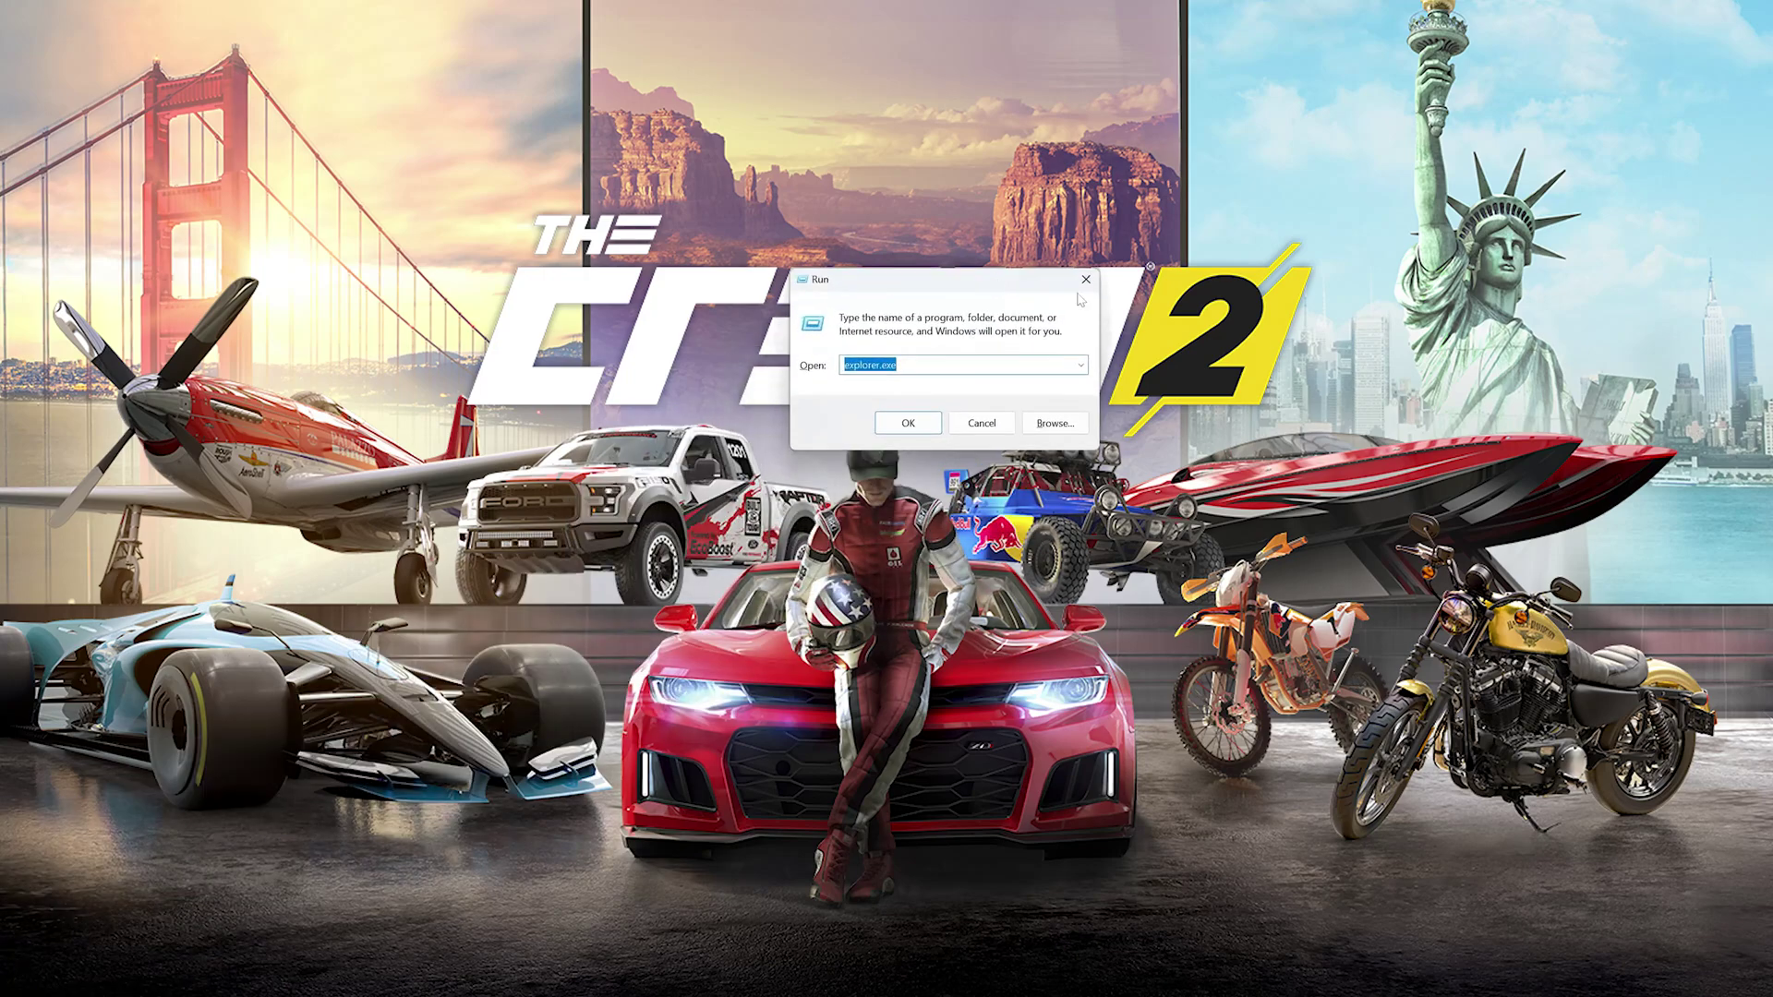
pyautogui.write('de')
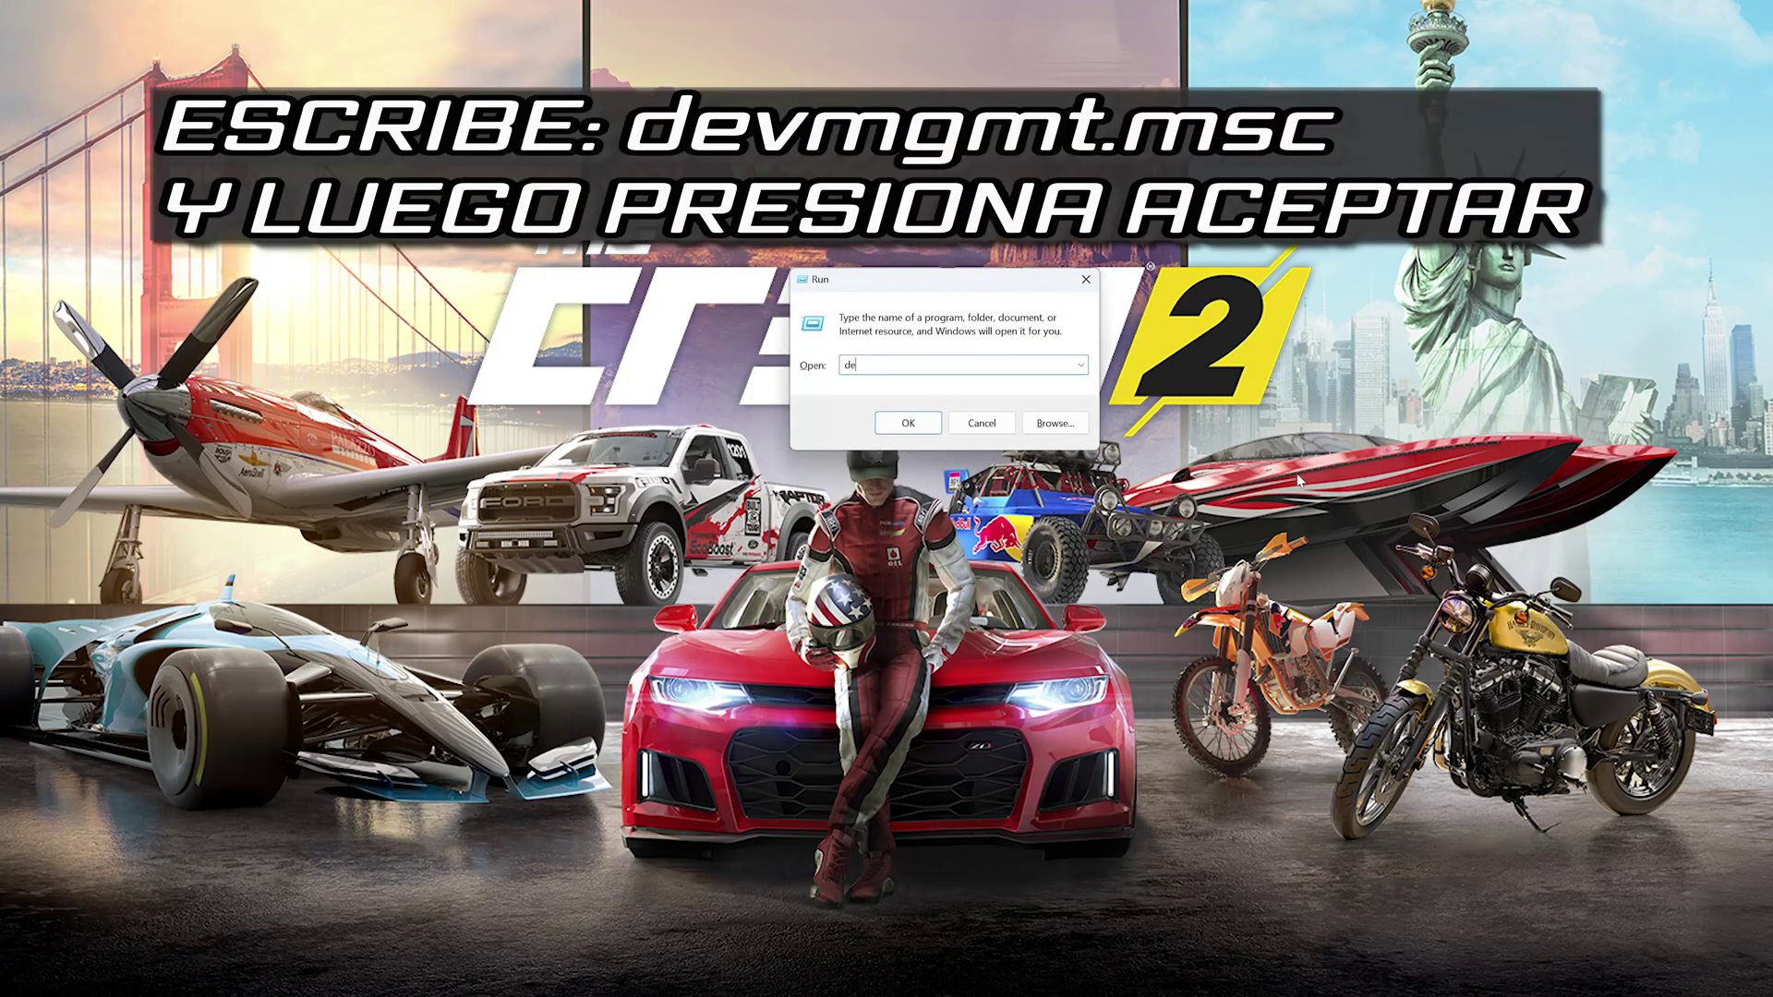
pyautogui.write('vmgmt.msc')
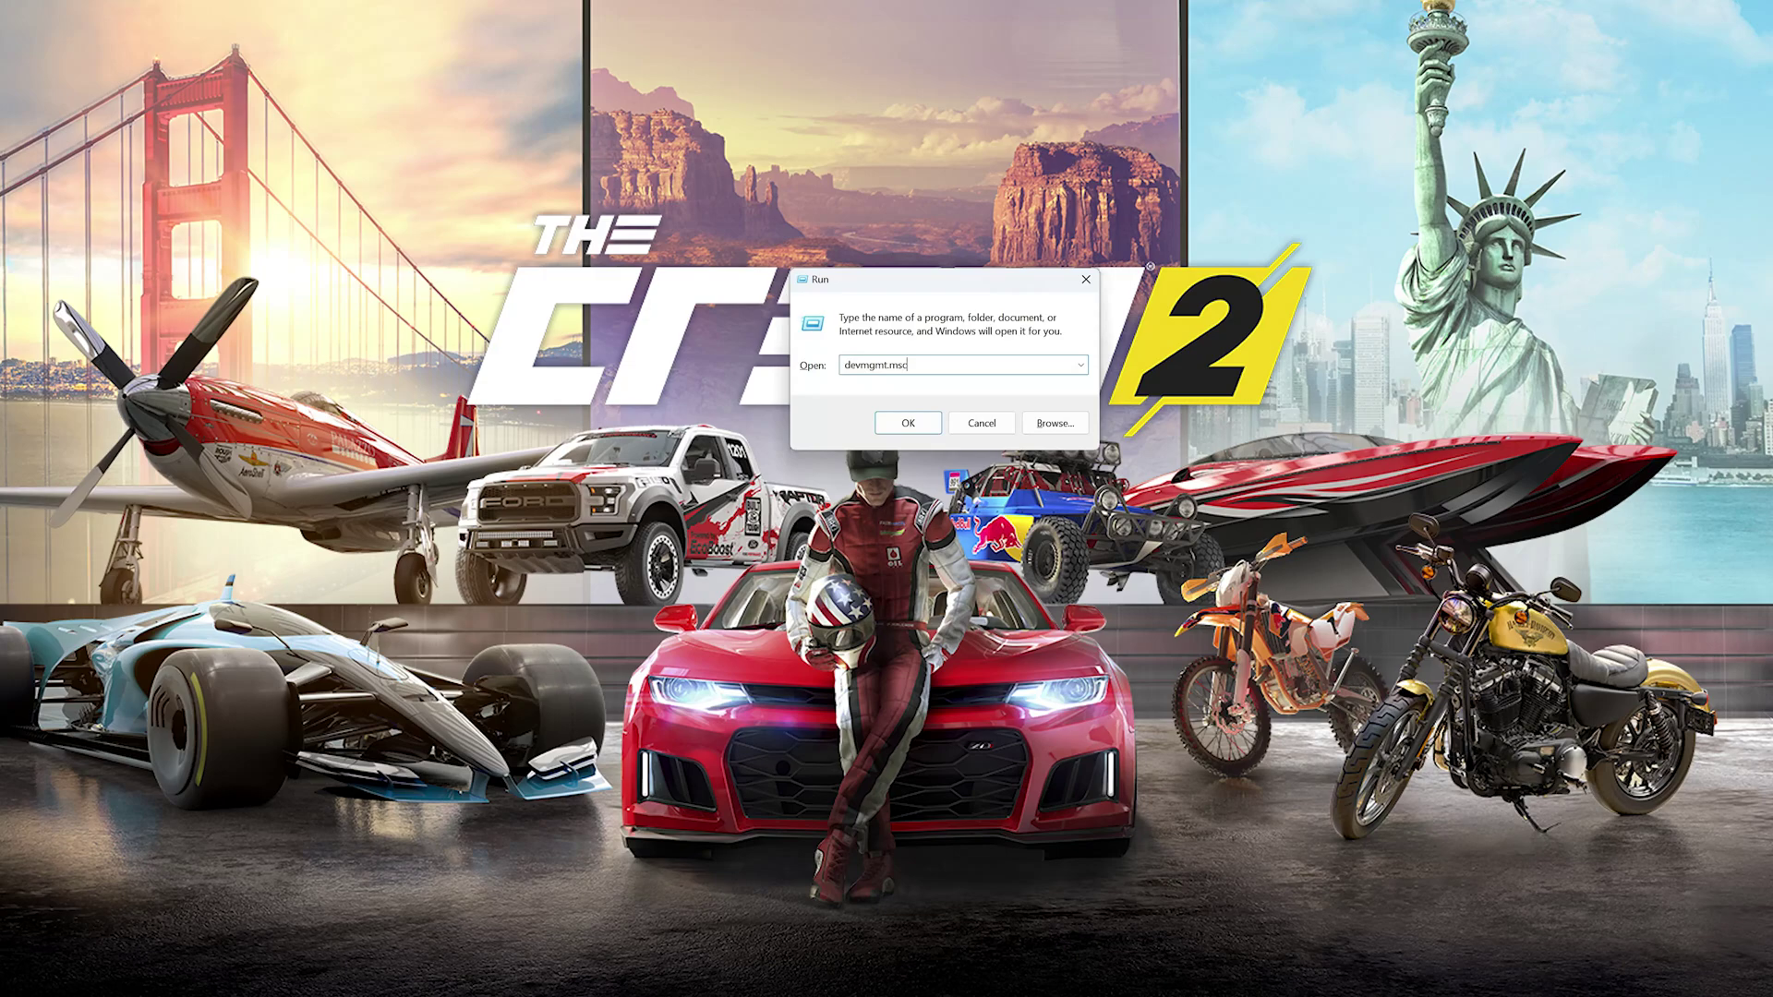
pyautogui.click(907, 423)
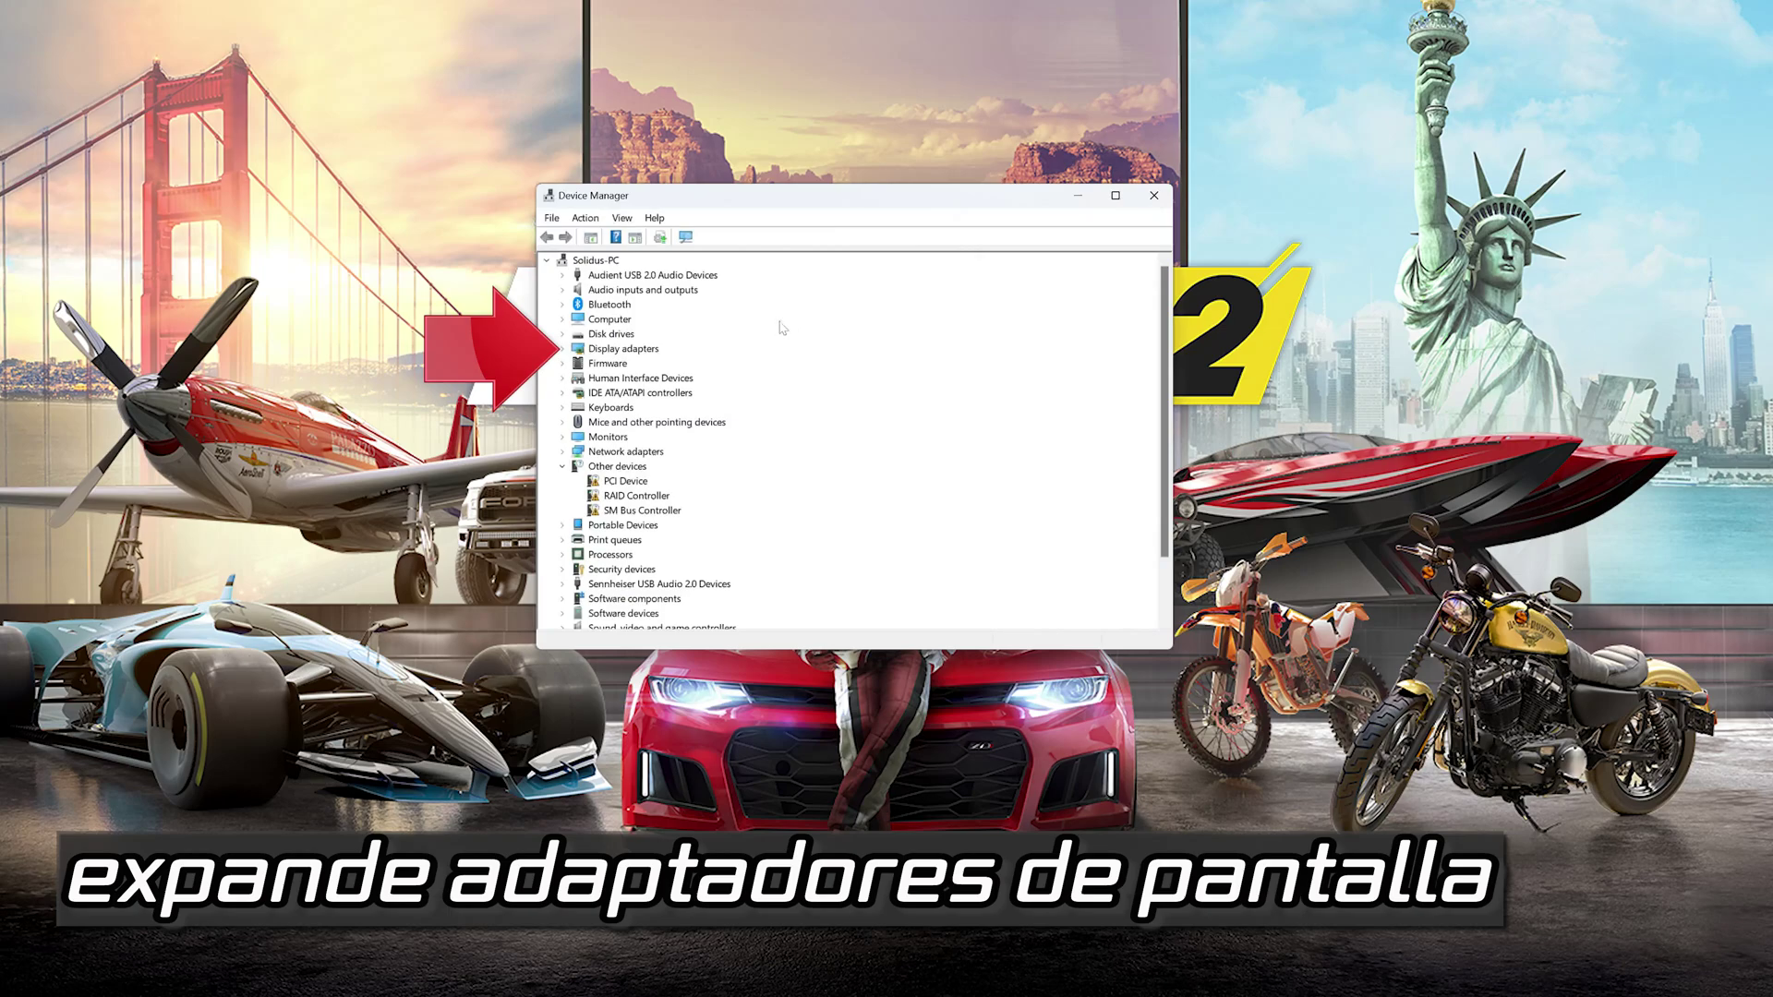
# Expand the display adapters and show the driver properties of the NVIDIA GeForce RTX 4090
pyautogui.click(624, 349)
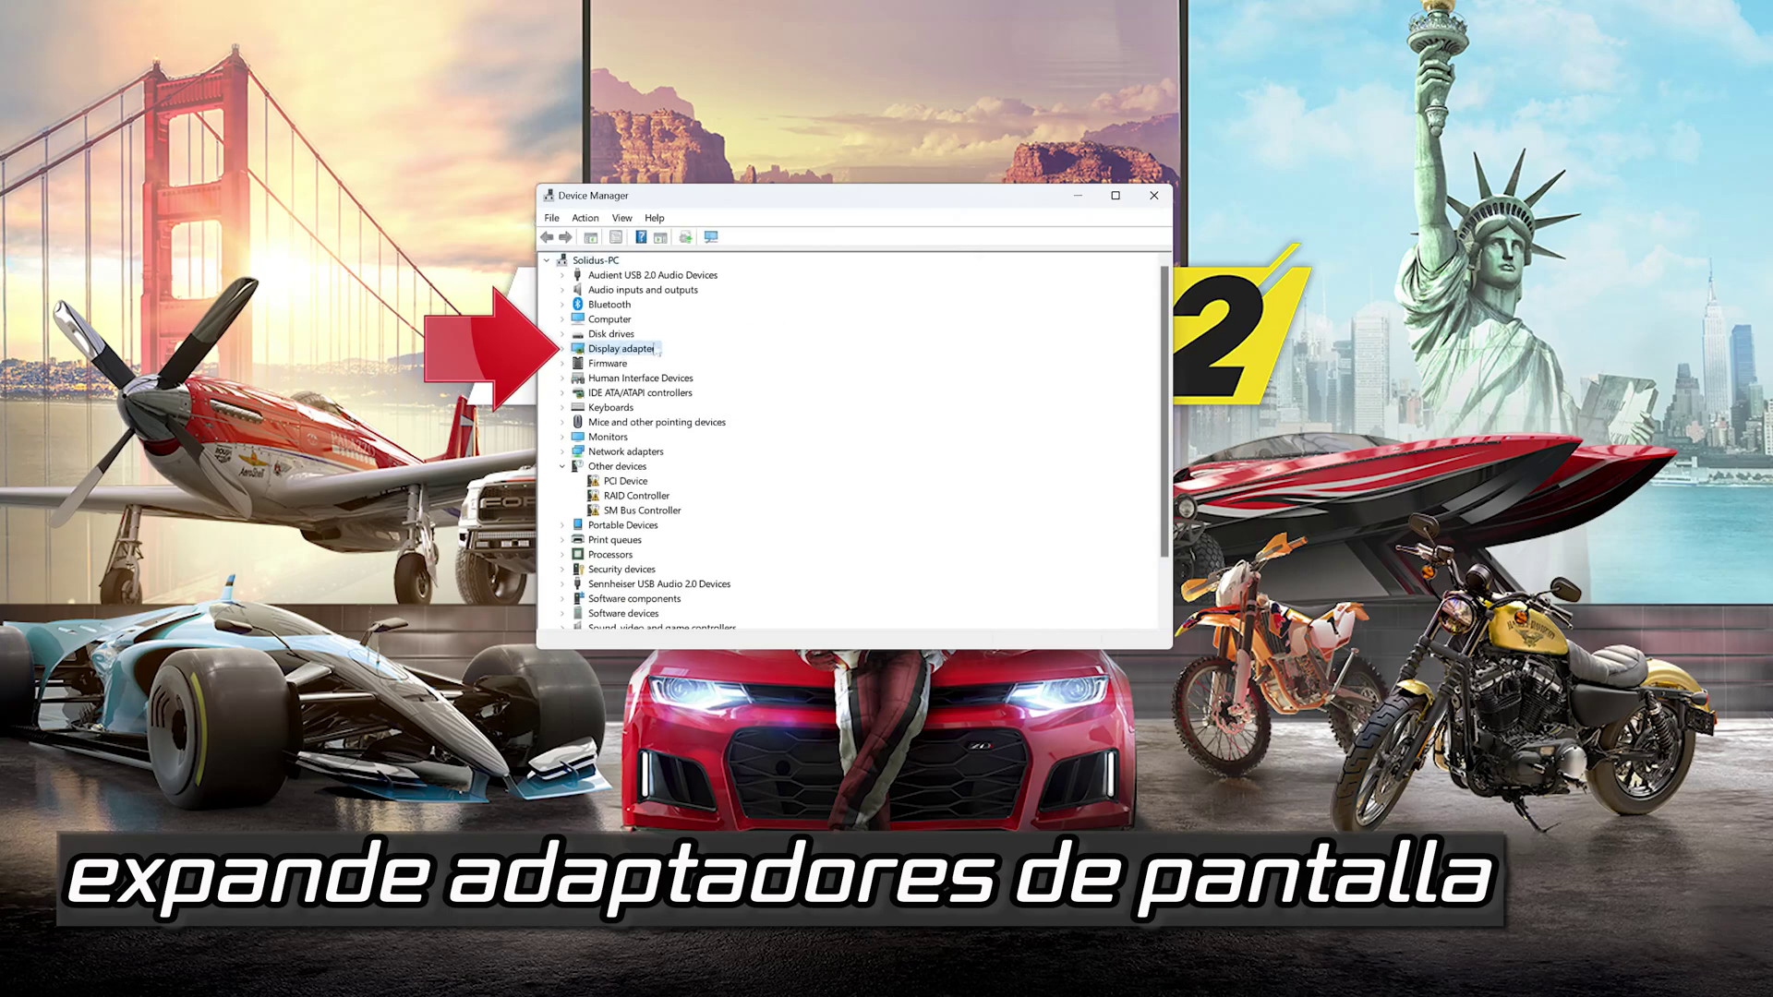
pyautogui.click(562, 350)
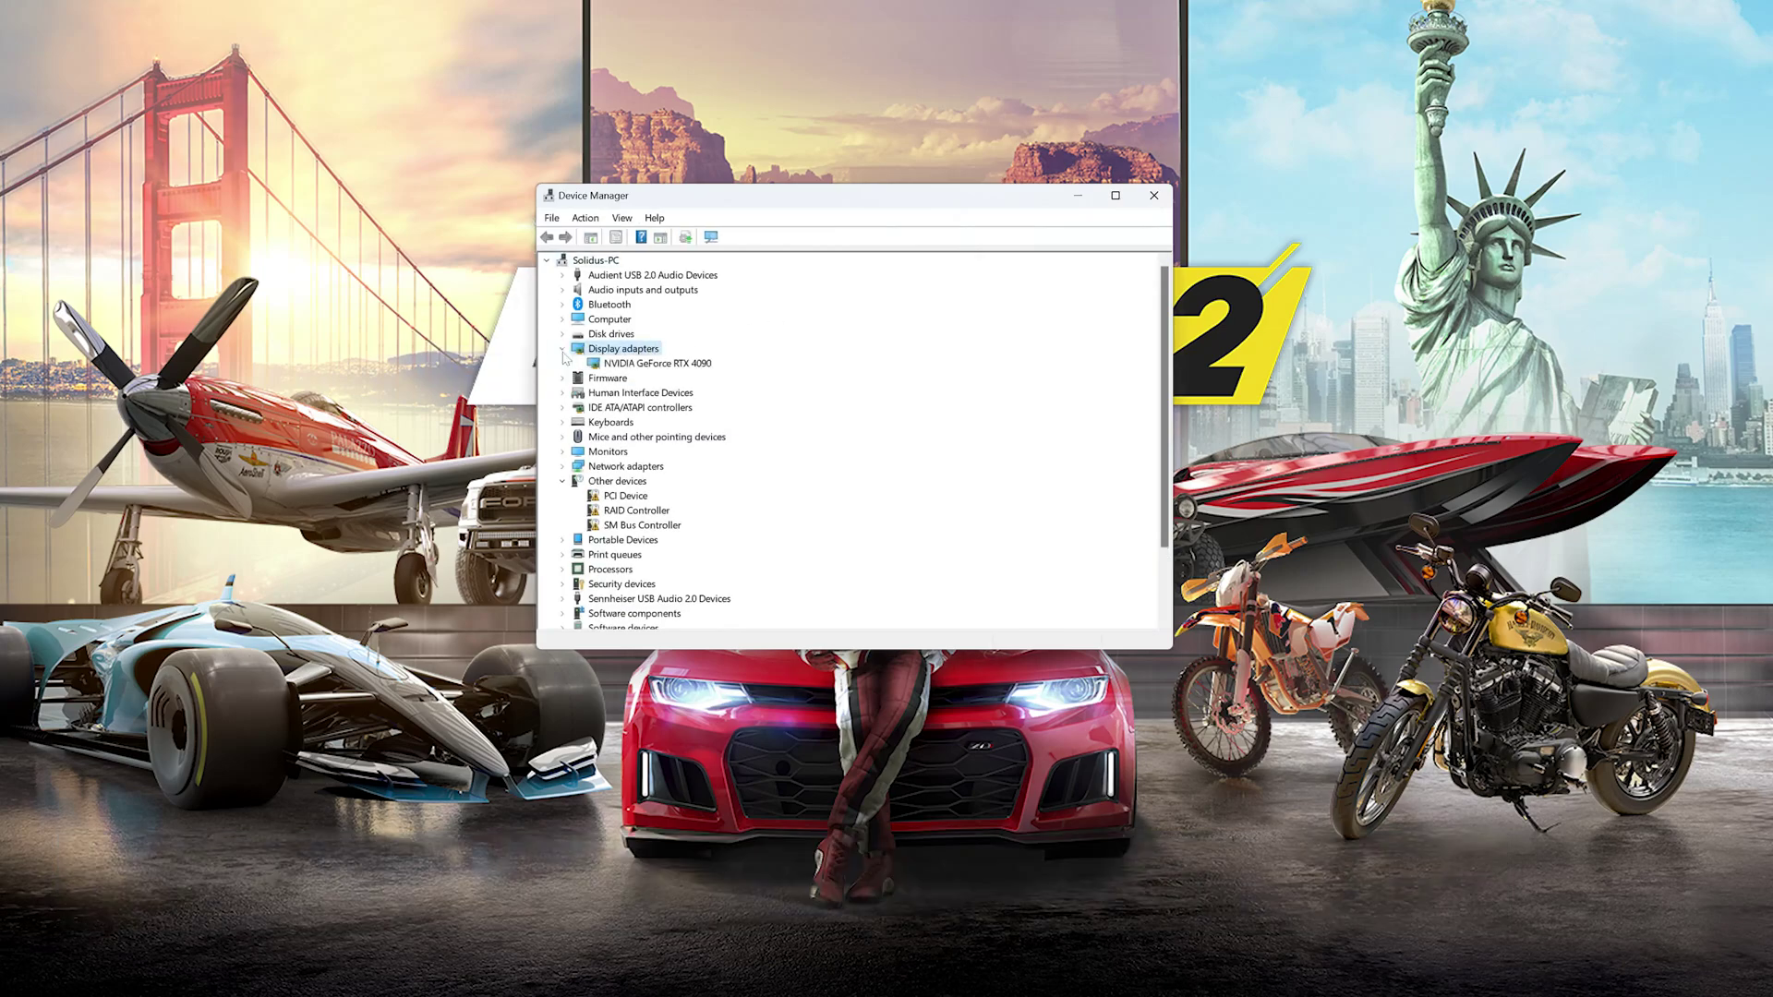
pyautogui.click(624, 364)
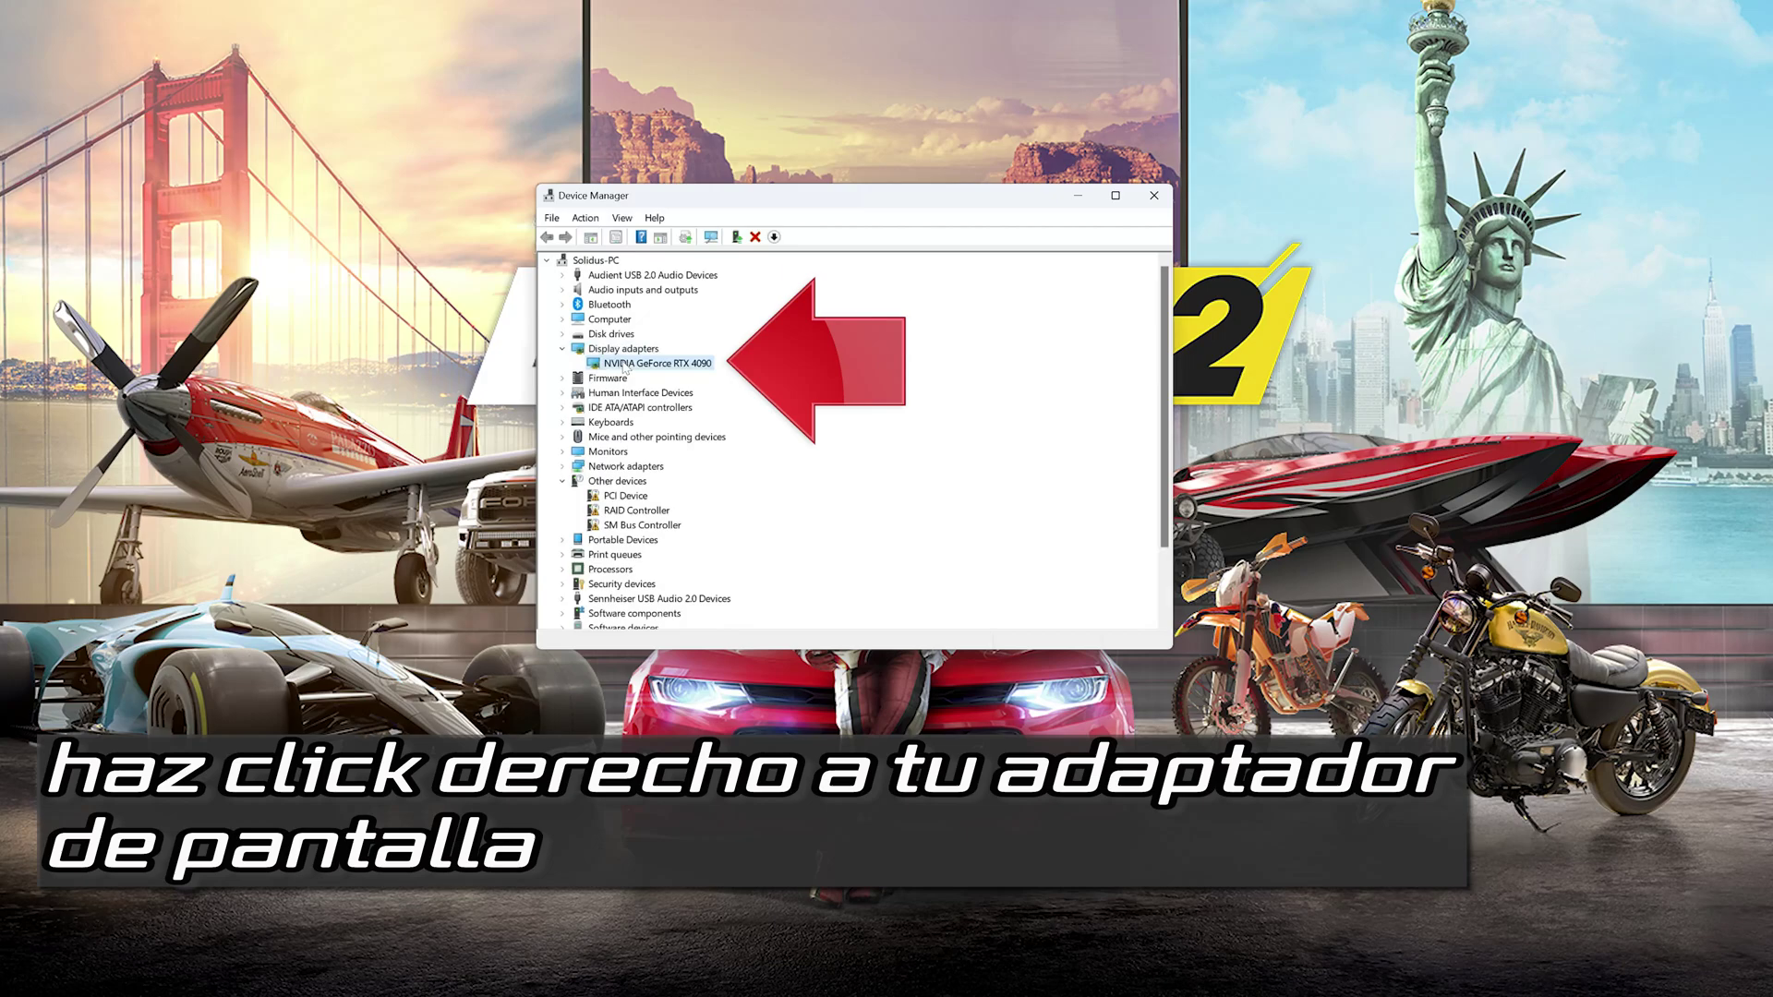
pyautogui.rightClick(624, 365)
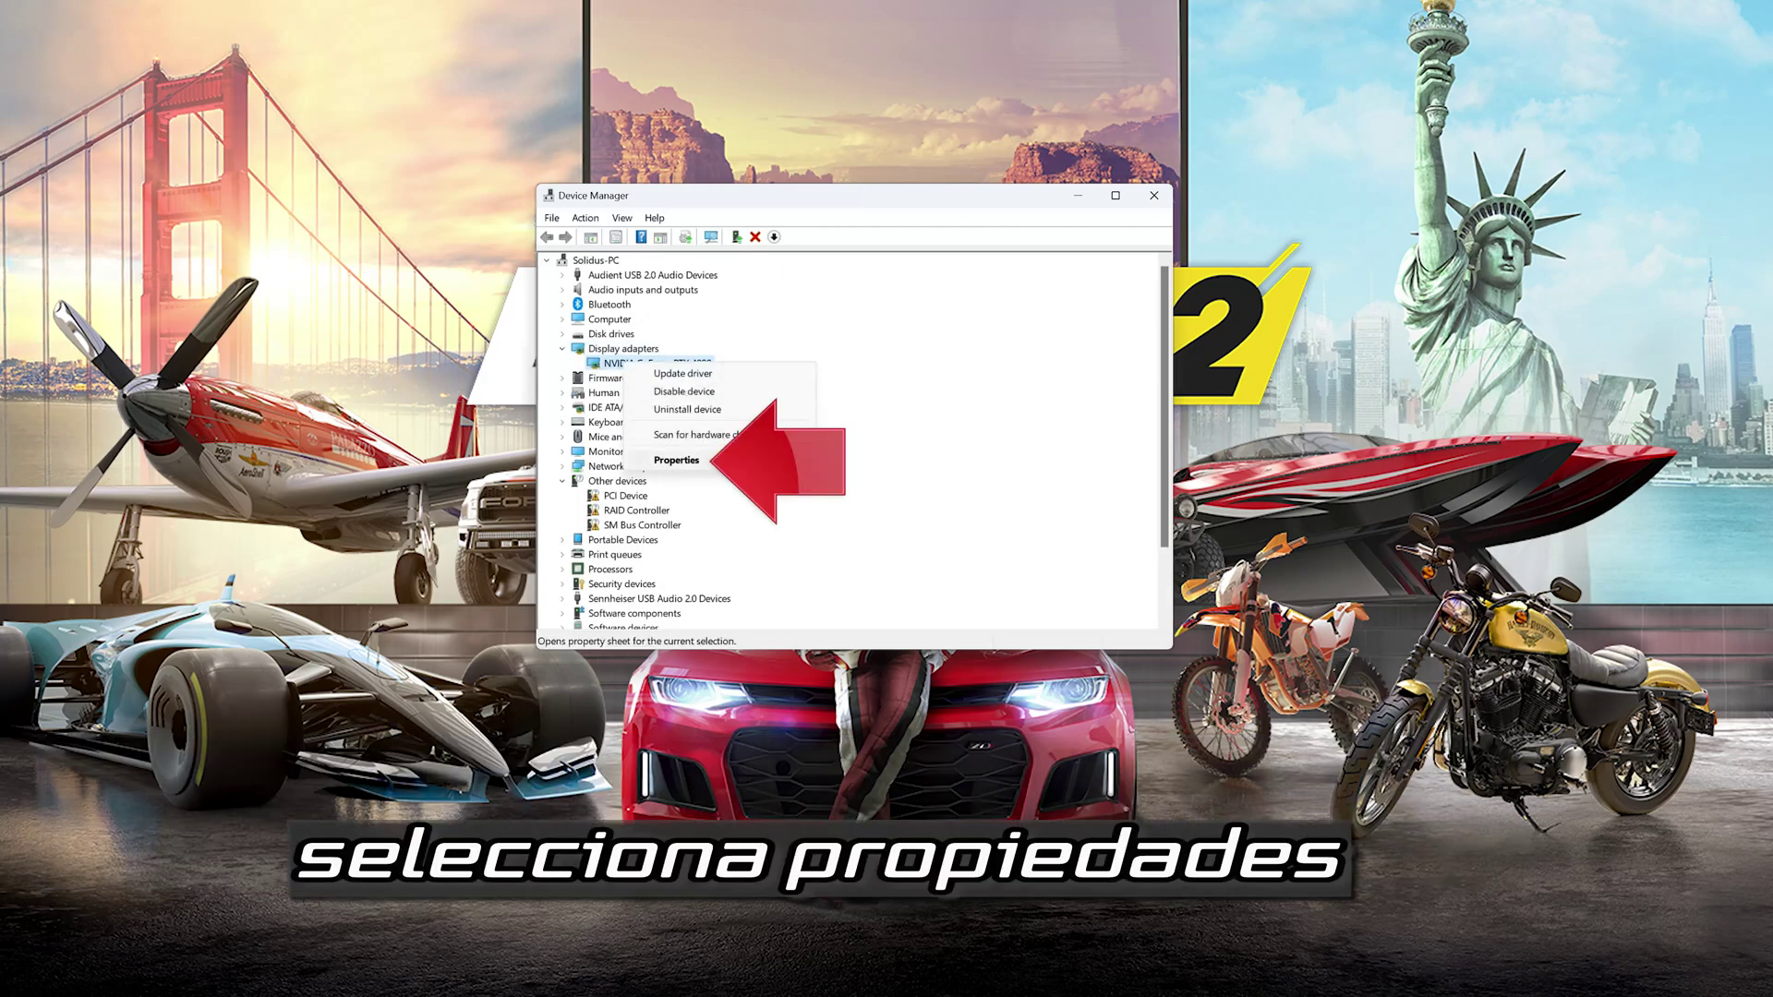
pyautogui.click(677, 460)
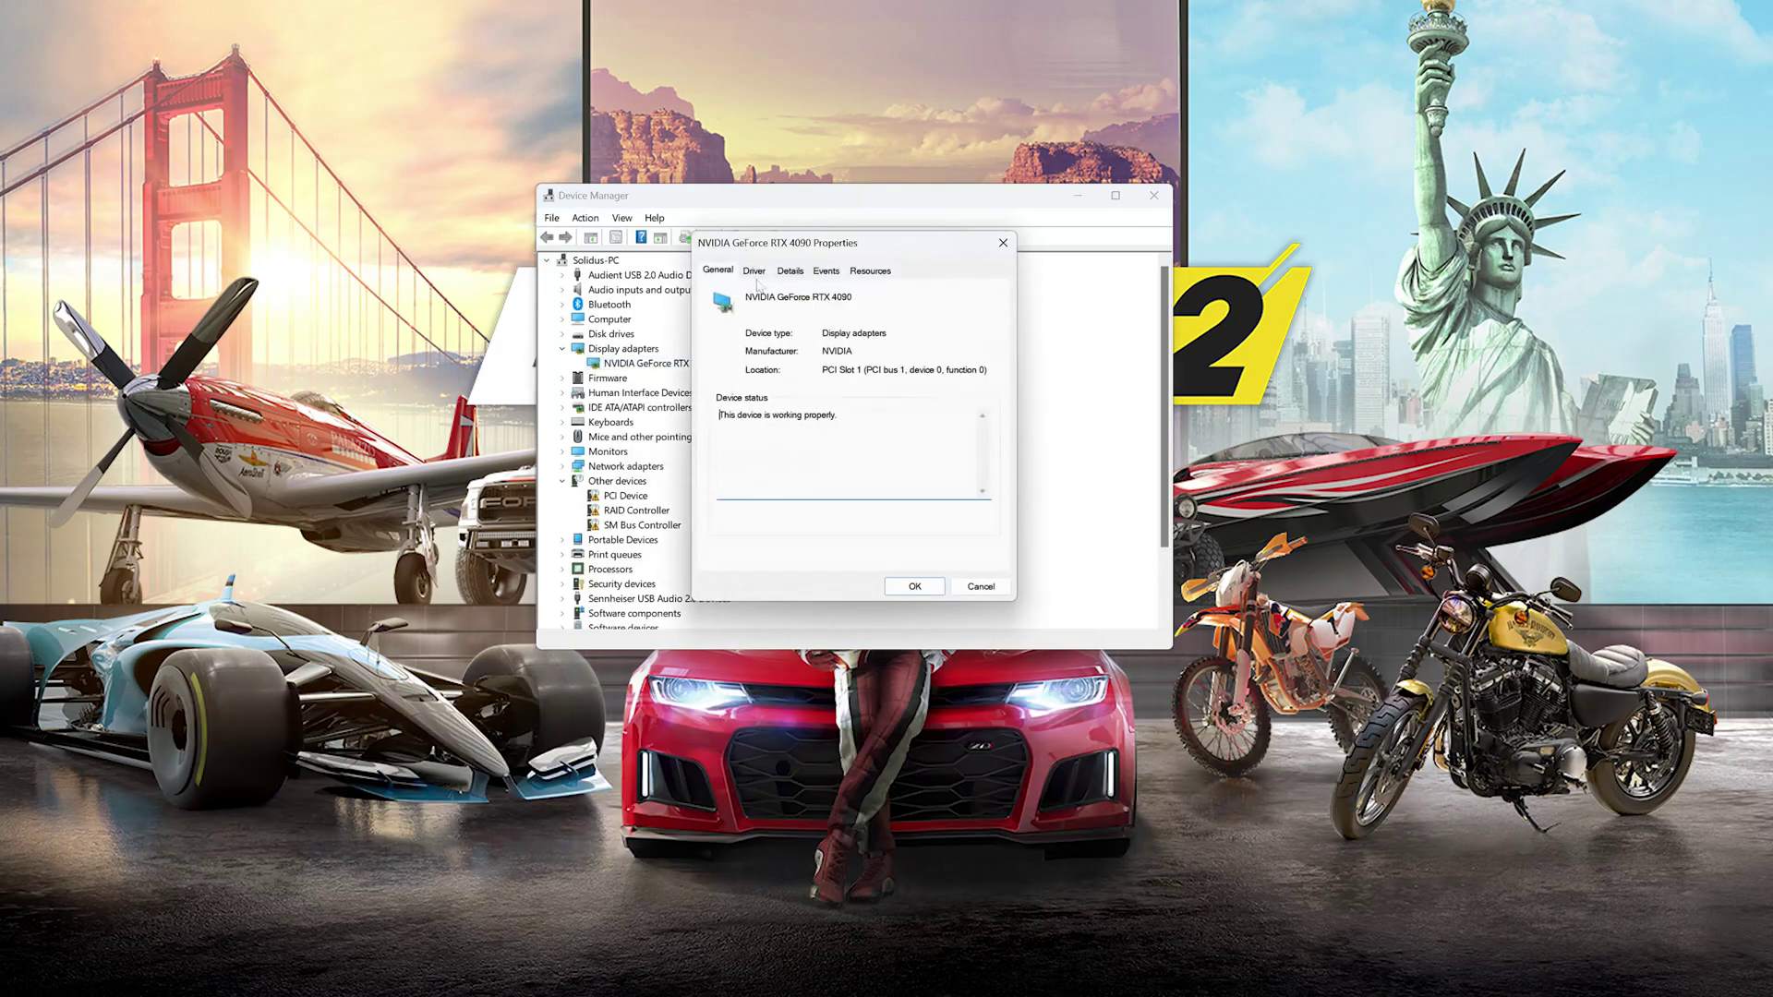
pyautogui.click(761, 274)
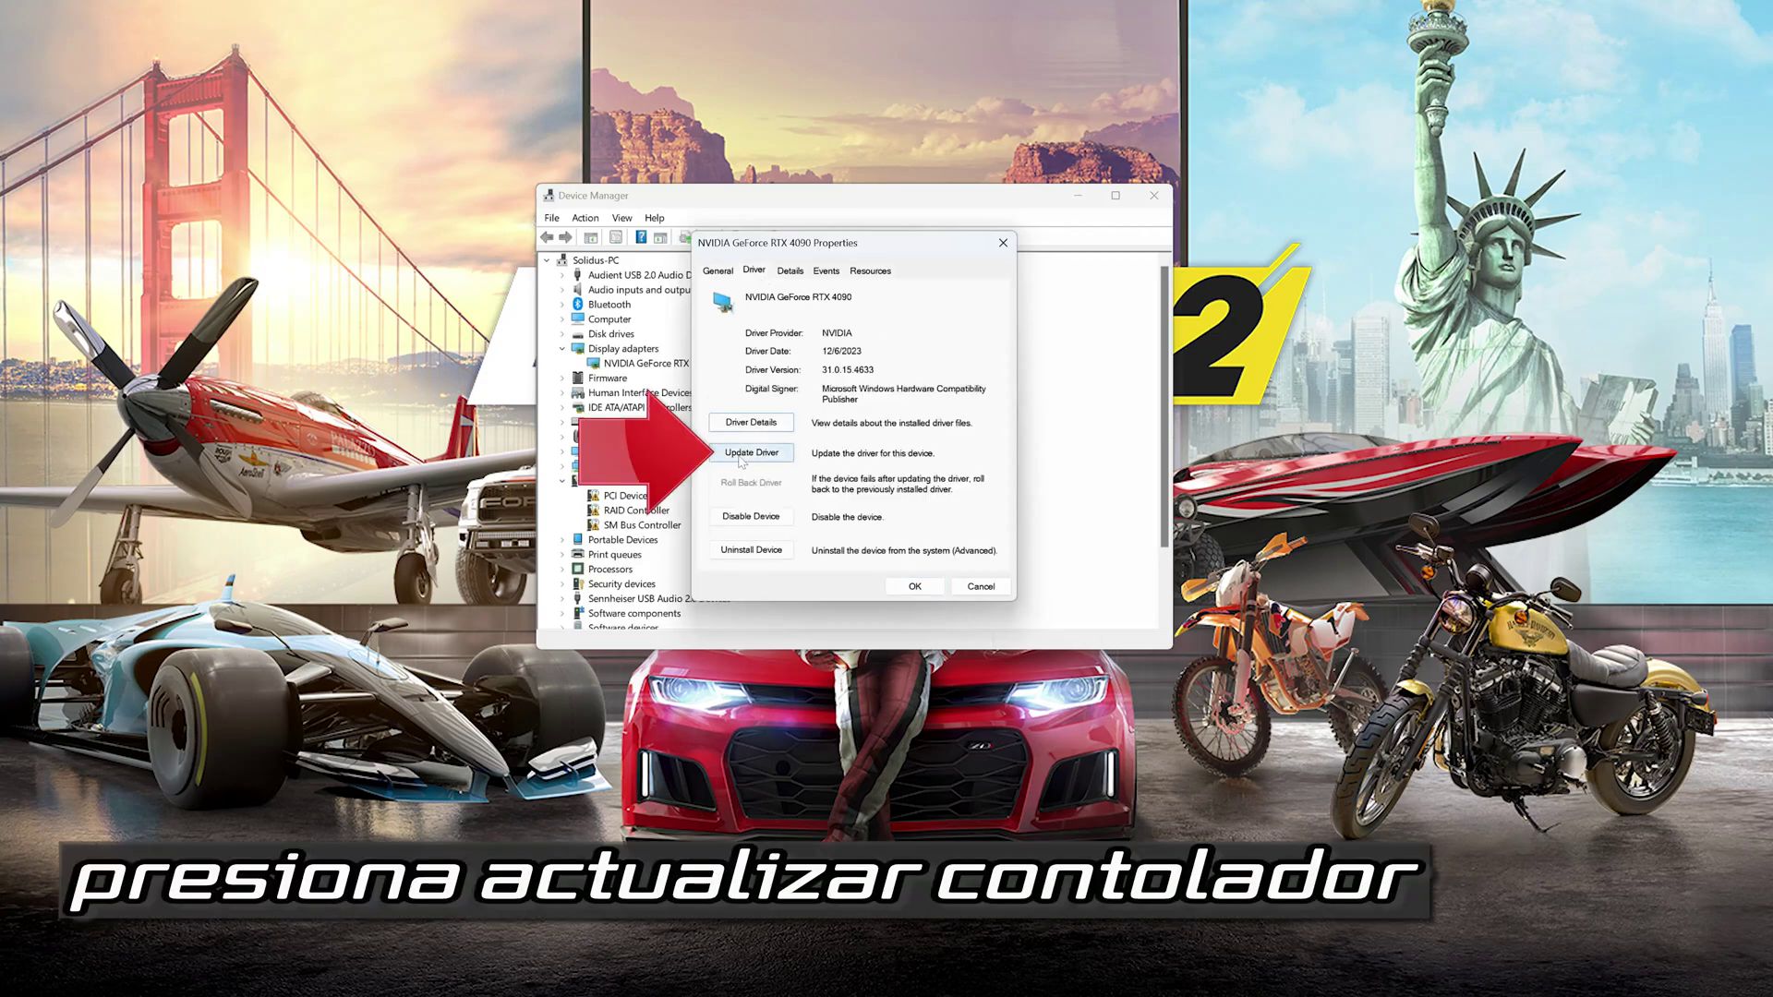
# Search automatically for an updated NVIDIA GeForce RTX 4090 driver, including a check for updates in Windows Update
pyautogui.click(741, 460)
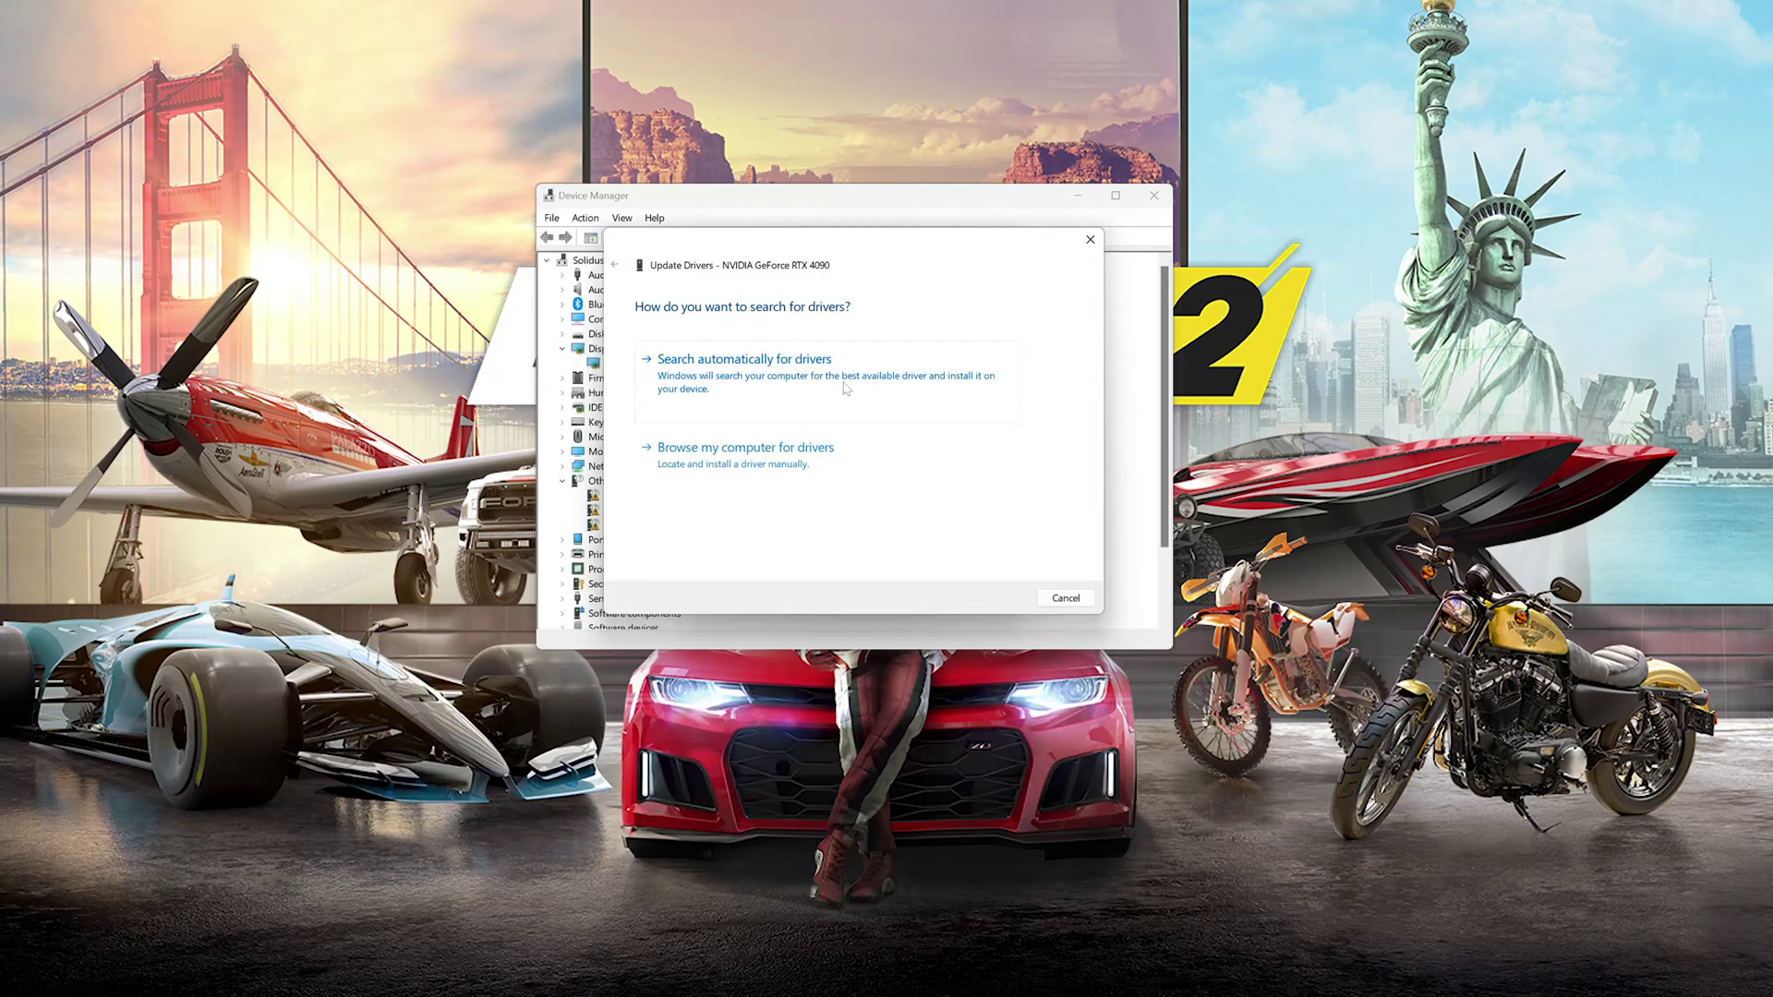
pyautogui.click(845, 388)
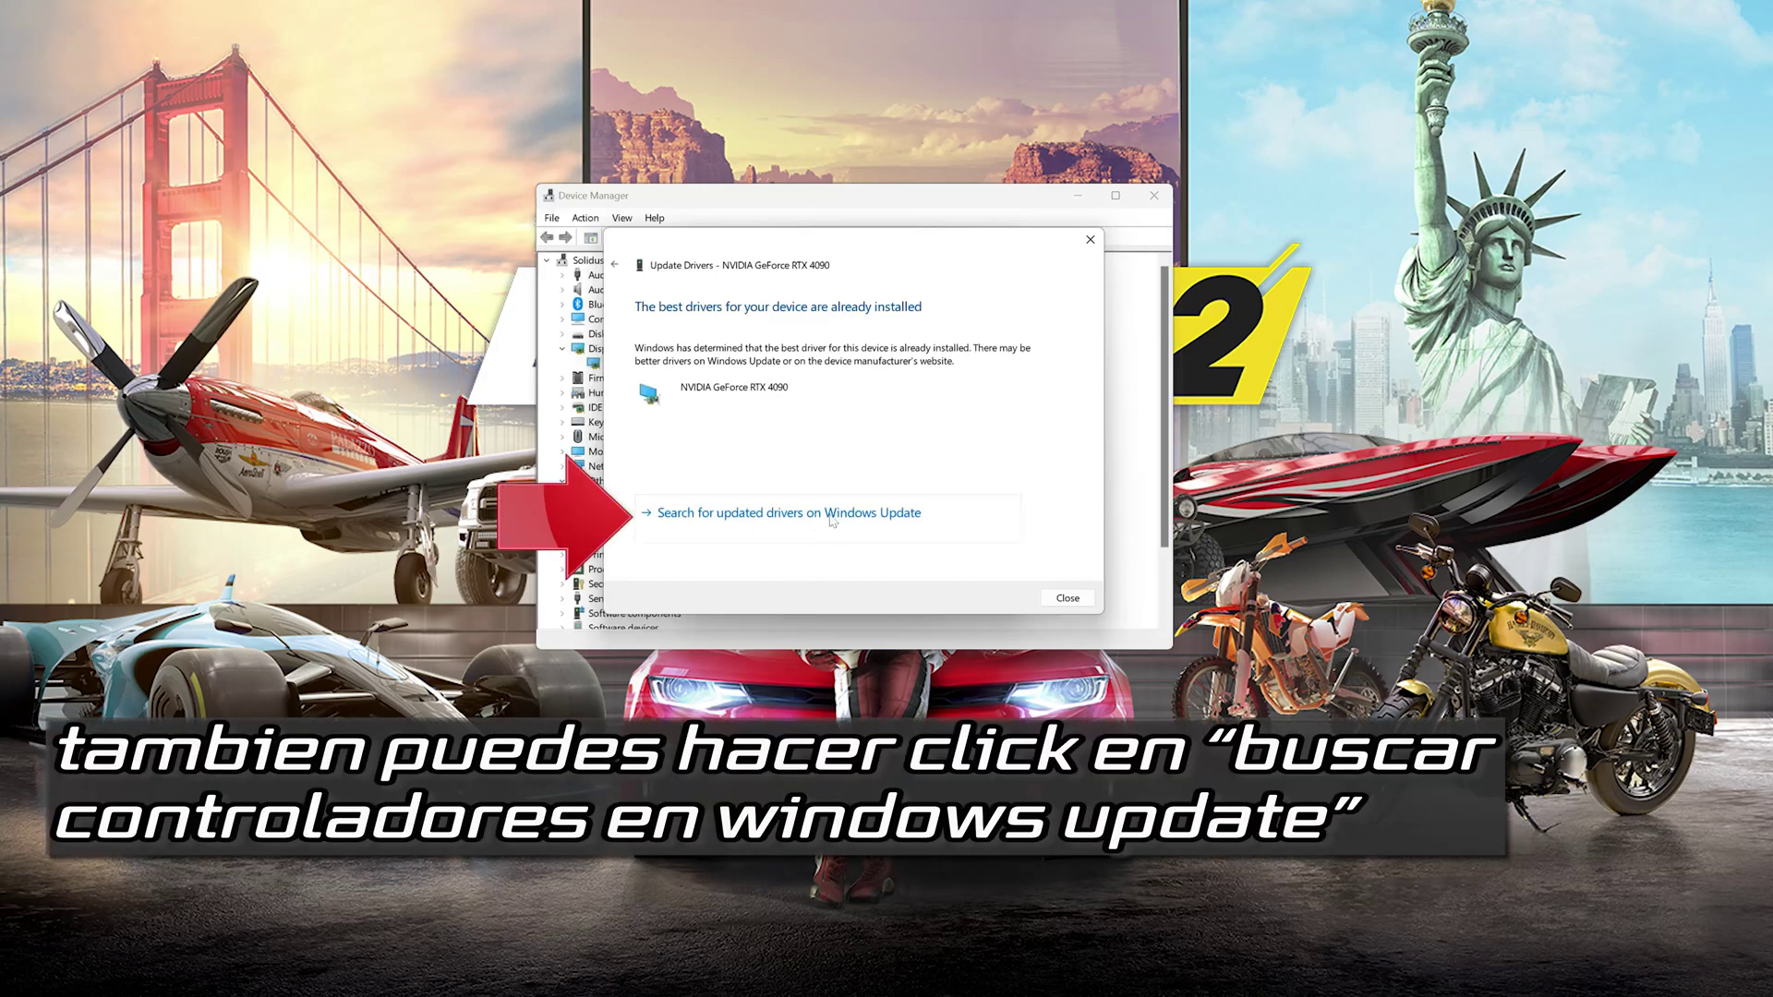
pyautogui.click(831, 517)
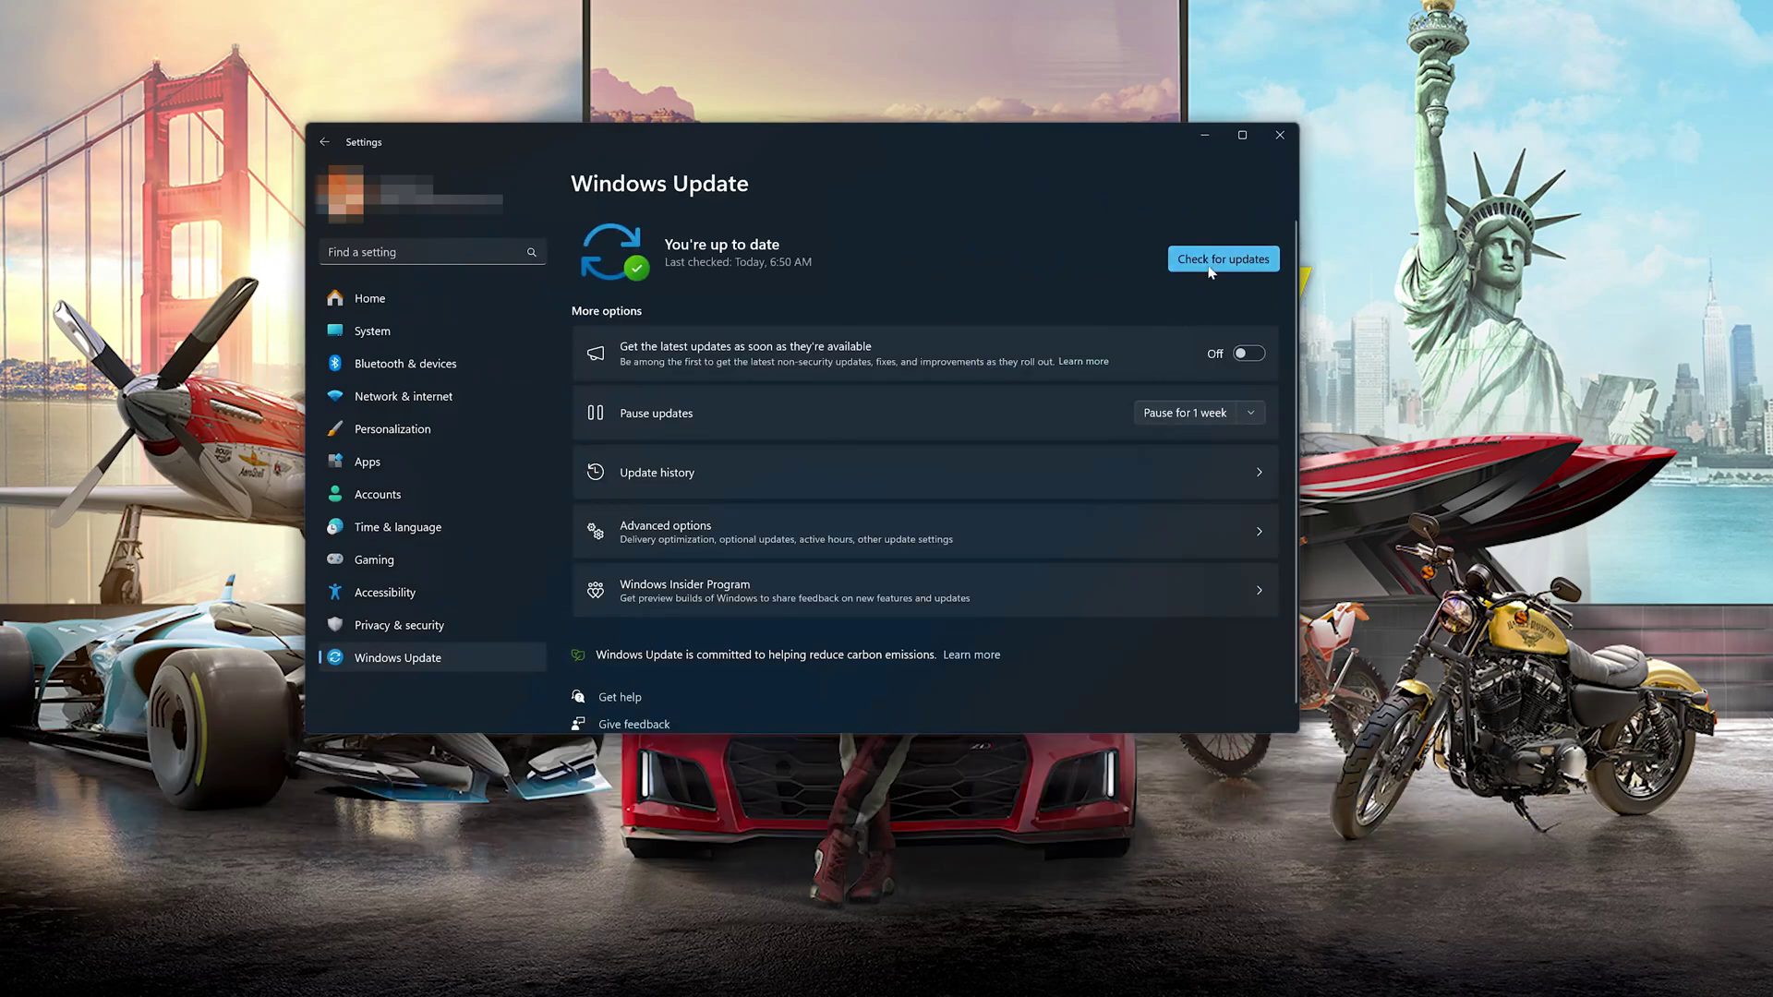
pyautogui.click(1208, 266)
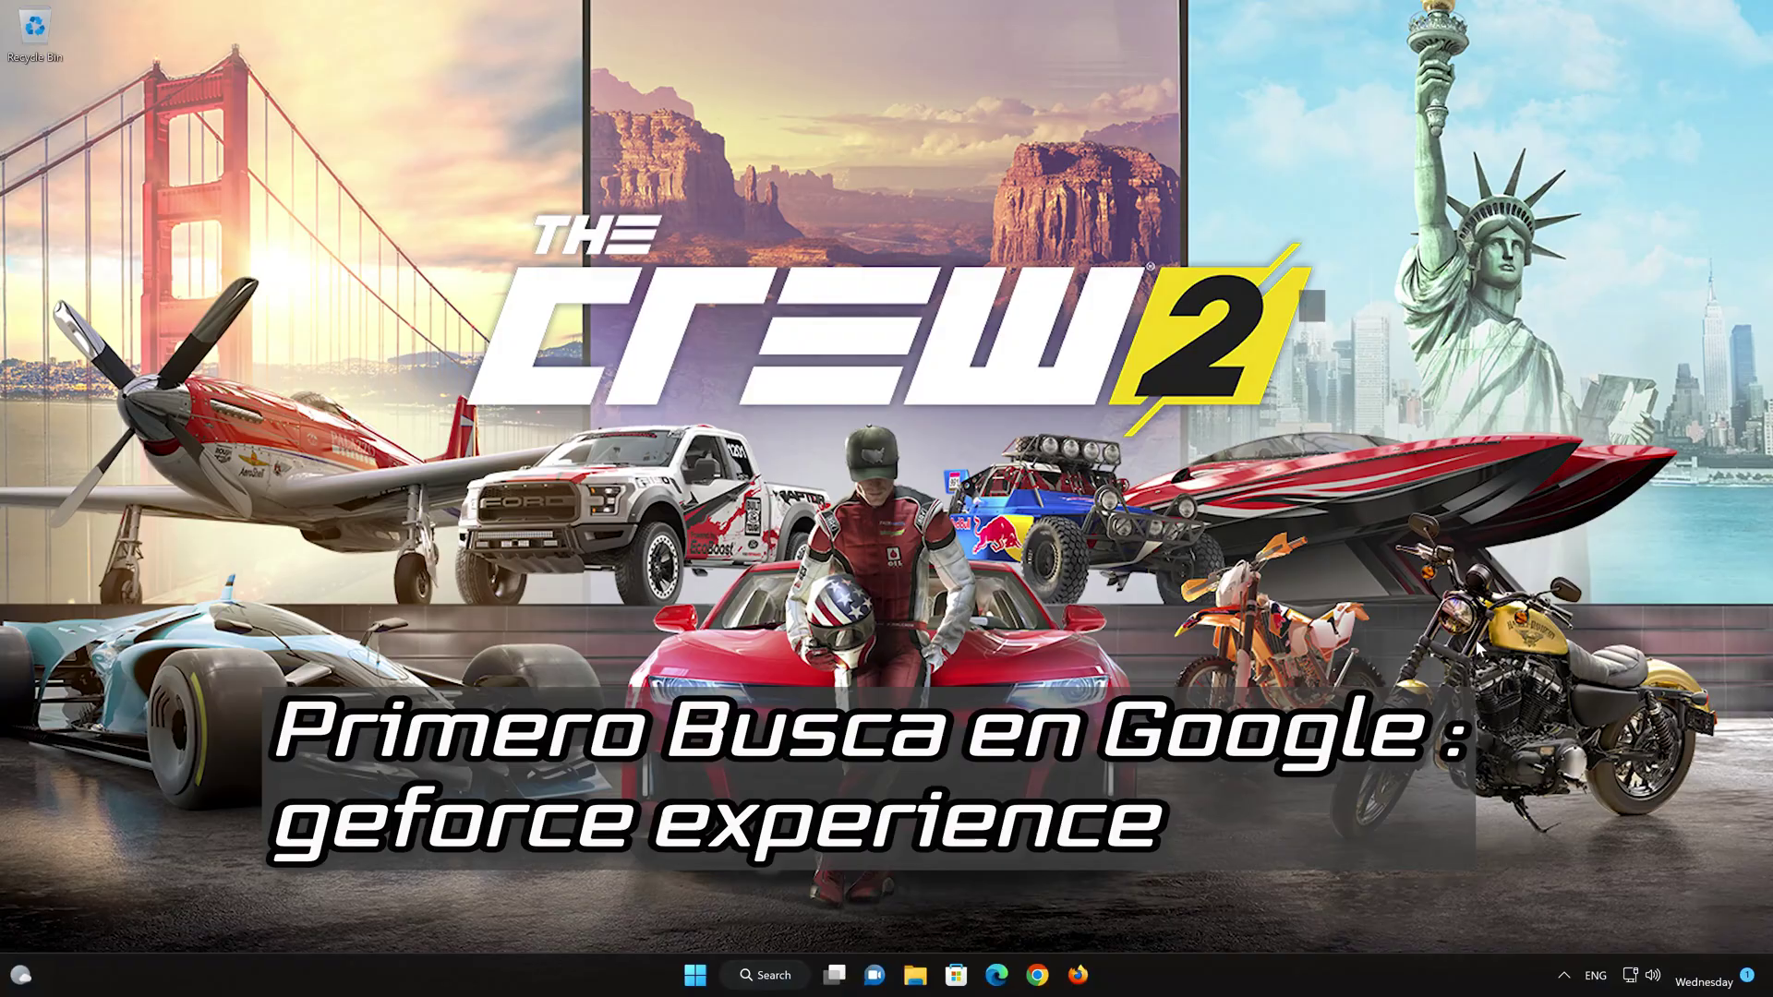
# Switch to Firefox and search Google for "geforce experience"
pyautogui.click(1078, 975)
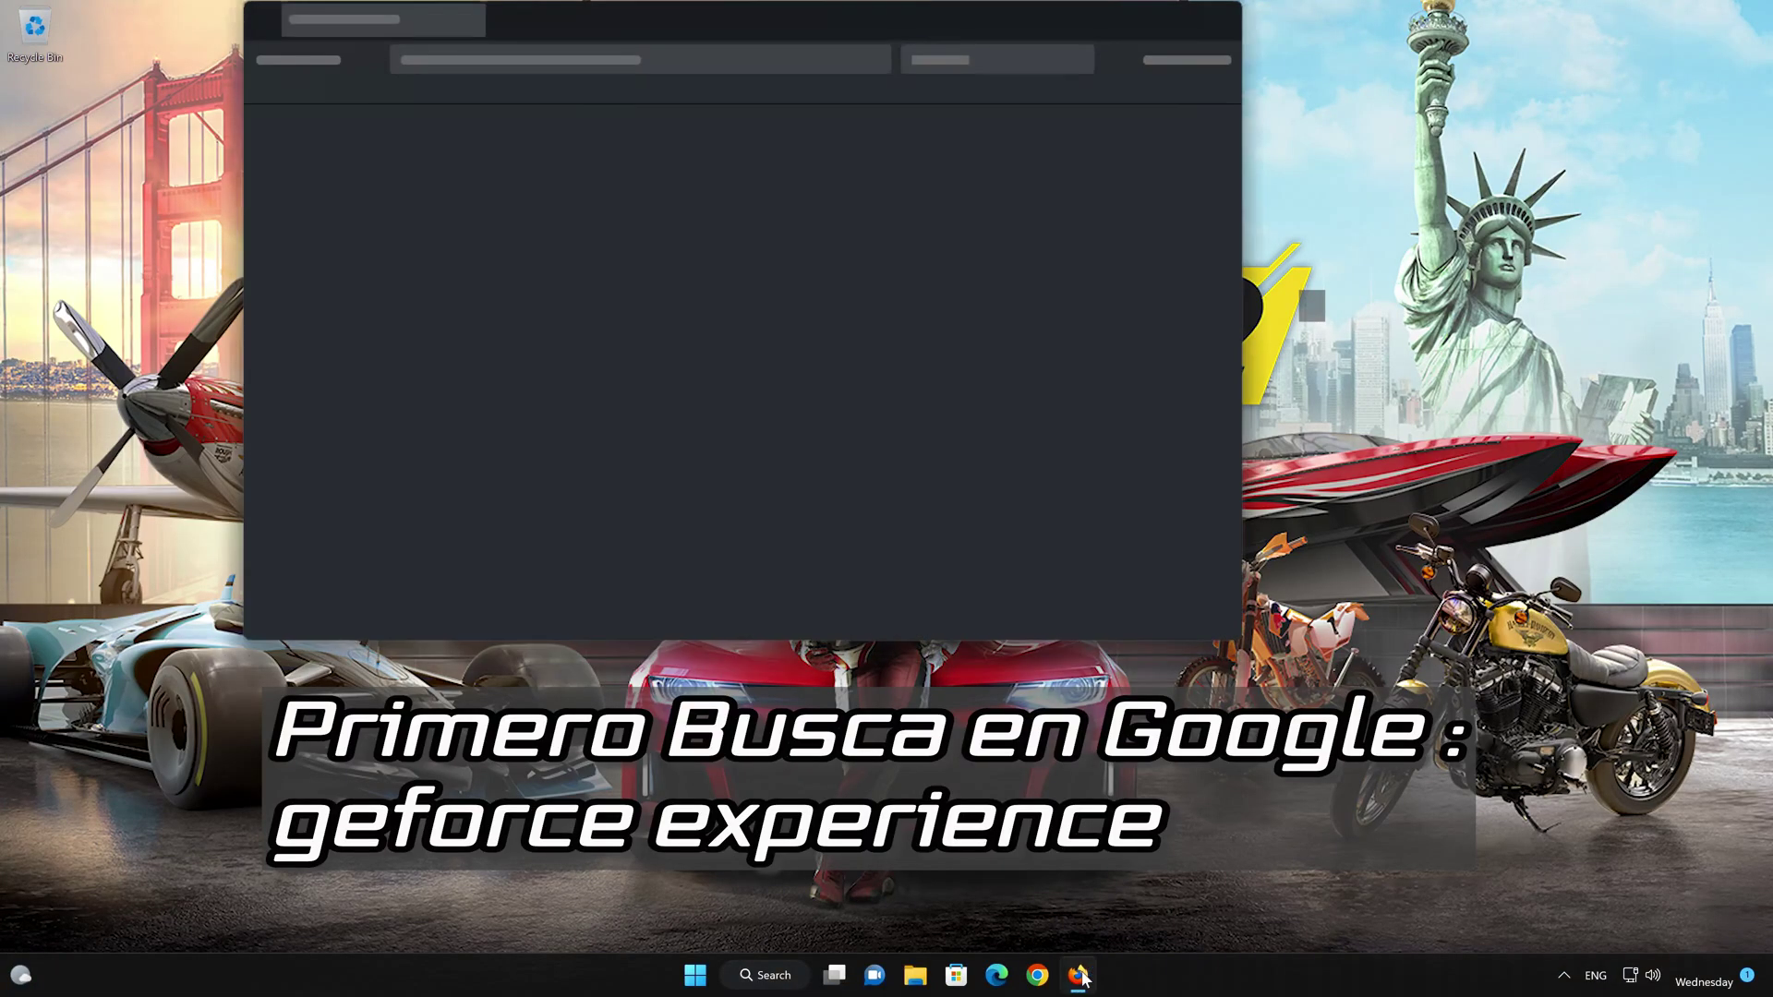
pyautogui.moveTo(989, 20); pyautogui.dragTo(1148, 143)
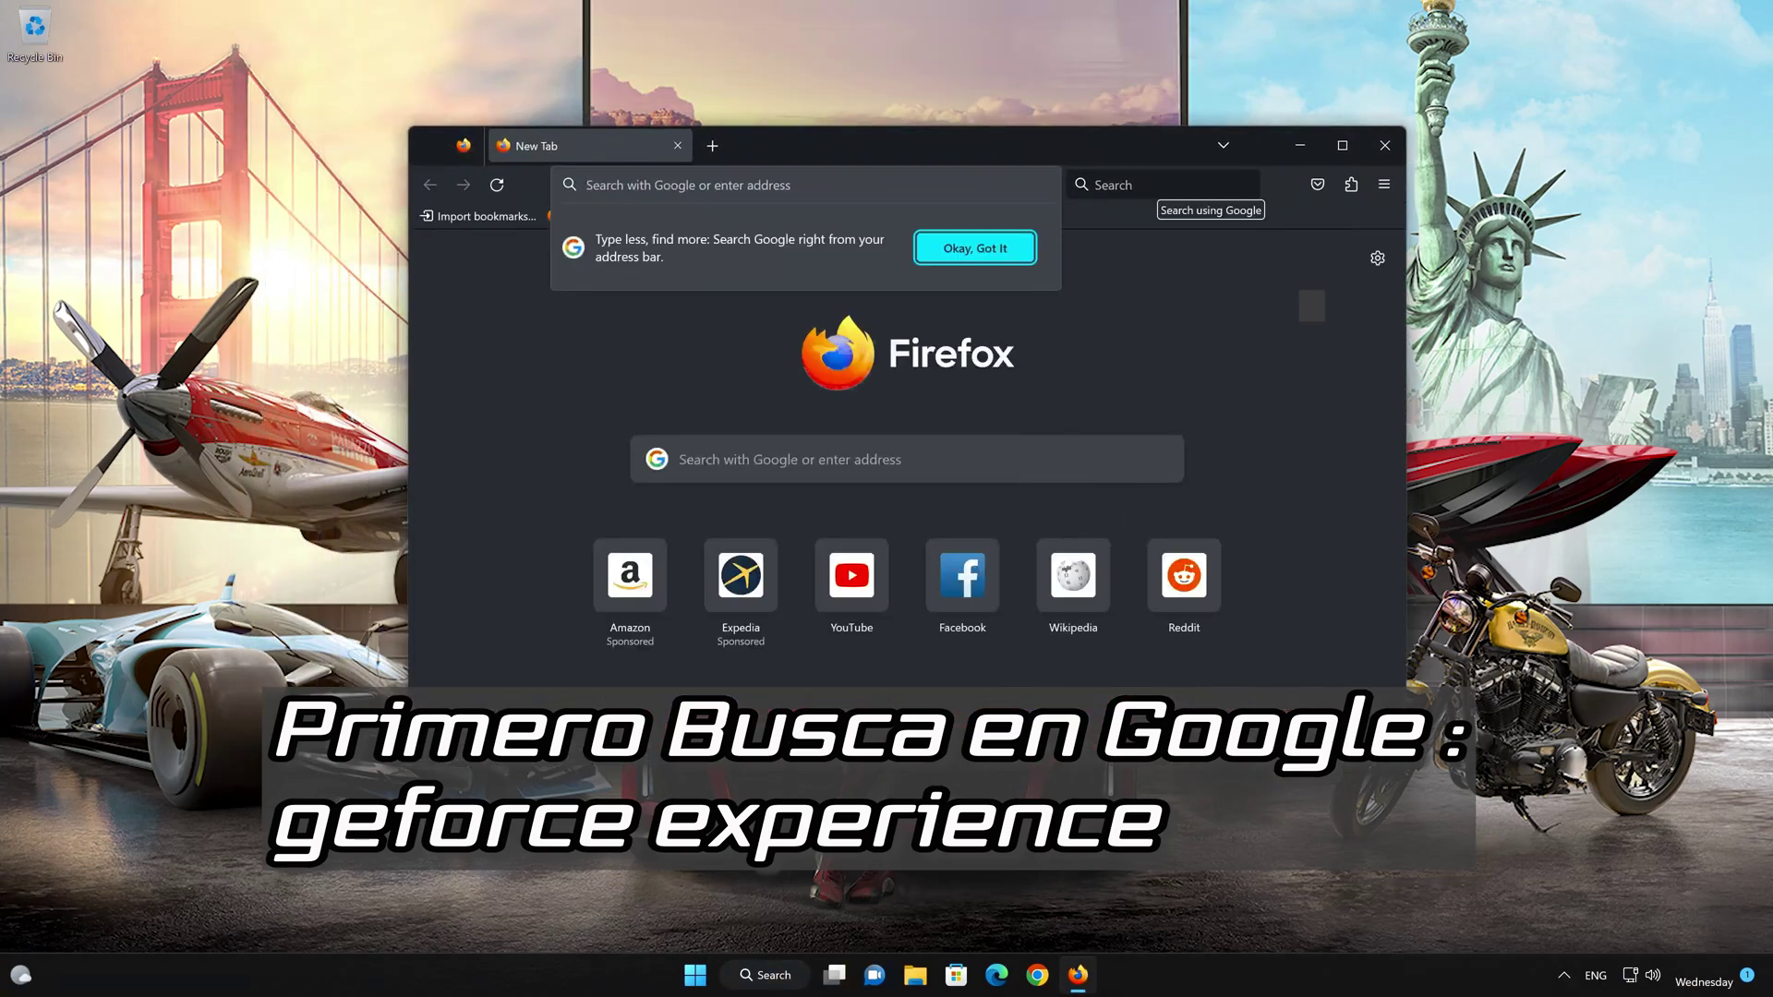
pyautogui.click(1162, 185)
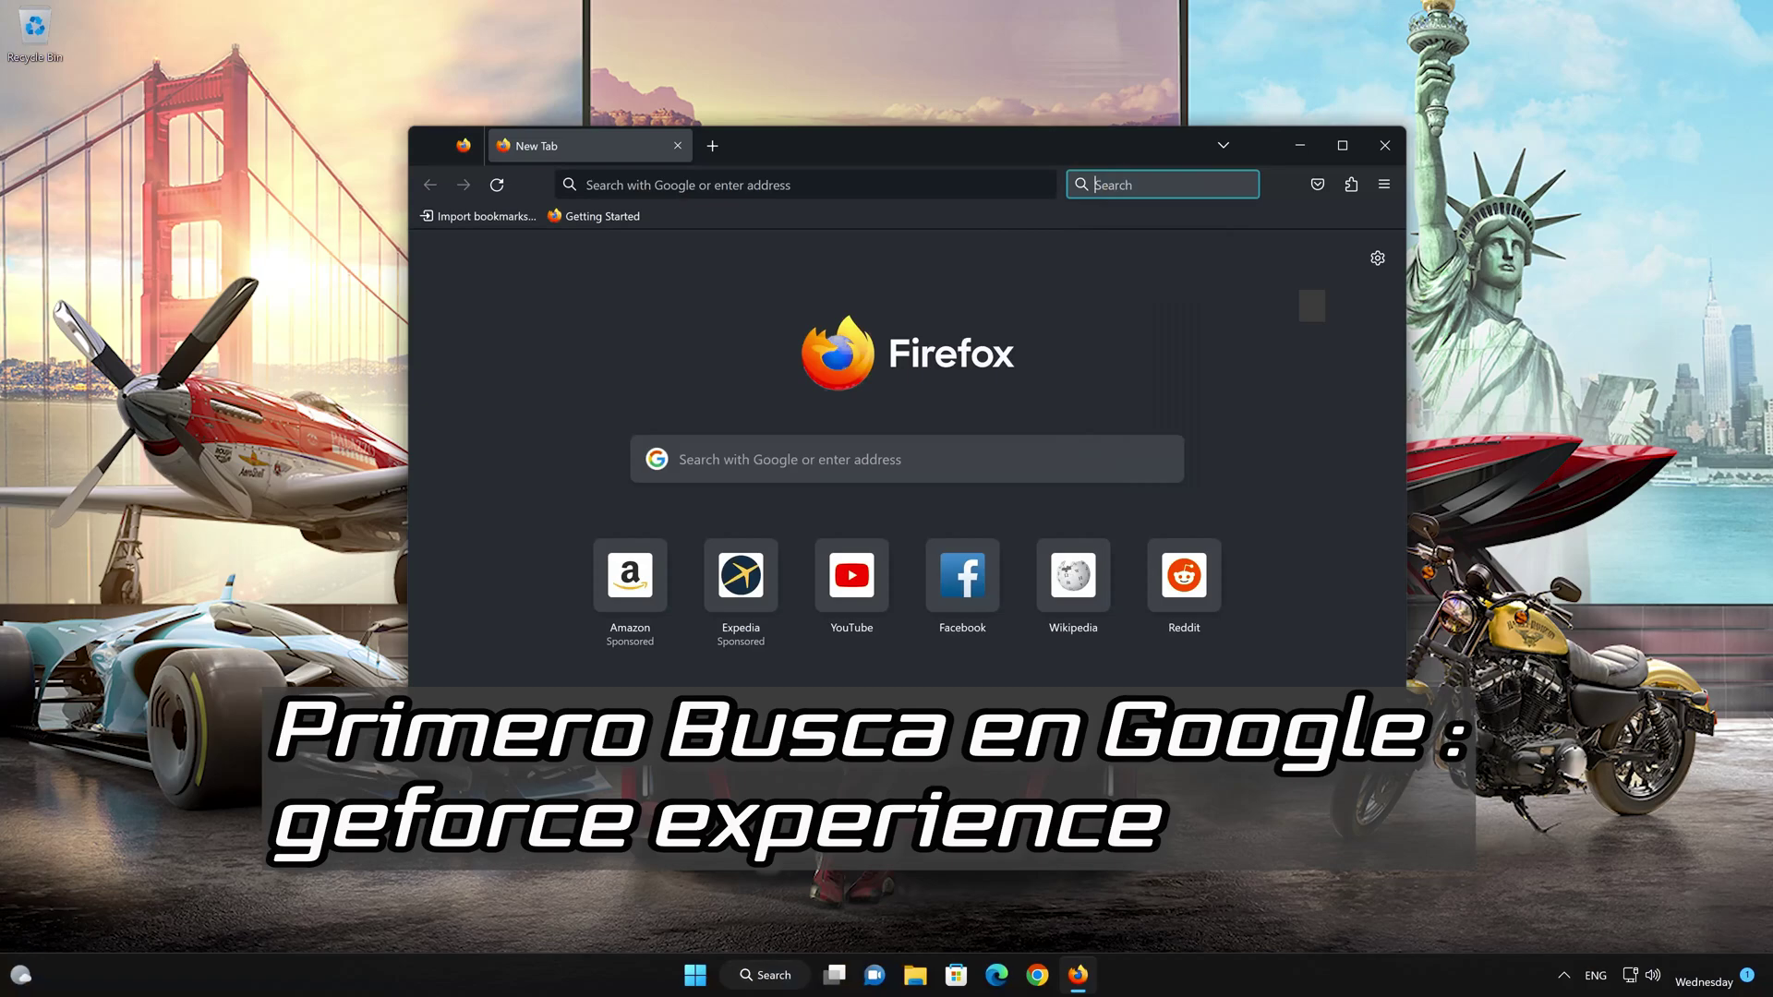
pyautogui.write('gefor')
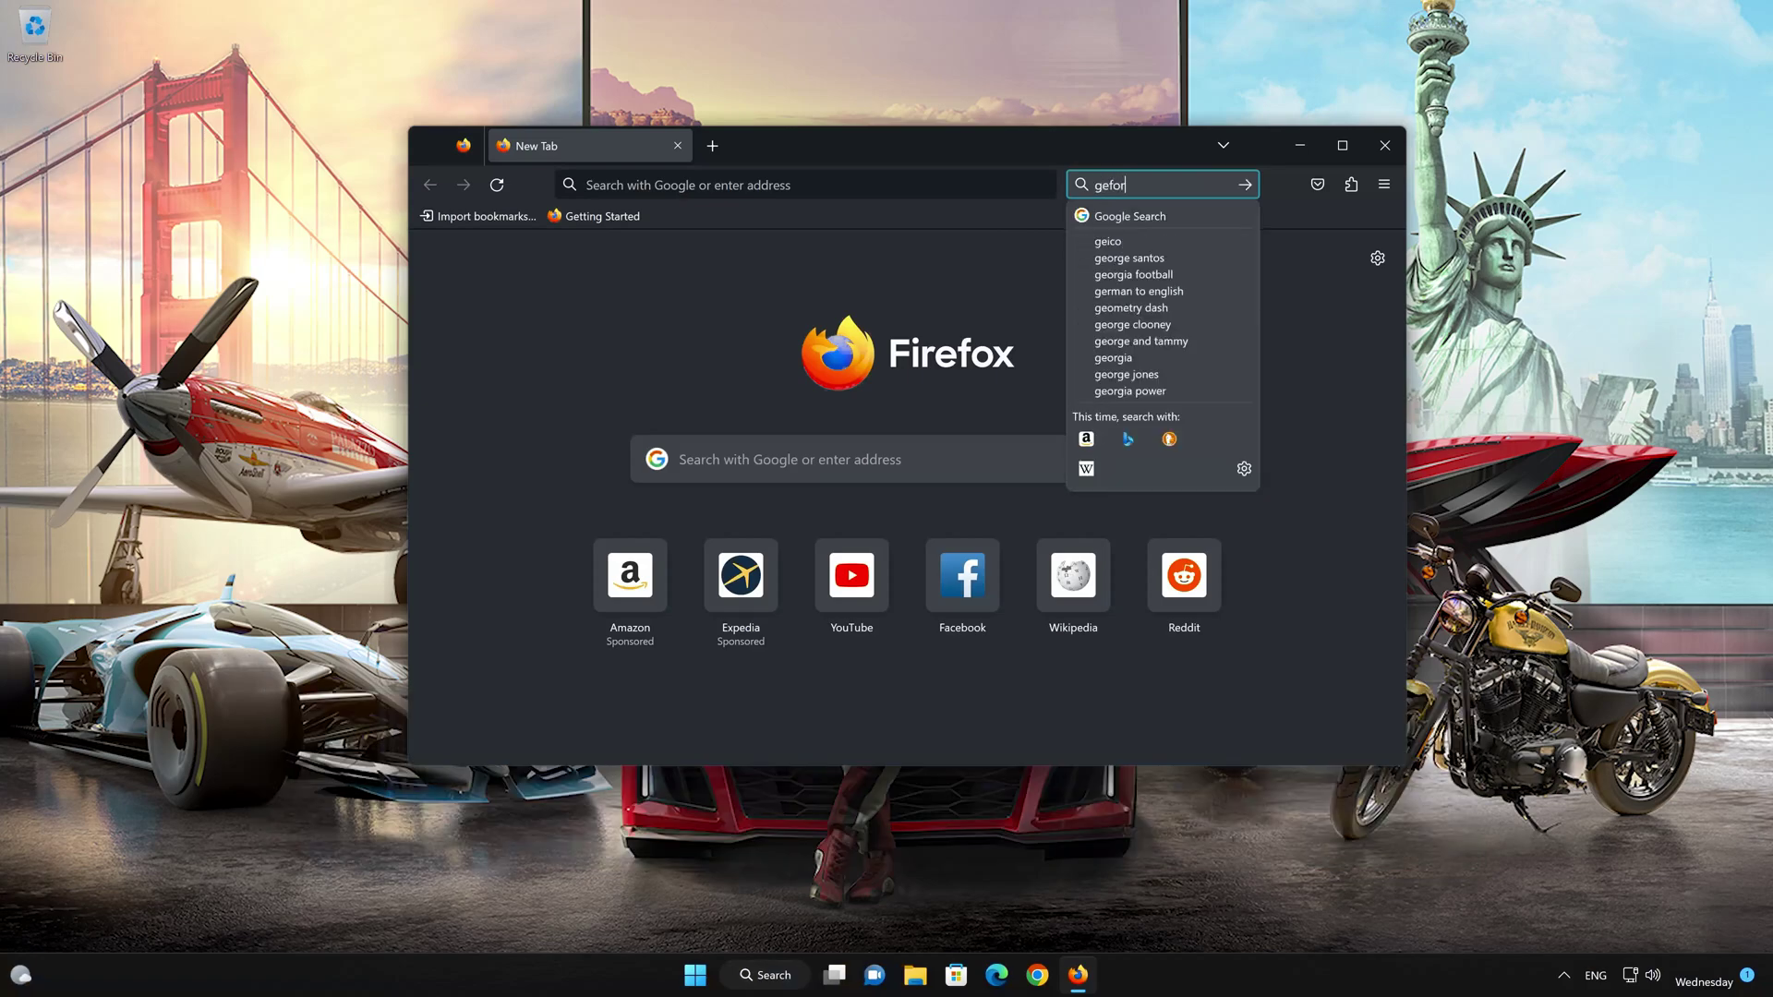
pyautogui.write('ce experi')
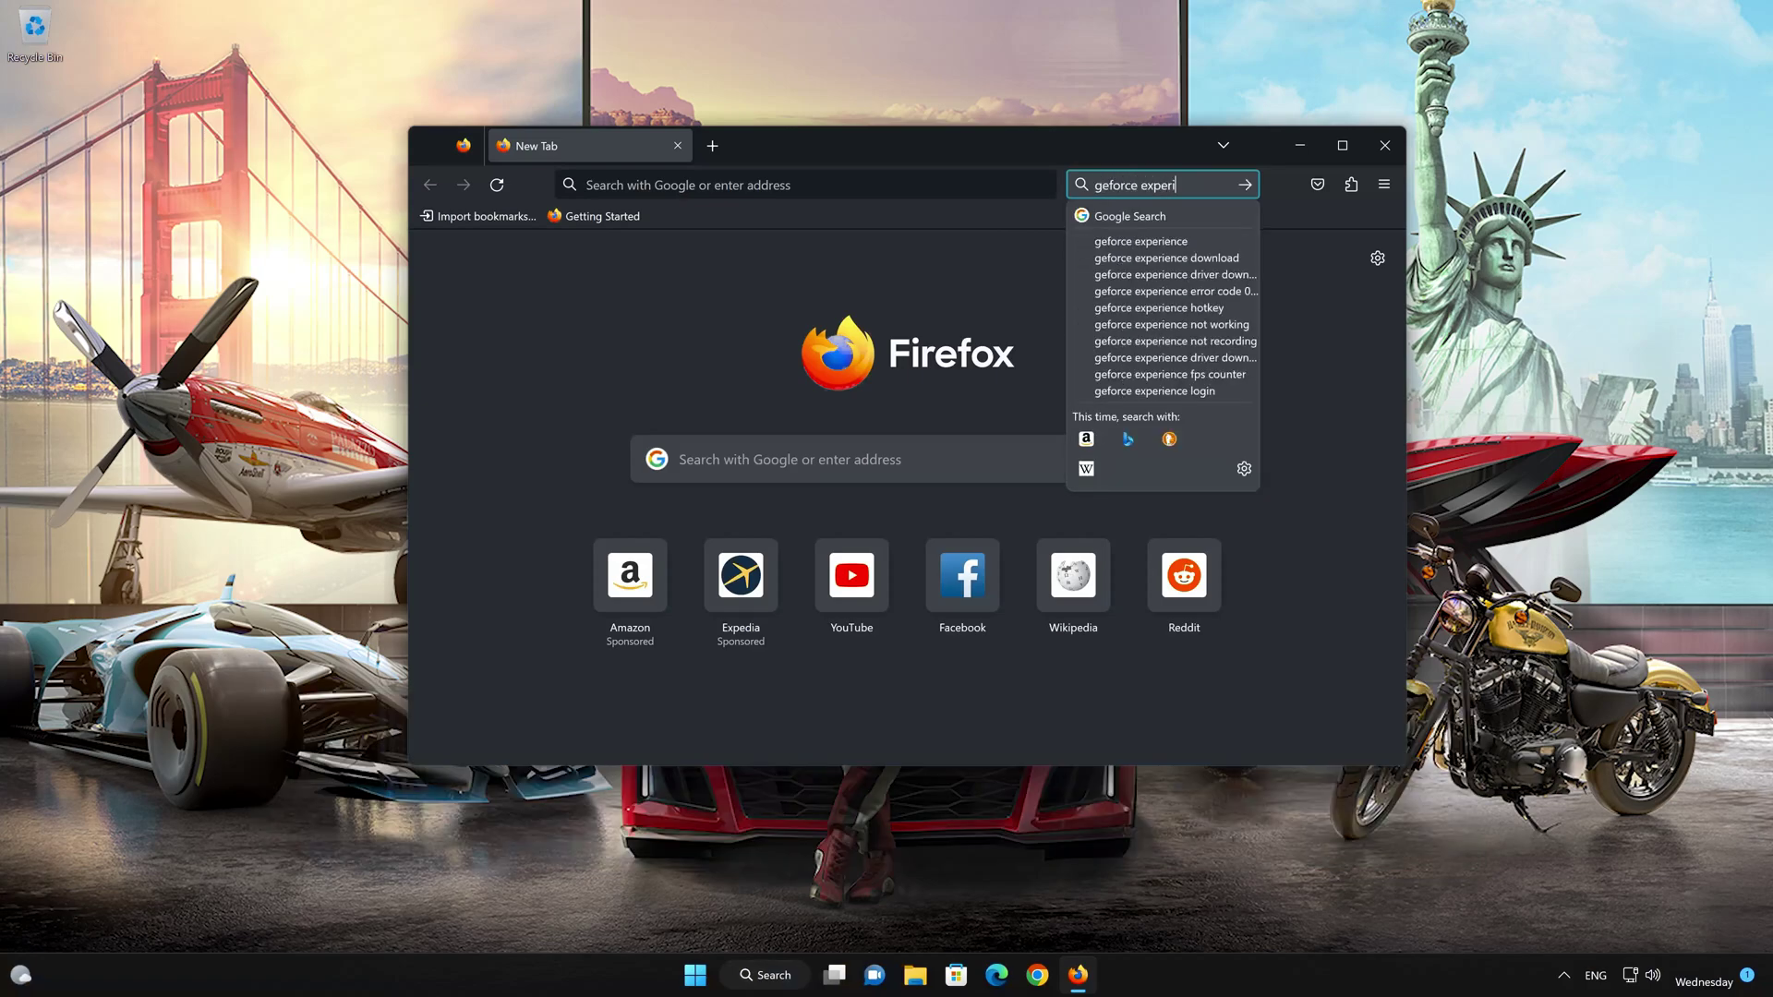
pyautogui.write('ence')
pyautogui.press('Return')
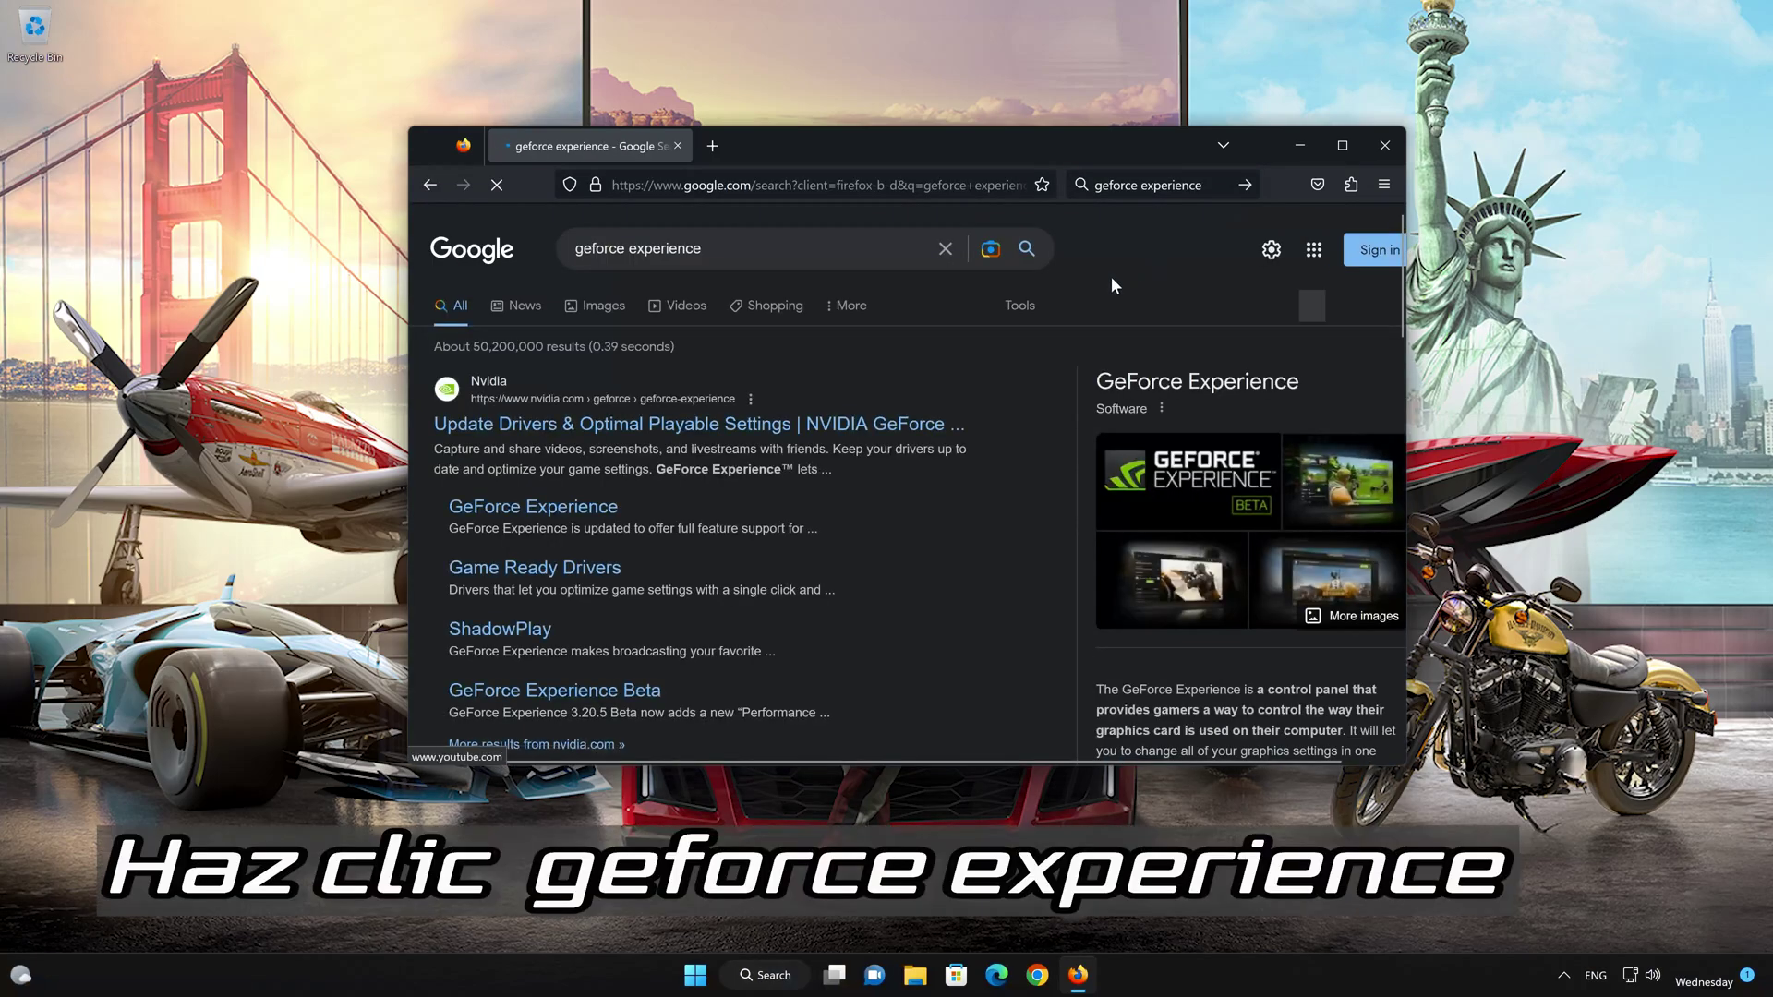
# Open NVIDIA's GeForce Experience page from the search results, accept its cookies and download the installer
pyautogui.scroll(-1, 1112, 285)
pyautogui.scroll(-1, 1112, 278)
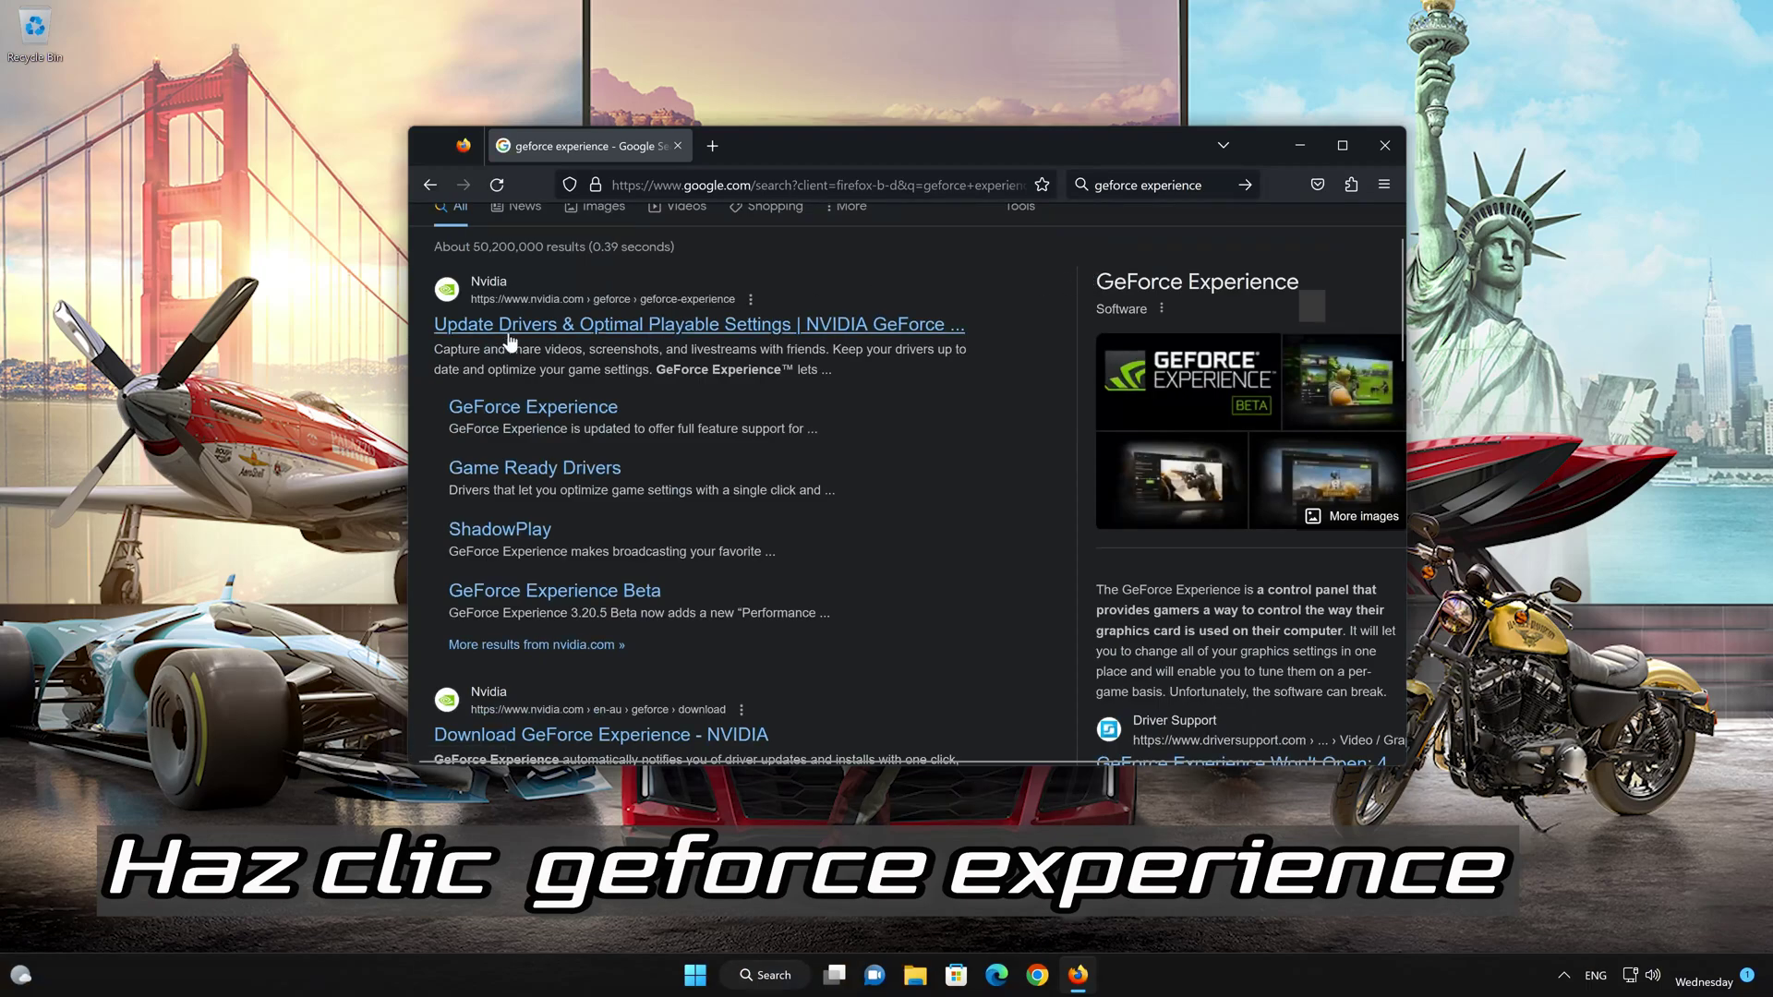
pyautogui.click(677, 331)
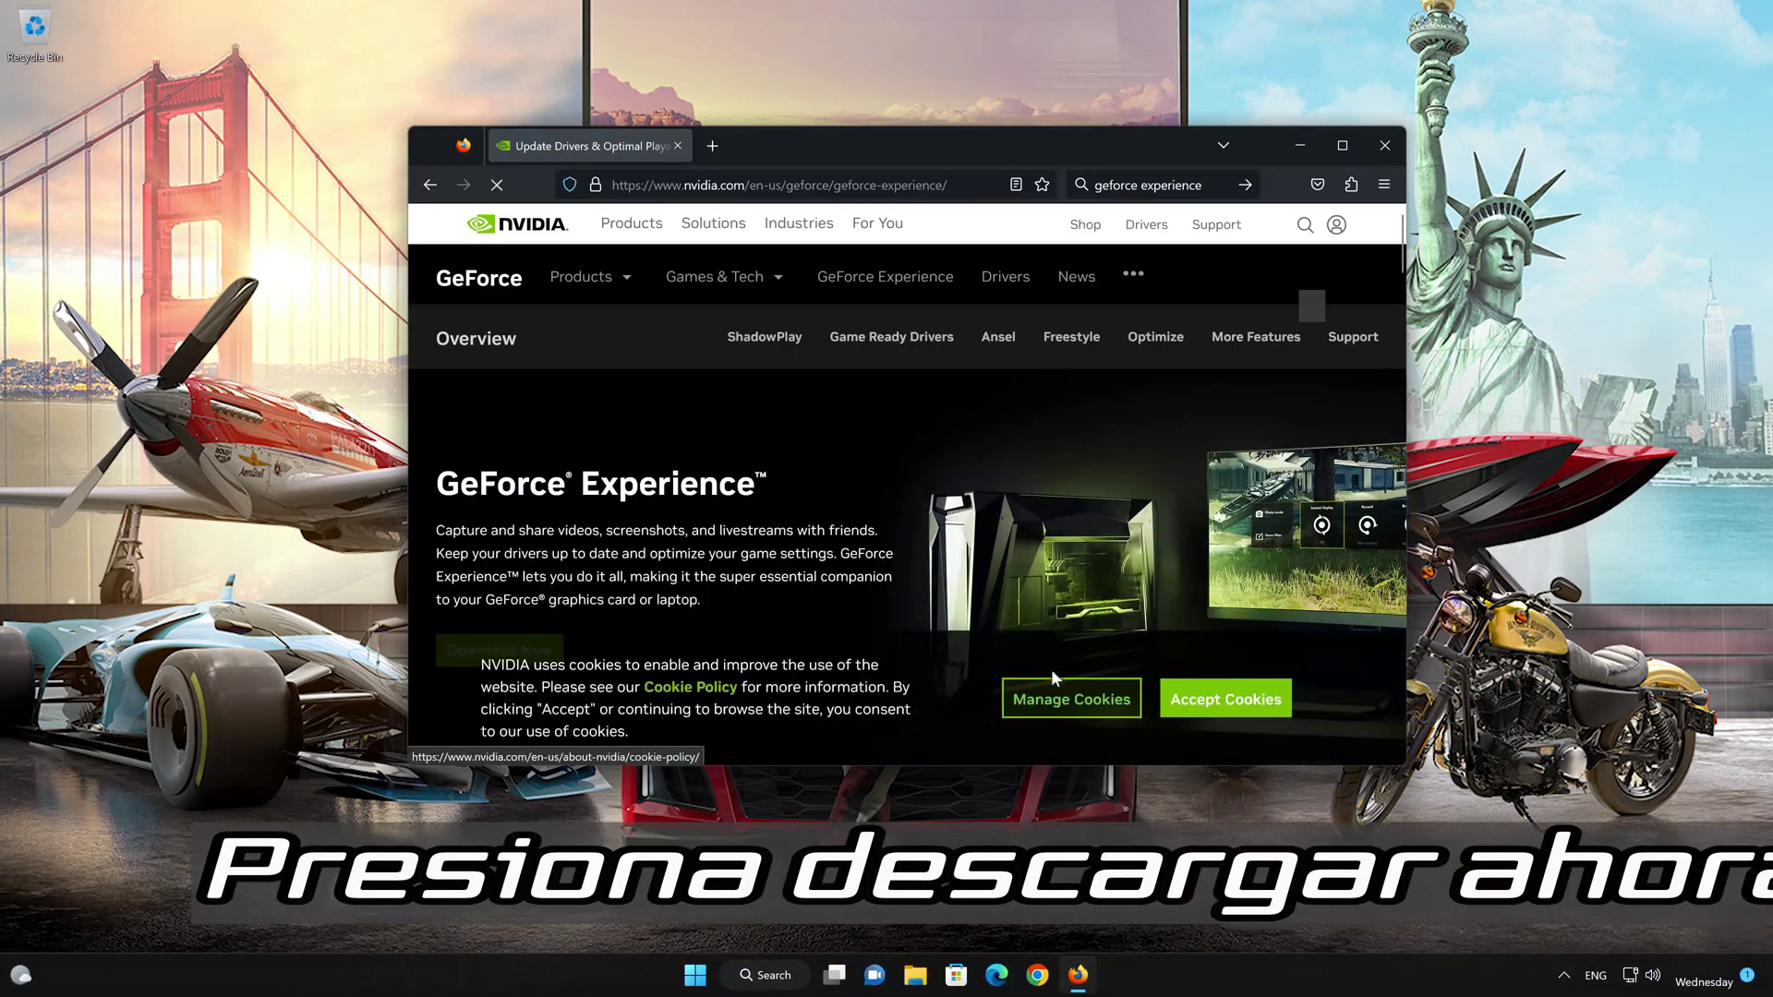
pyautogui.click(1189, 699)
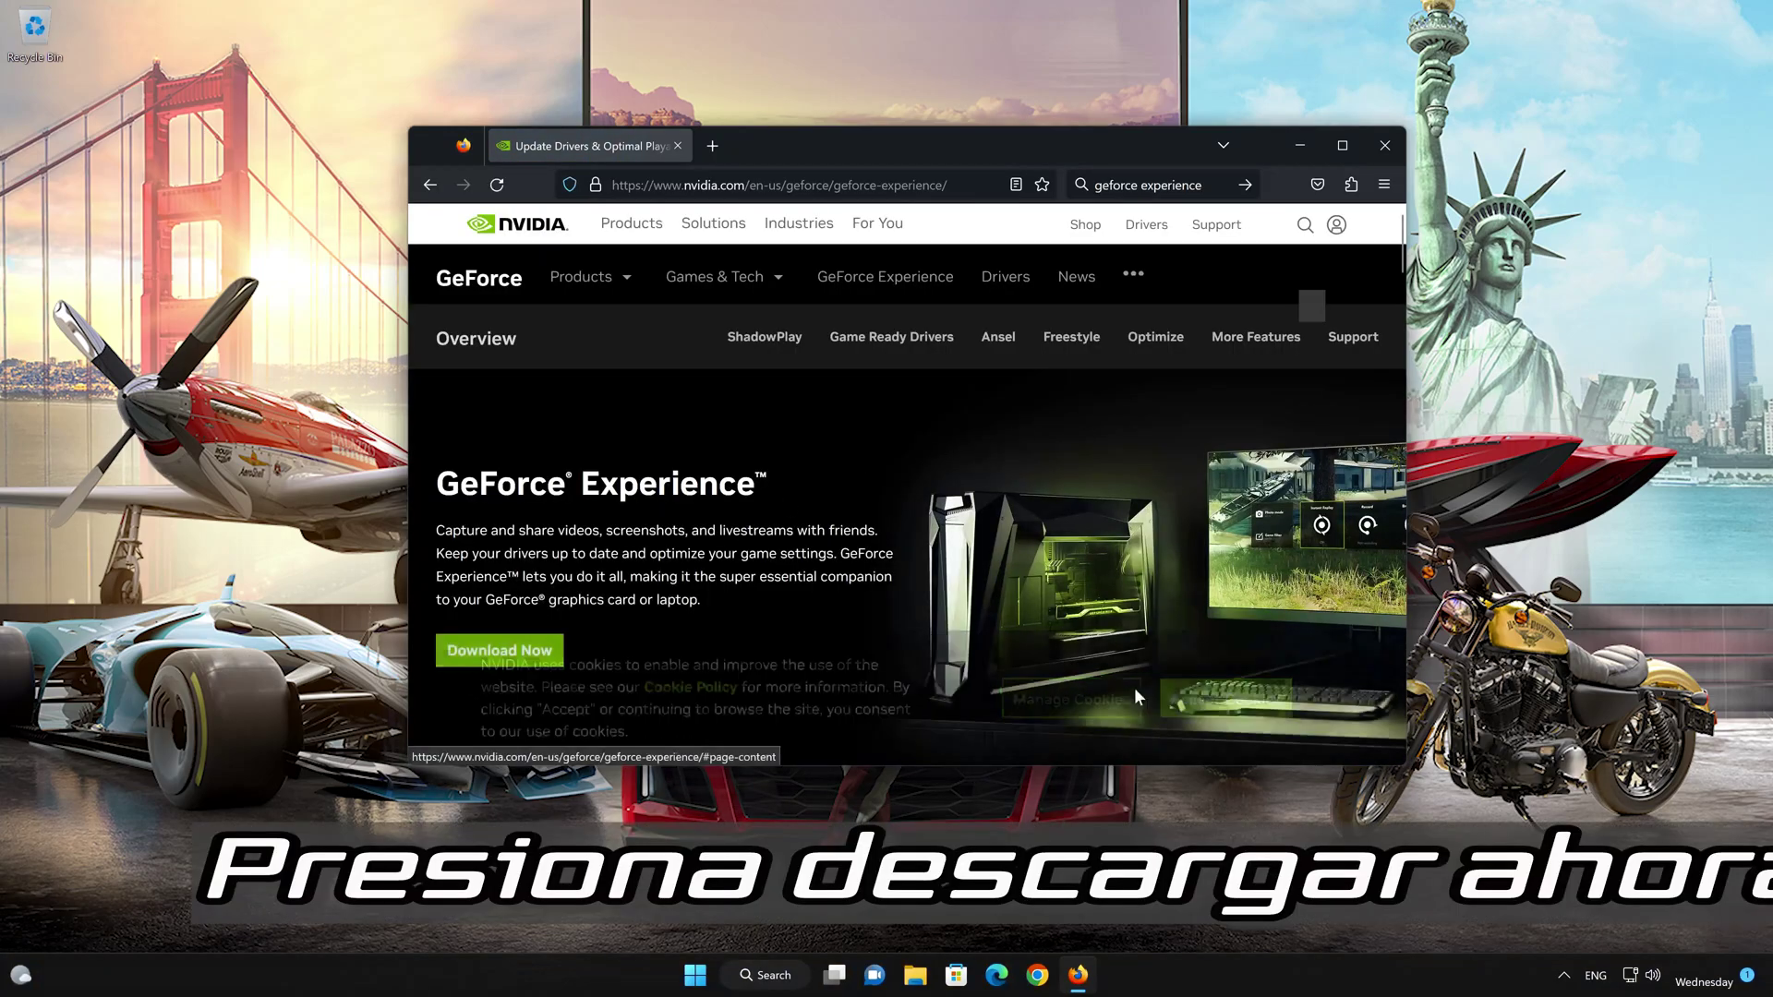
pyautogui.click(523, 652)
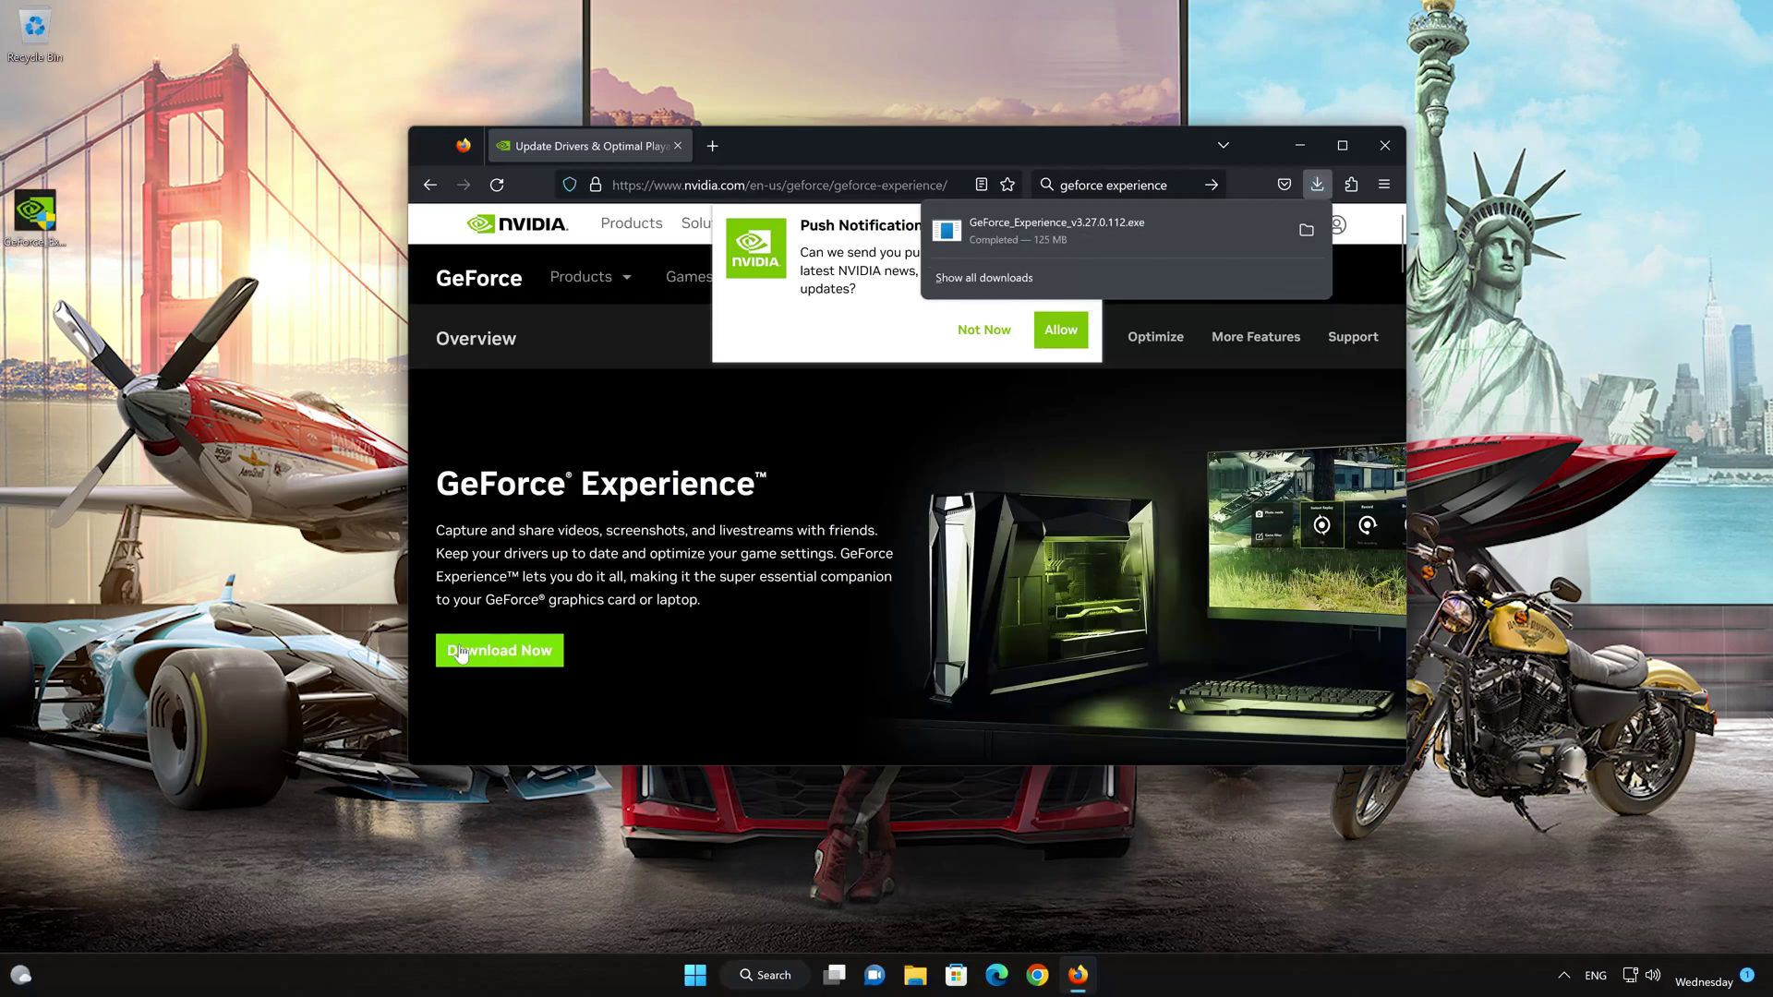
# Close the browser and run the downloaded GeForce Experience installer, allowing it to make changes to the device
pyautogui.click(1376, 154)
pyautogui.click(1382, 148)
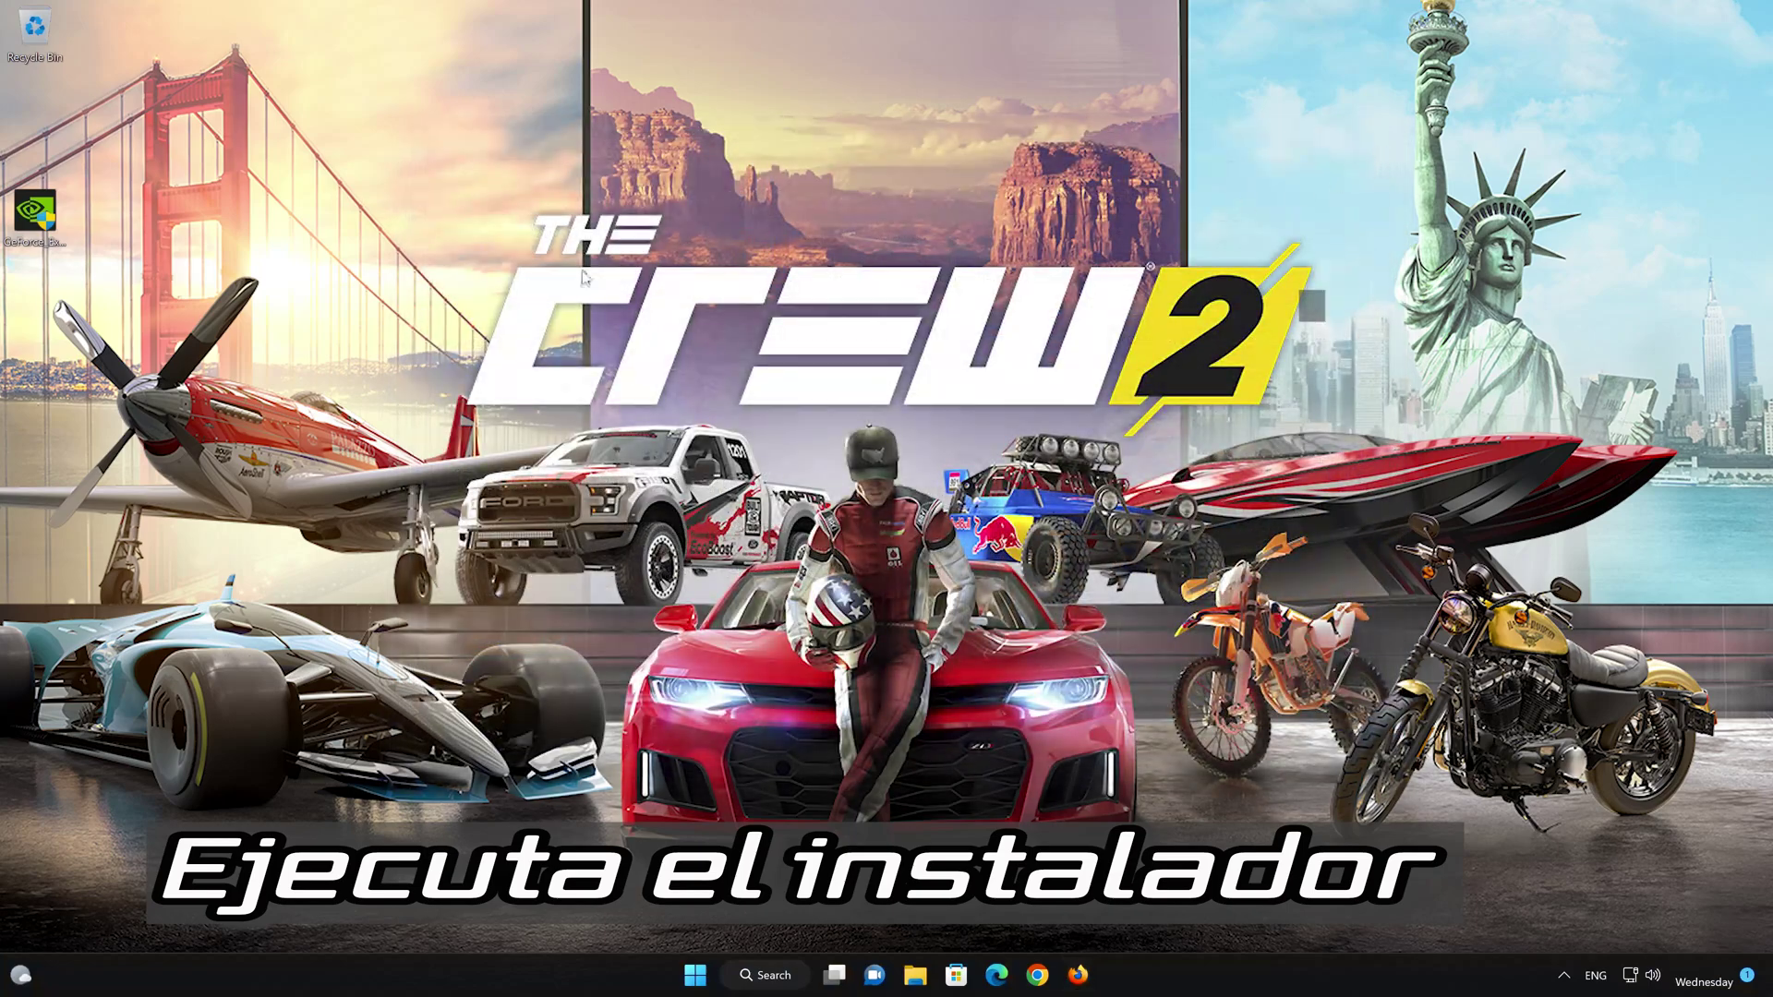
pyautogui.doubleClick(37, 233)
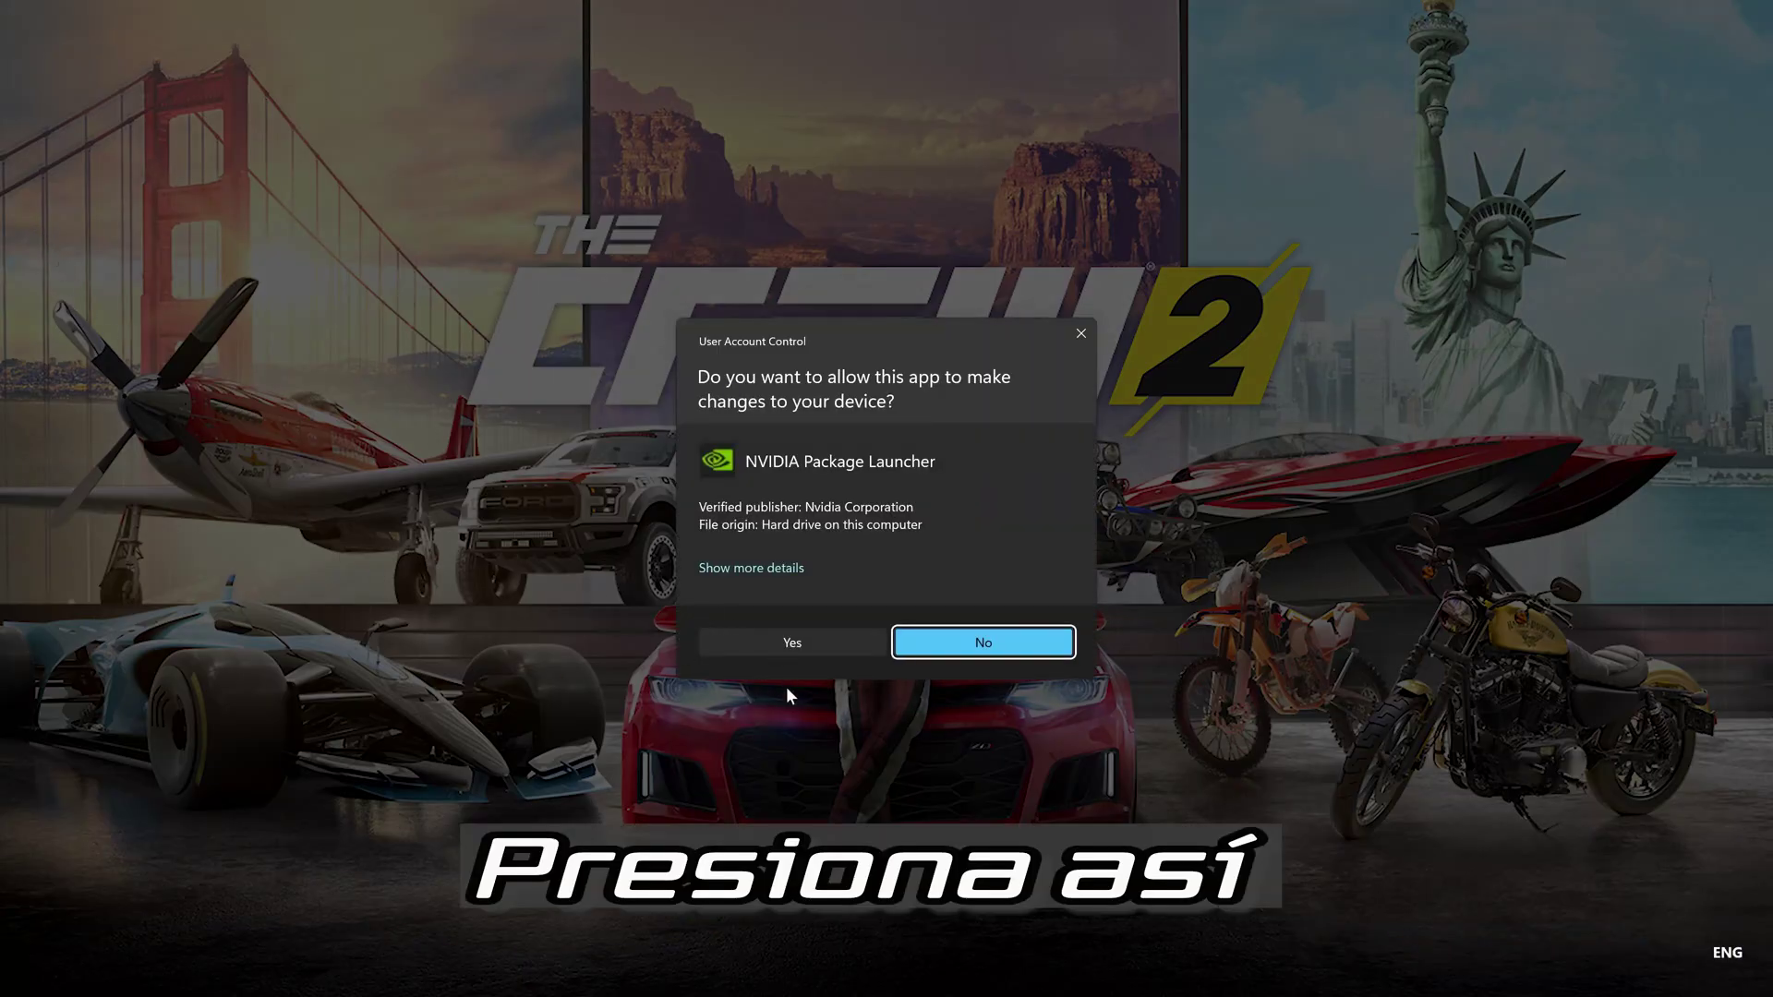
pyautogui.click(807, 633)
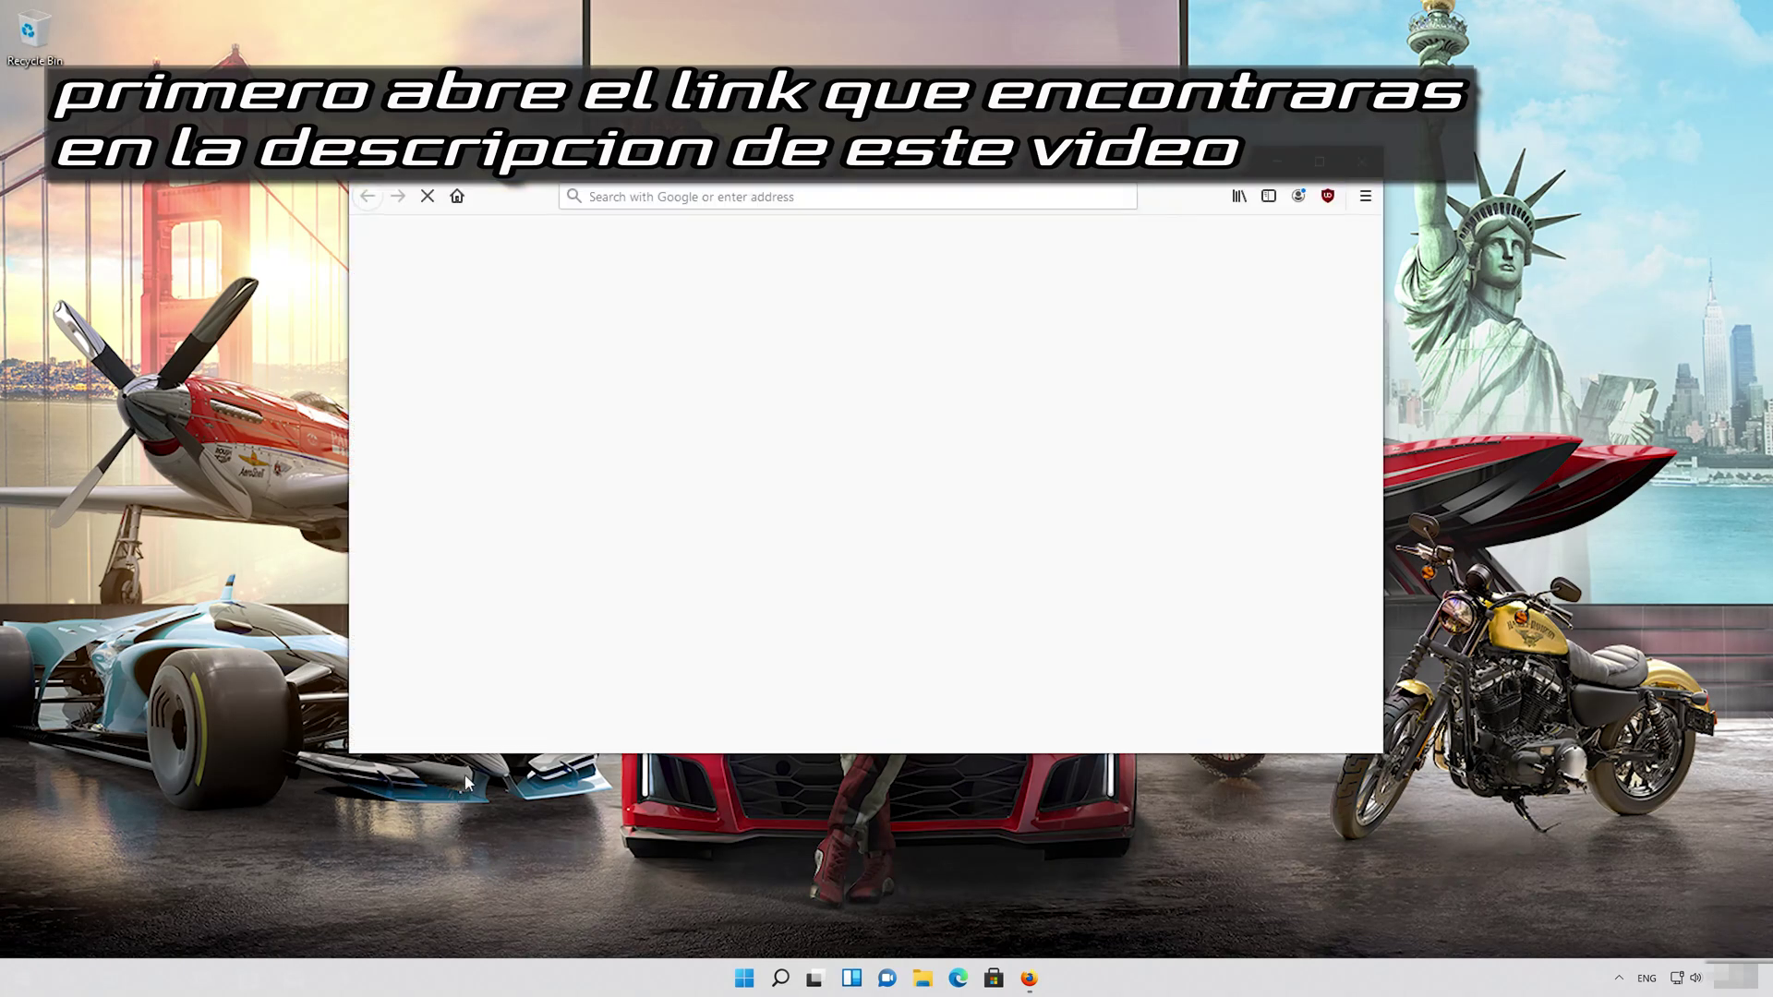
# Load the copied link to Microsoft's DirectX Software Development Kit page, download and save dxsdk_aug2006.exe, and close the browser
pyautogui.rightClick(764, 201)
pyautogui.click(808, 302)
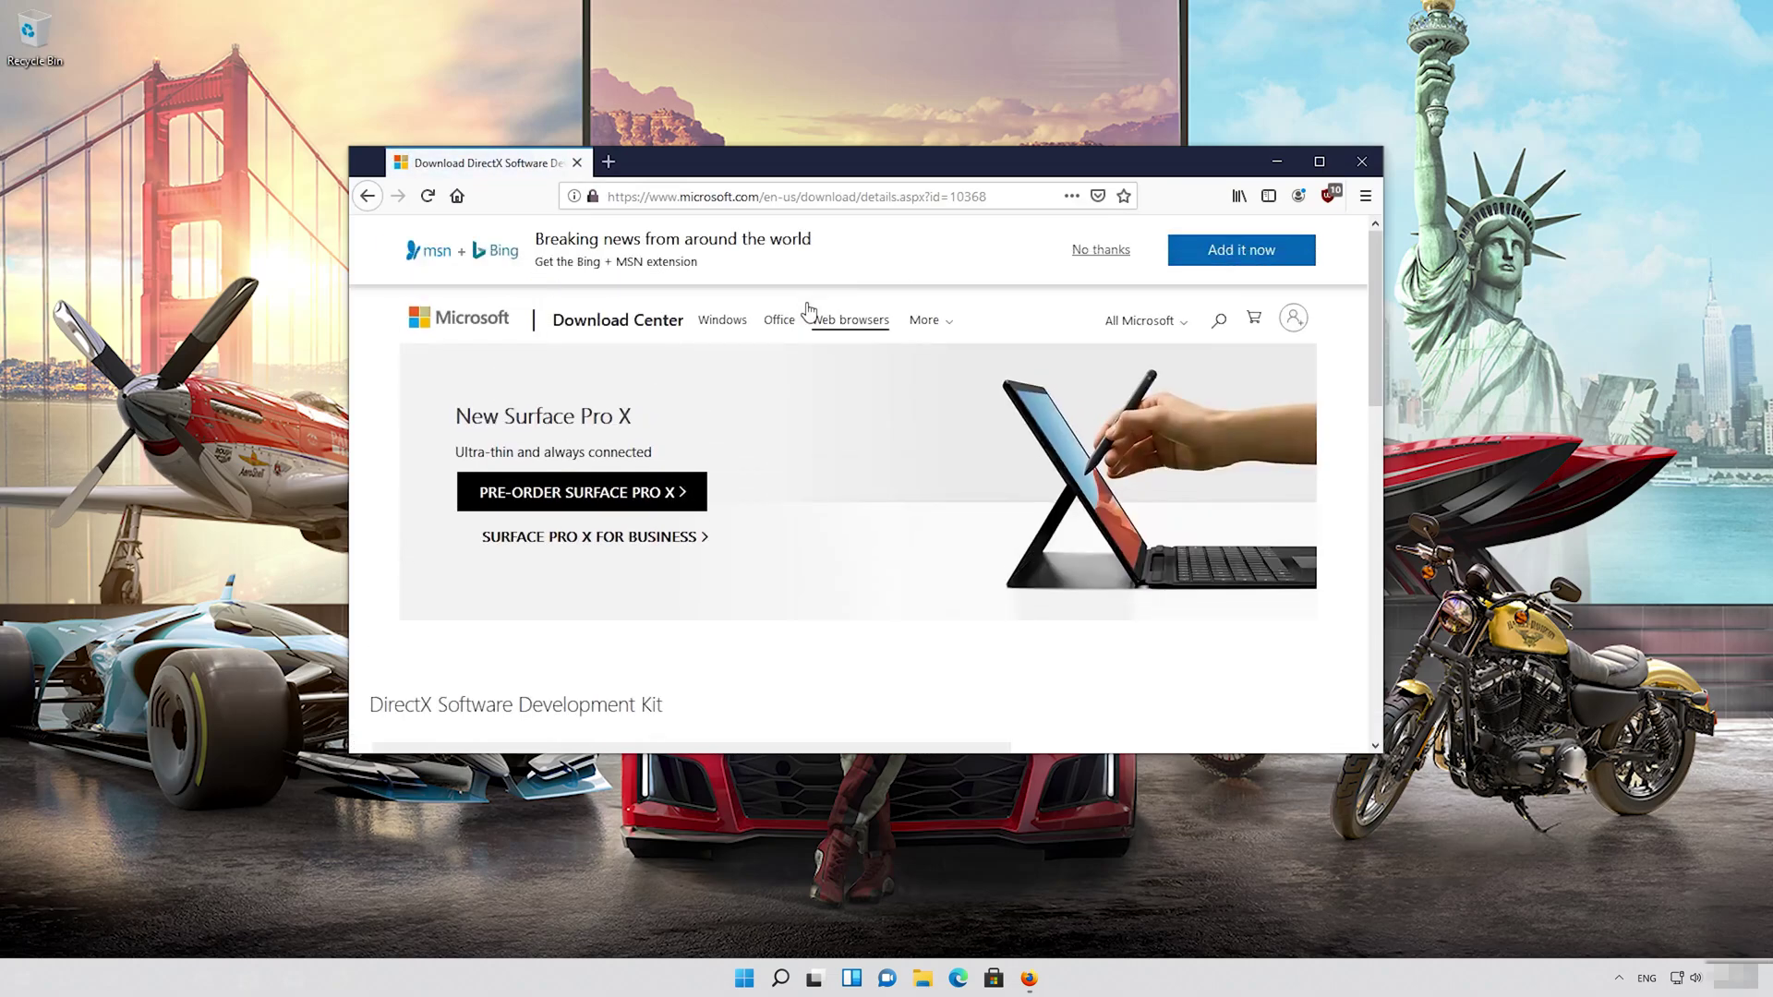
pyautogui.scroll(-3, 799, 369)
pyautogui.scroll(-1, 801, 373)
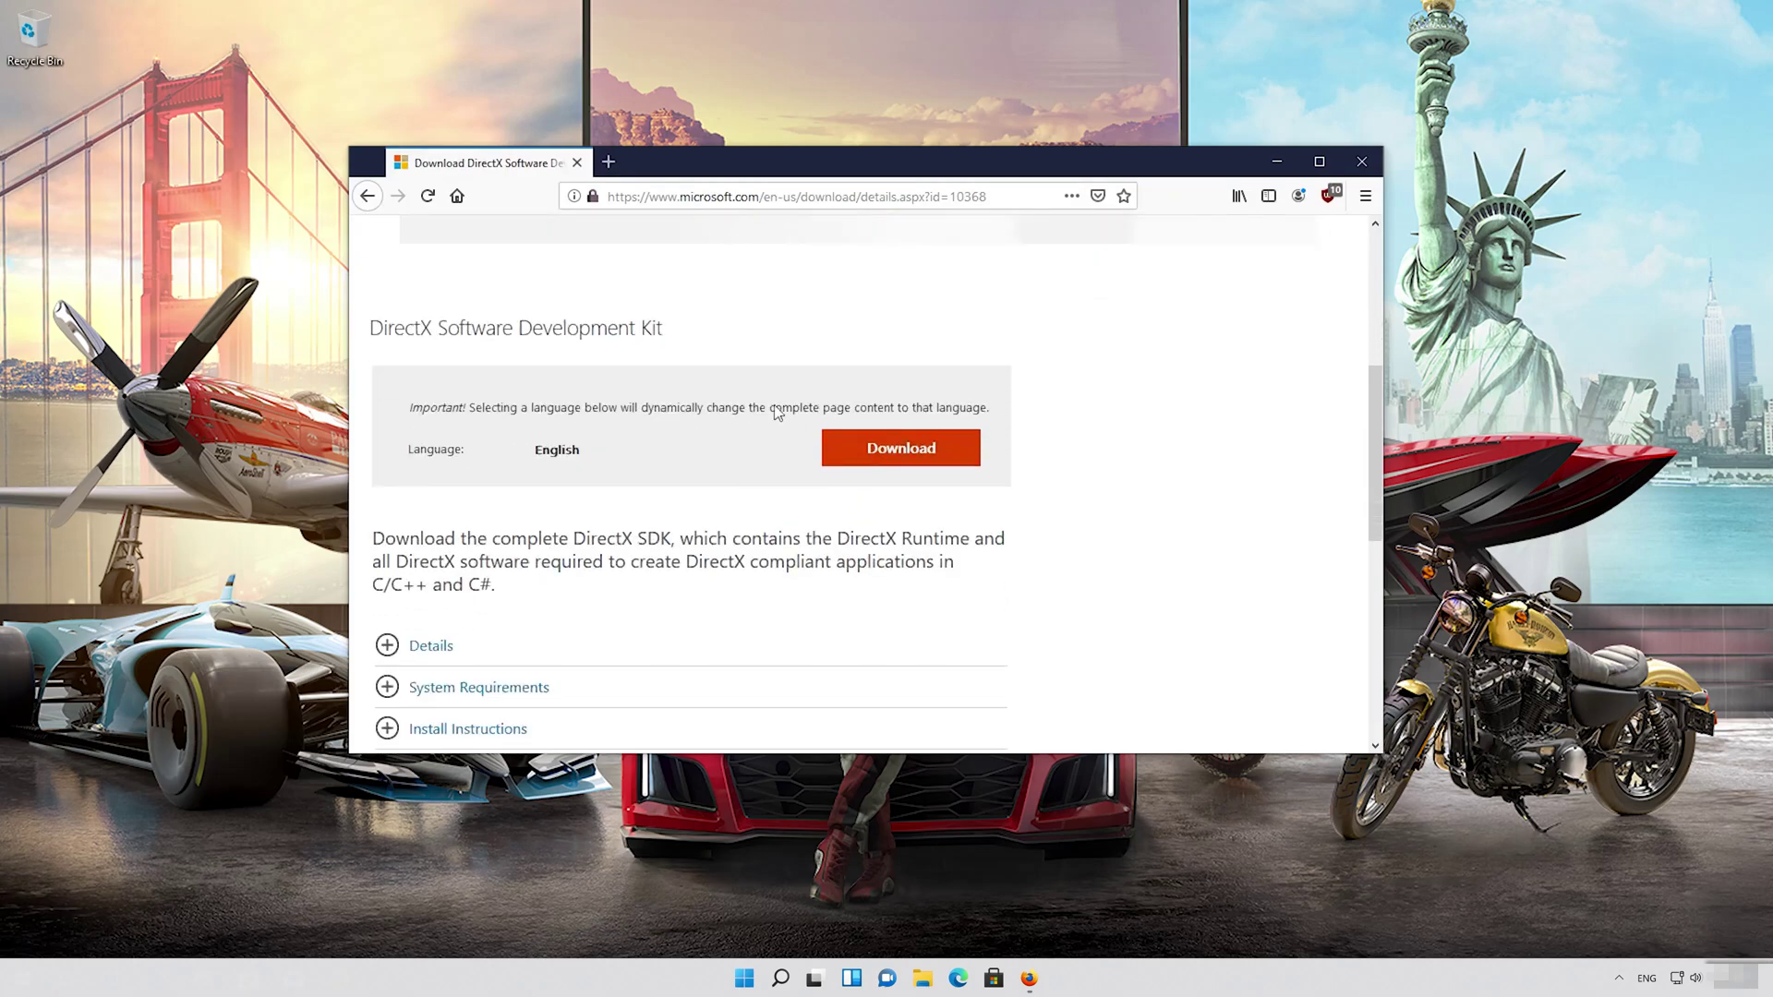
pyautogui.click(910, 459)
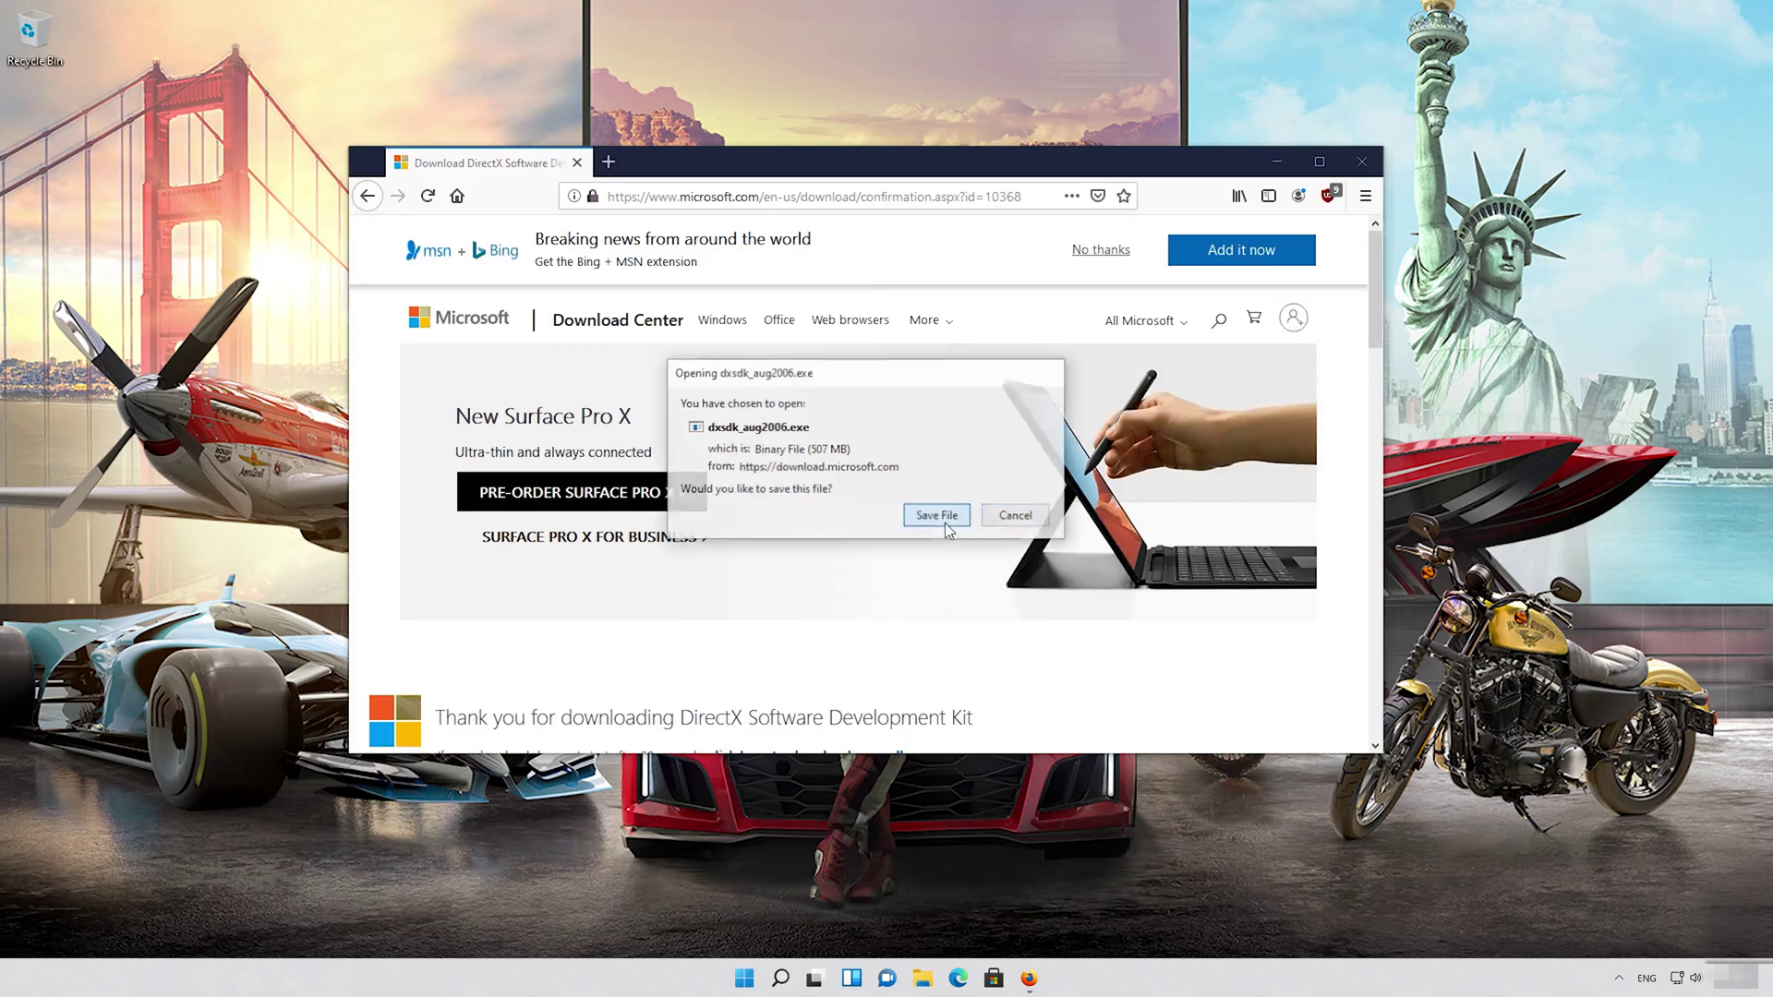
pyautogui.click(944, 523)
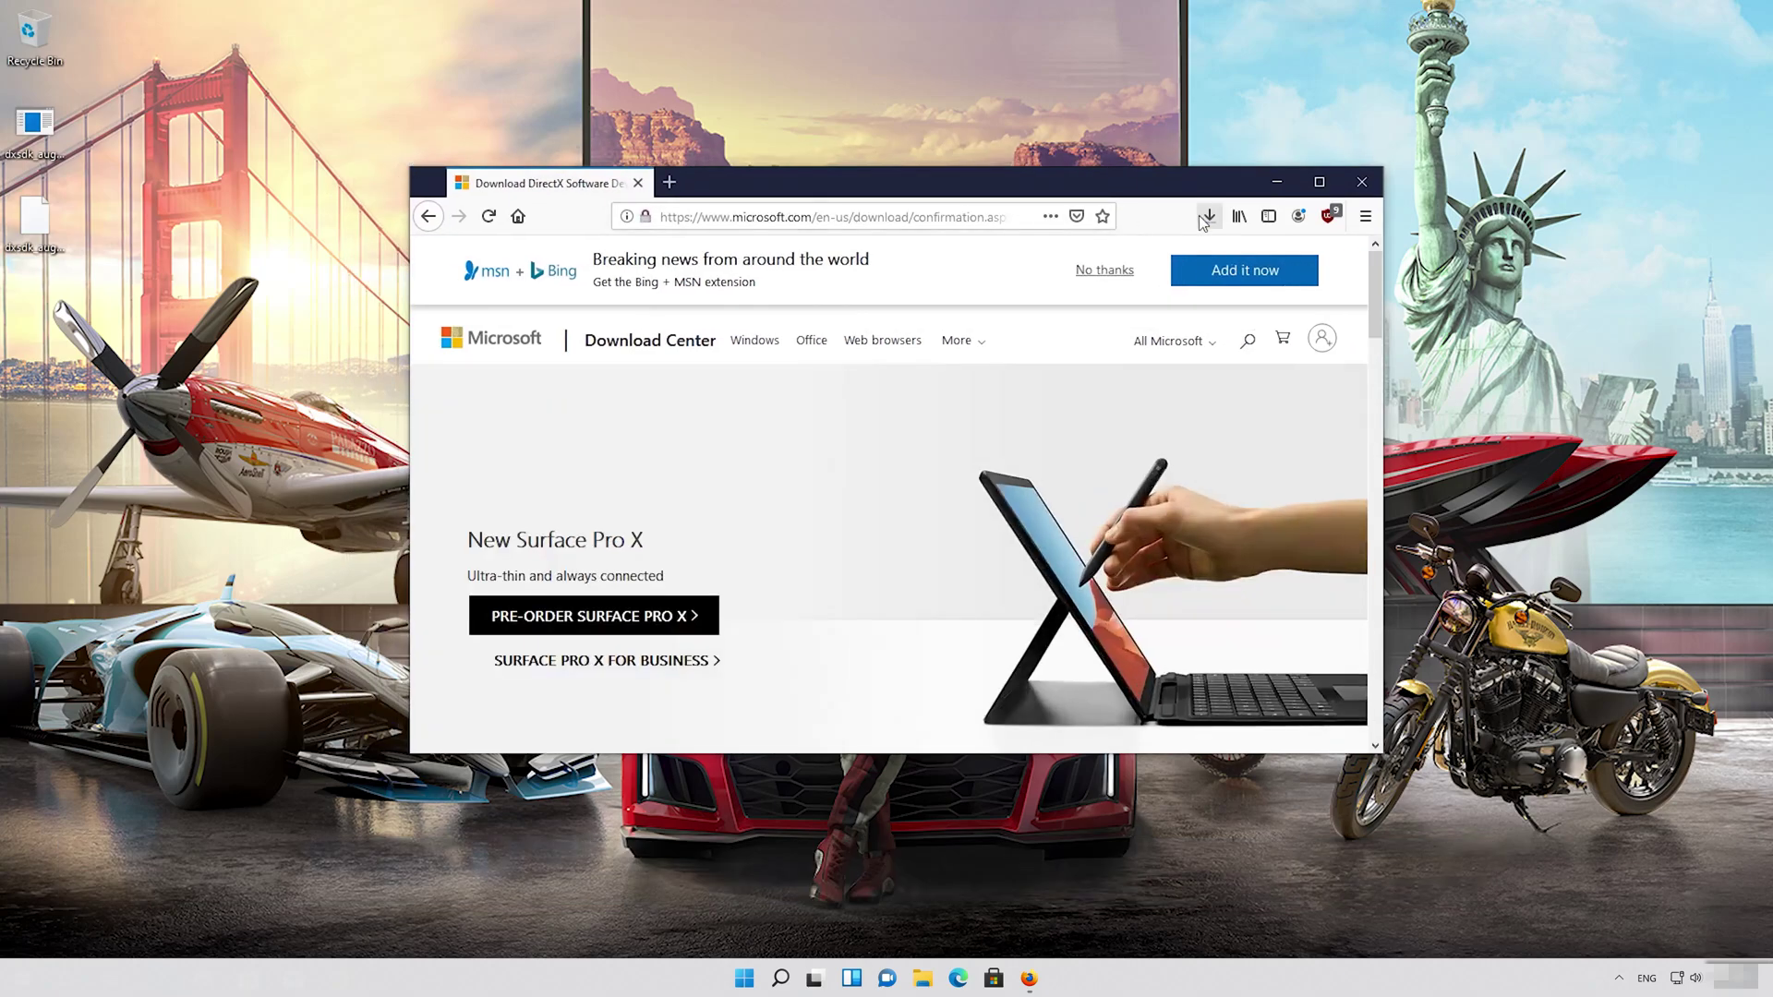
pyautogui.click(1207, 218)
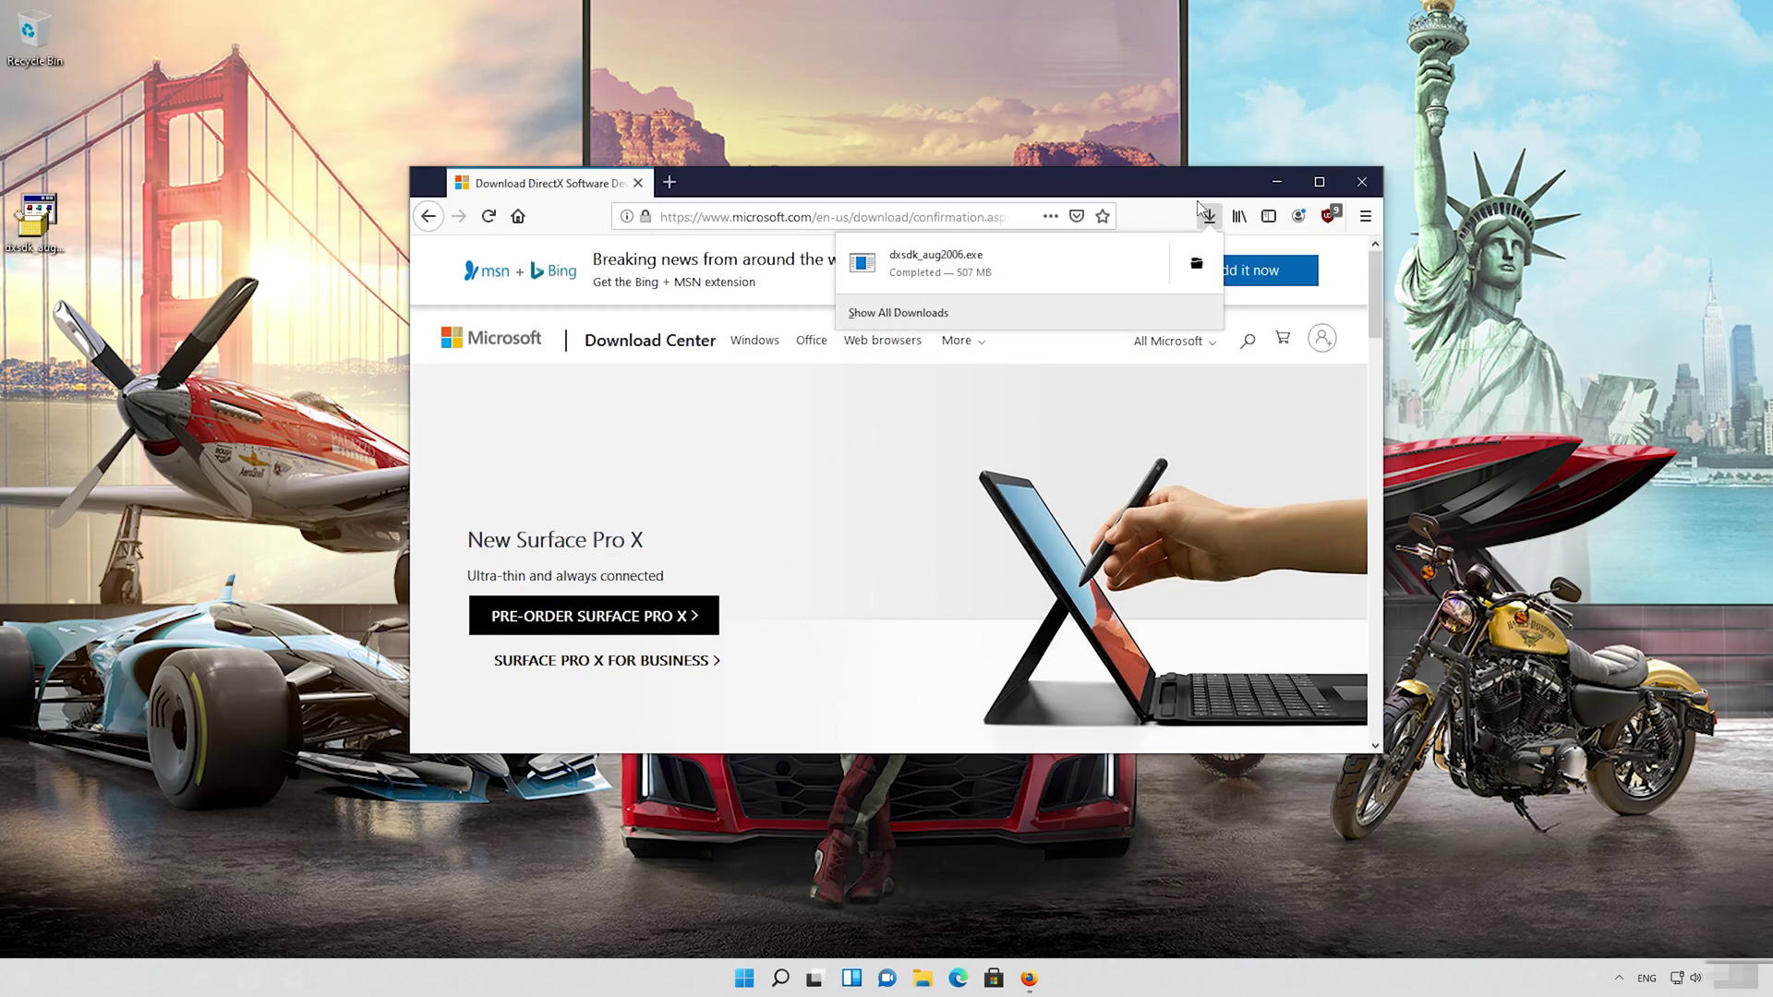
pyautogui.click(1380, 193)
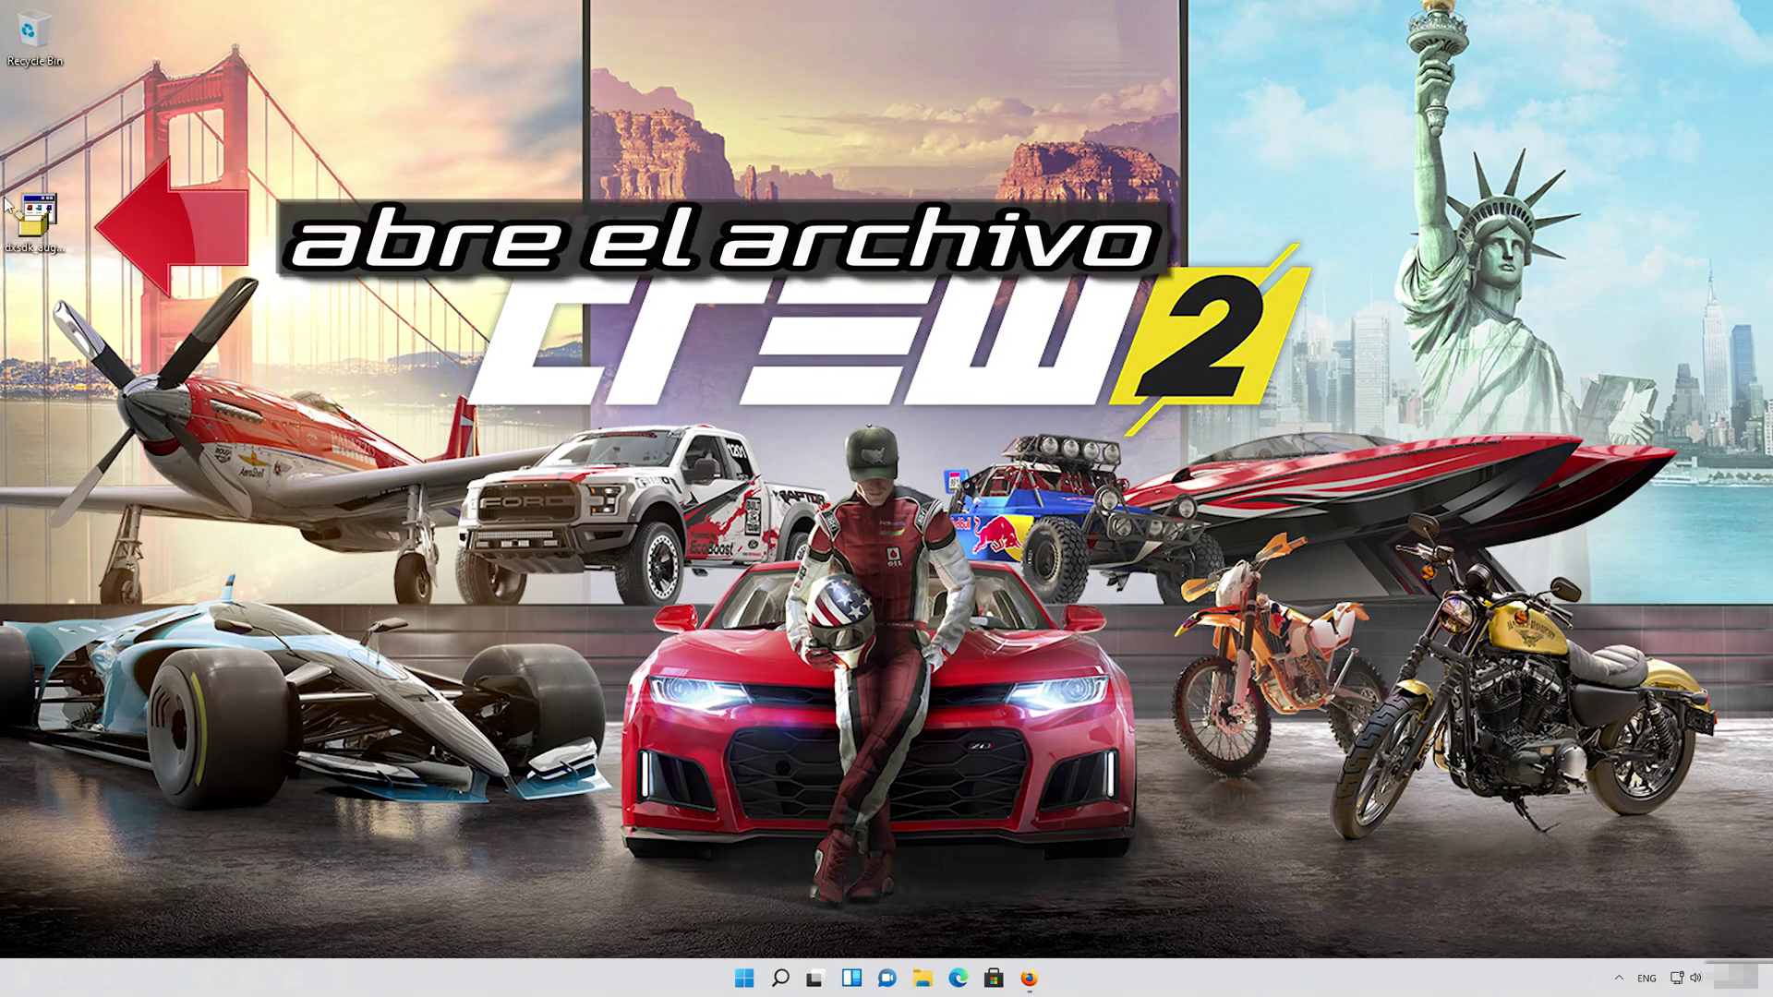
# Run the downloaded dxsdk_aug2006 file, accept its license agreement and unzip all files to the preset temporary folder
pyautogui.doubleClick(43, 232)
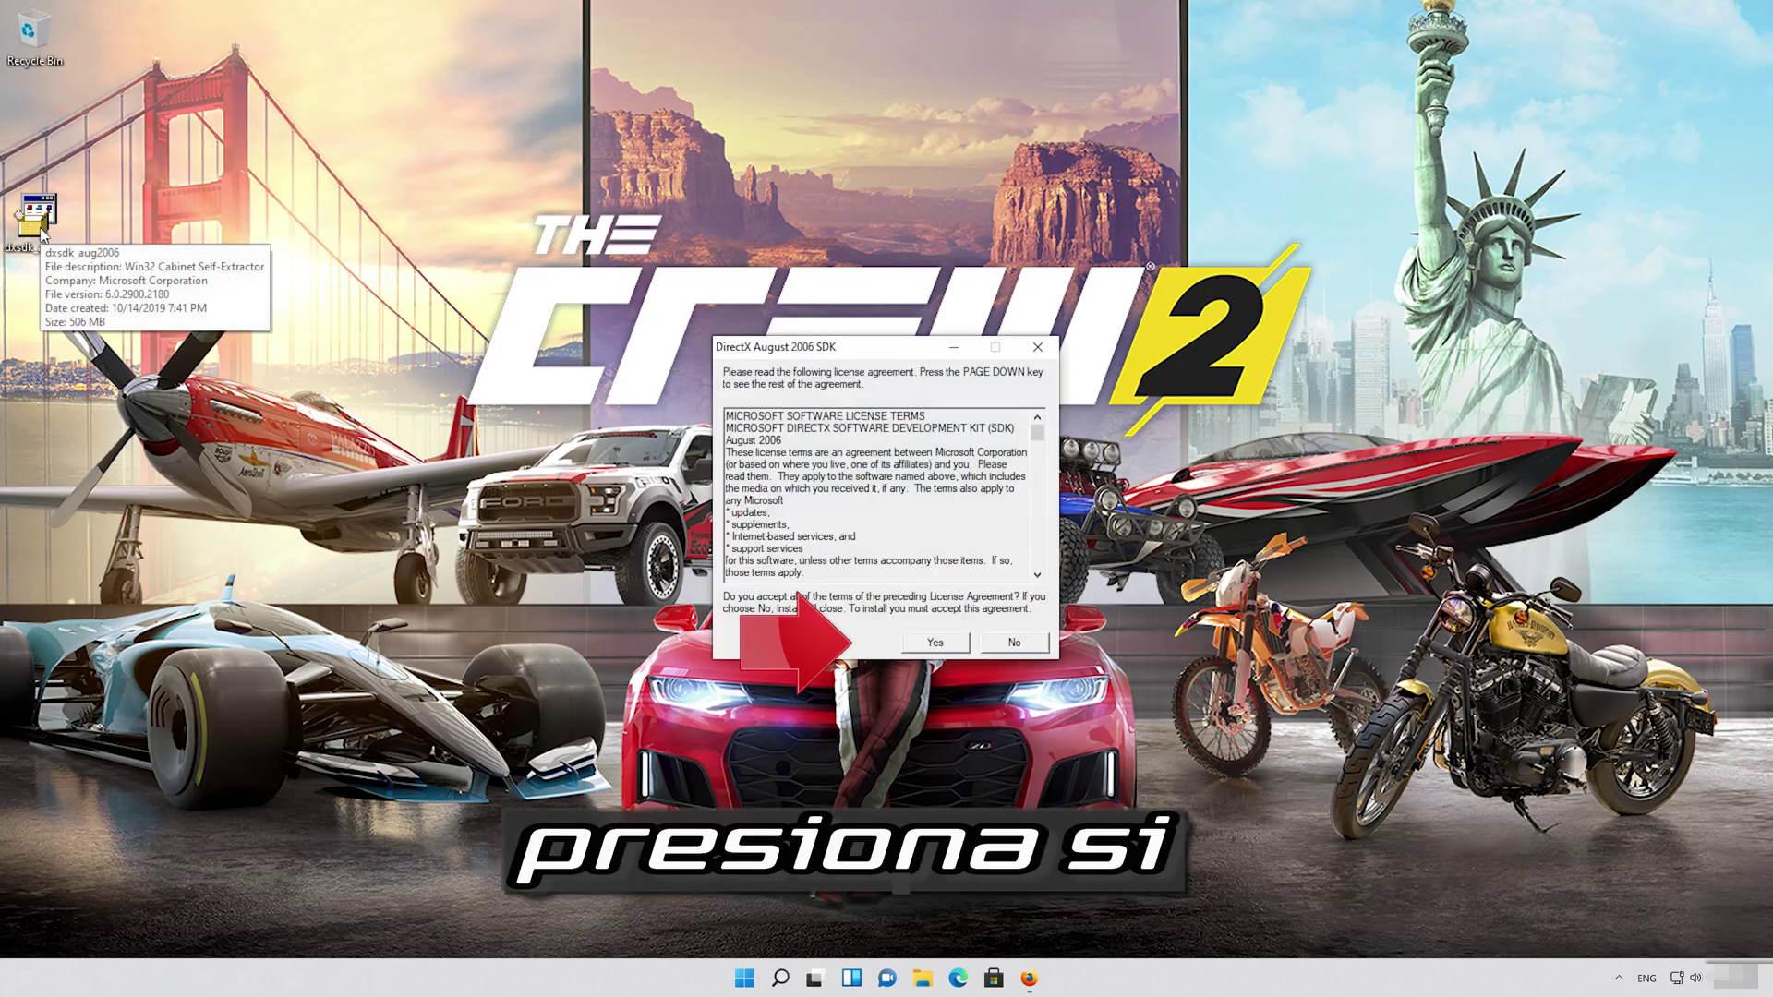
pyautogui.click(934, 643)
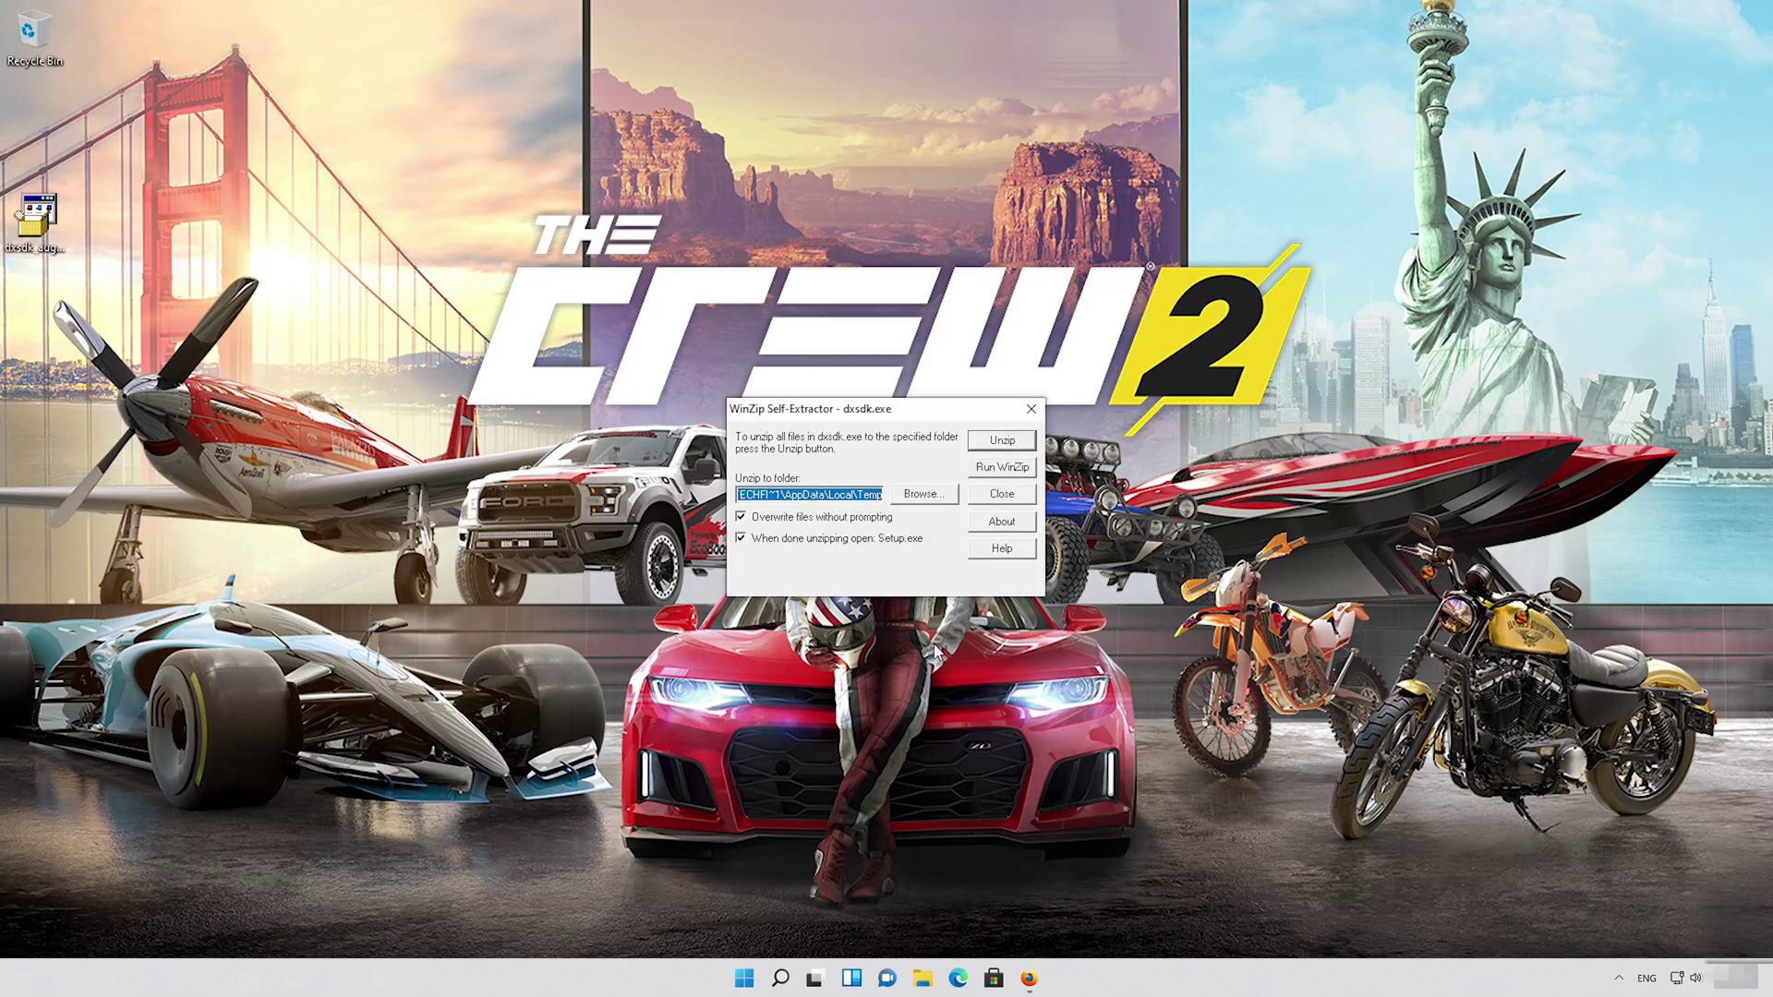
pyautogui.click(1005, 443)
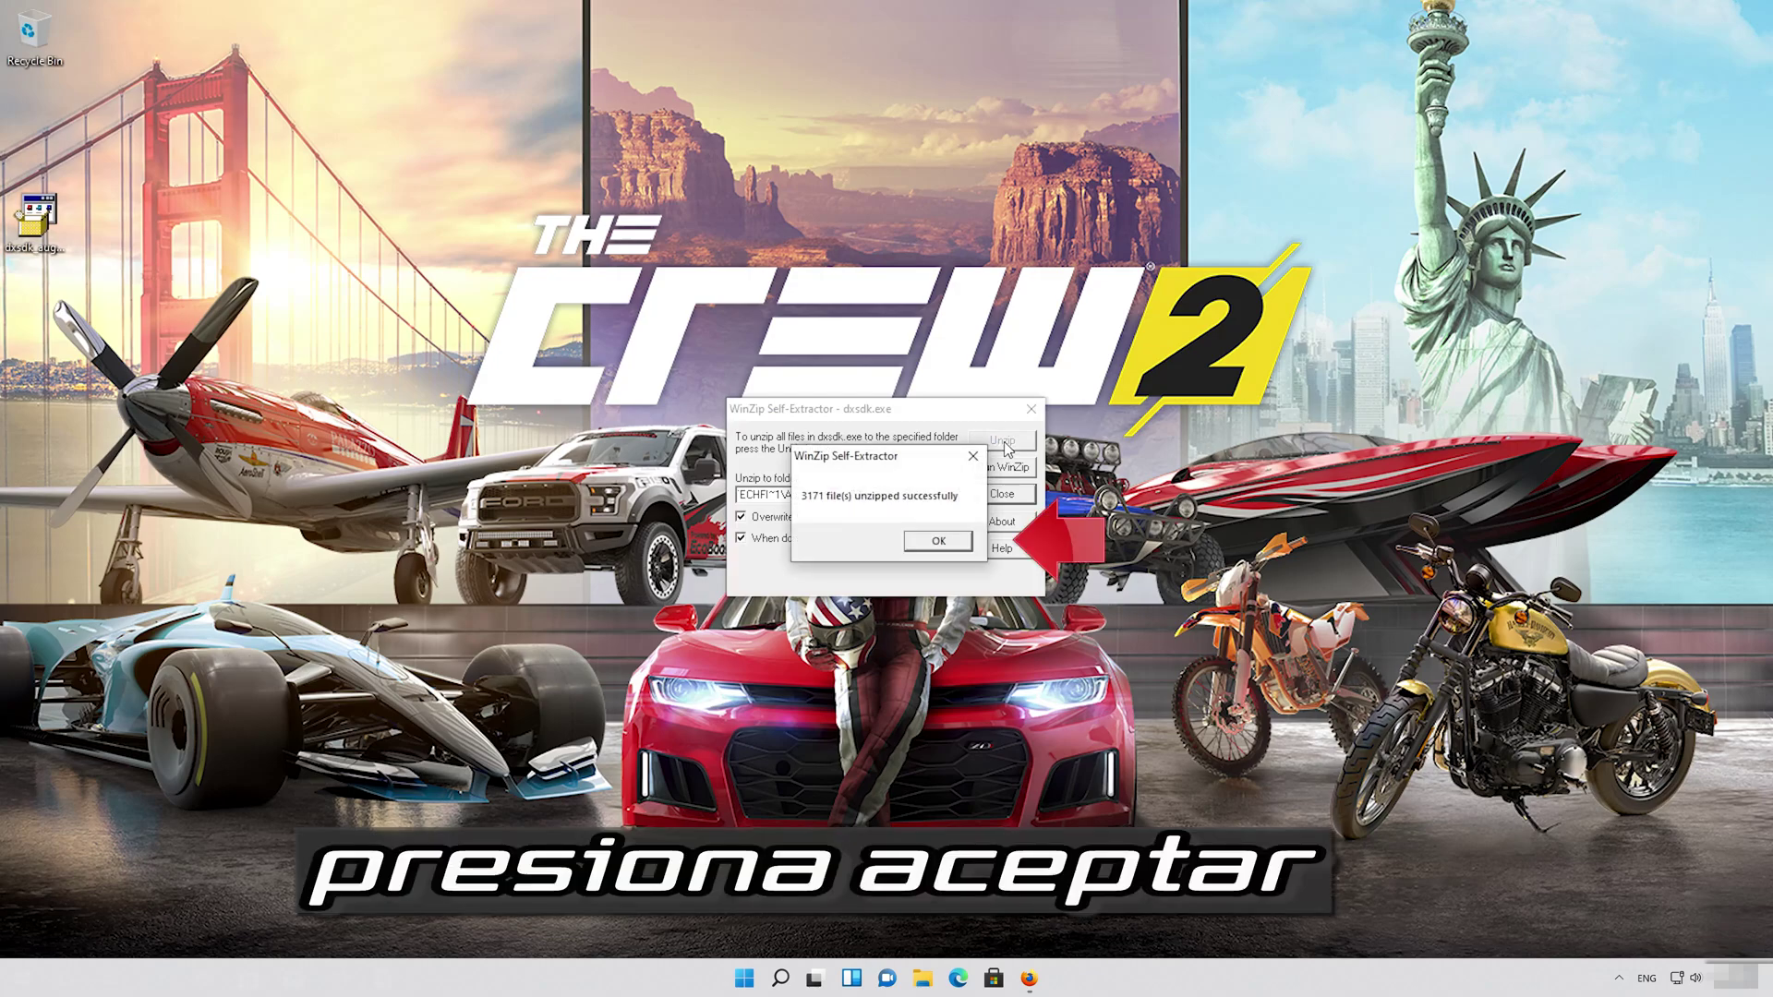
# Allow the DirectX SDK setup to make changes to the device and download and install .NET Framework 3.5
pyautogui.click(949, 551)
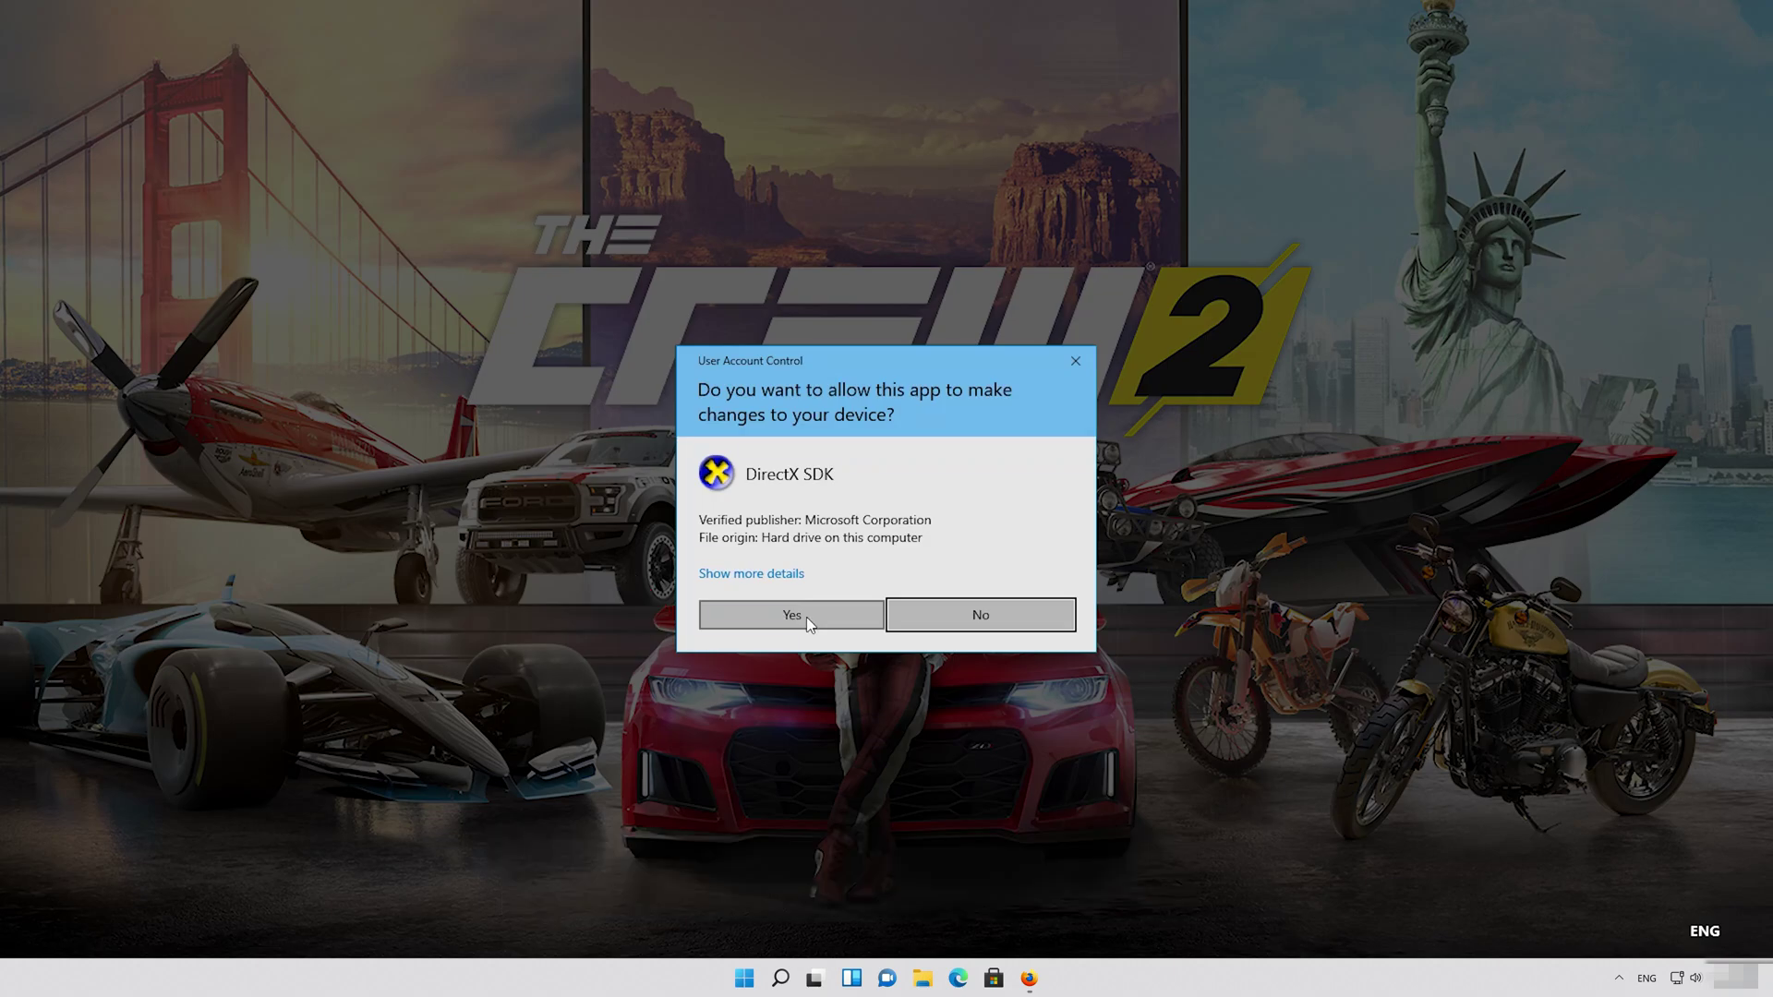
pyautogui.click(806, 617)
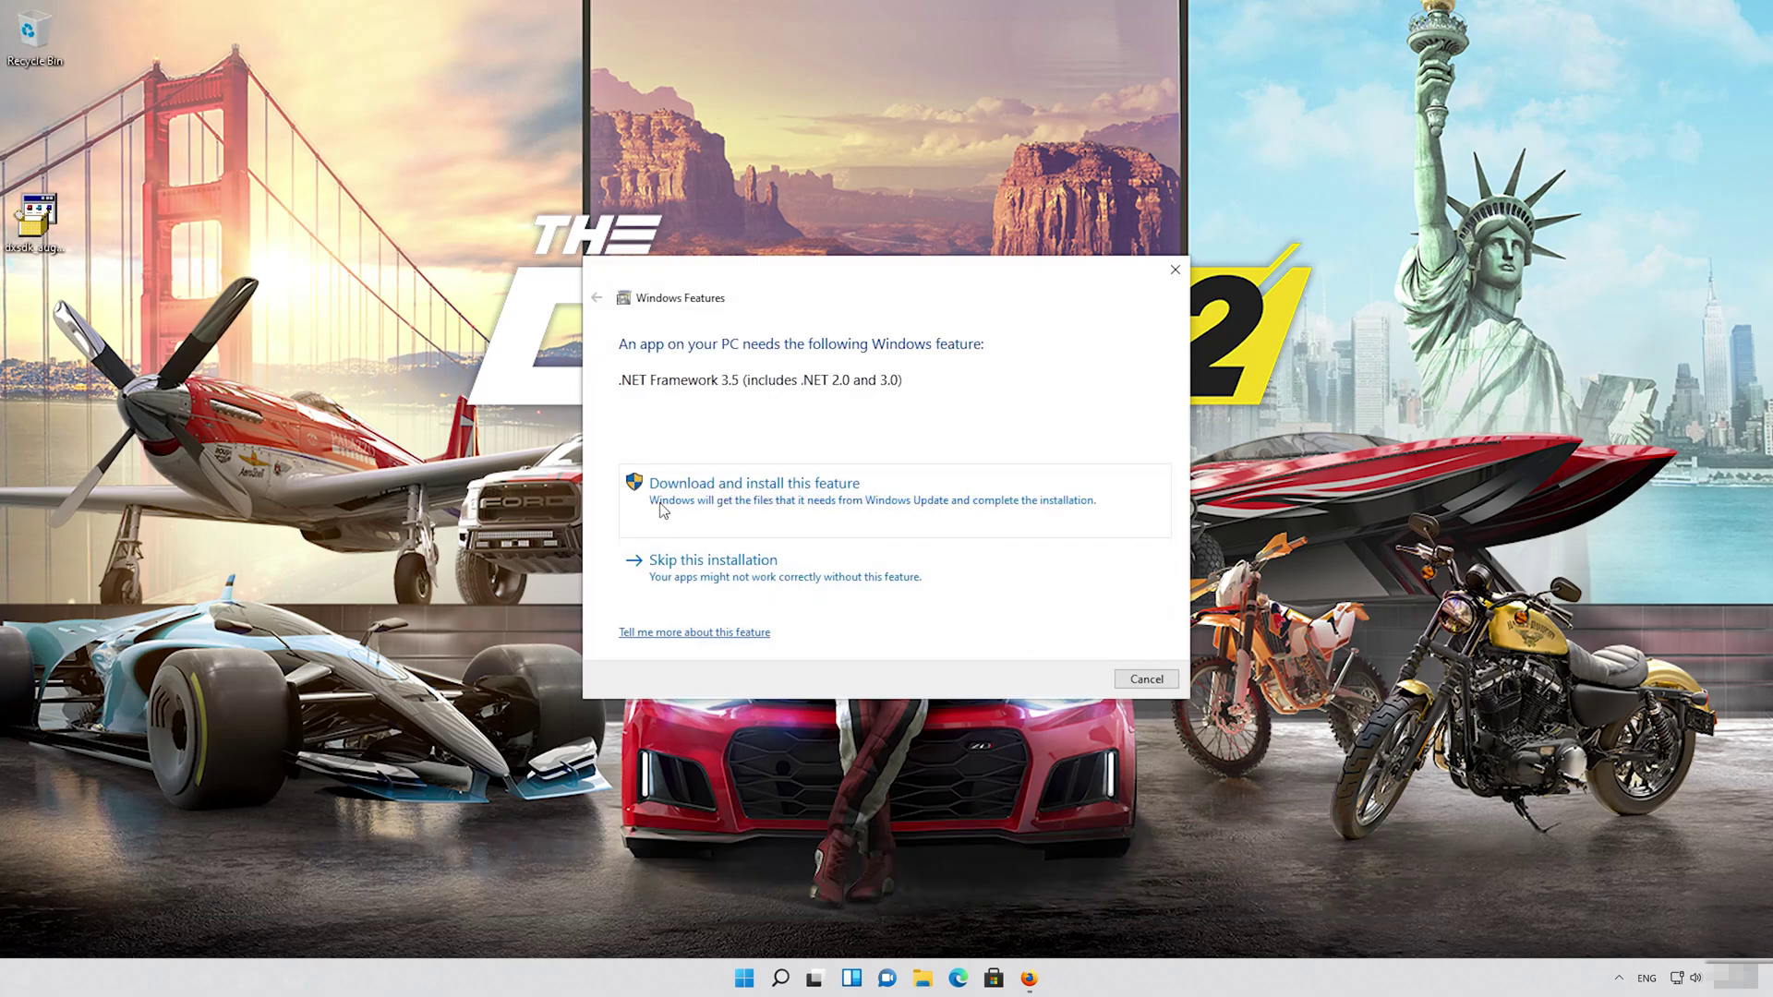
pyautogui.click(663, 511)
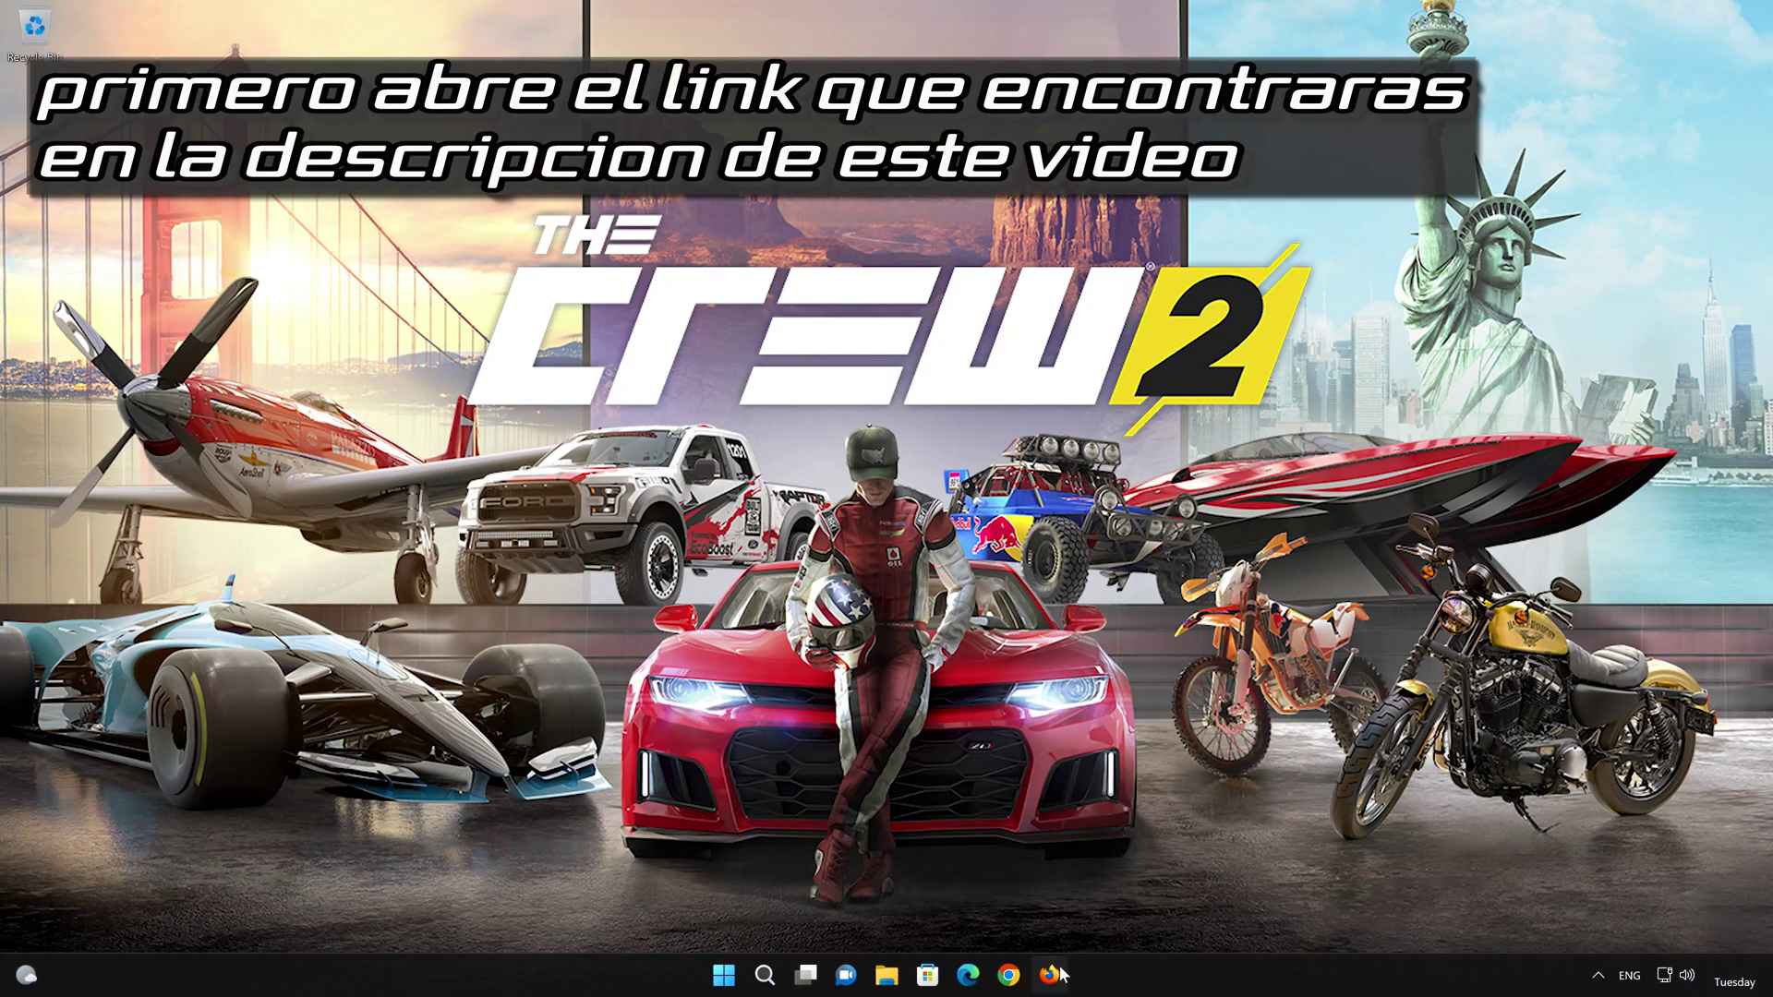
# Open the copied Windows 11 download link in Firefox, download the tool for creating Windows 11 installation media, and close the browser
pyautogui.click(1053, 974)
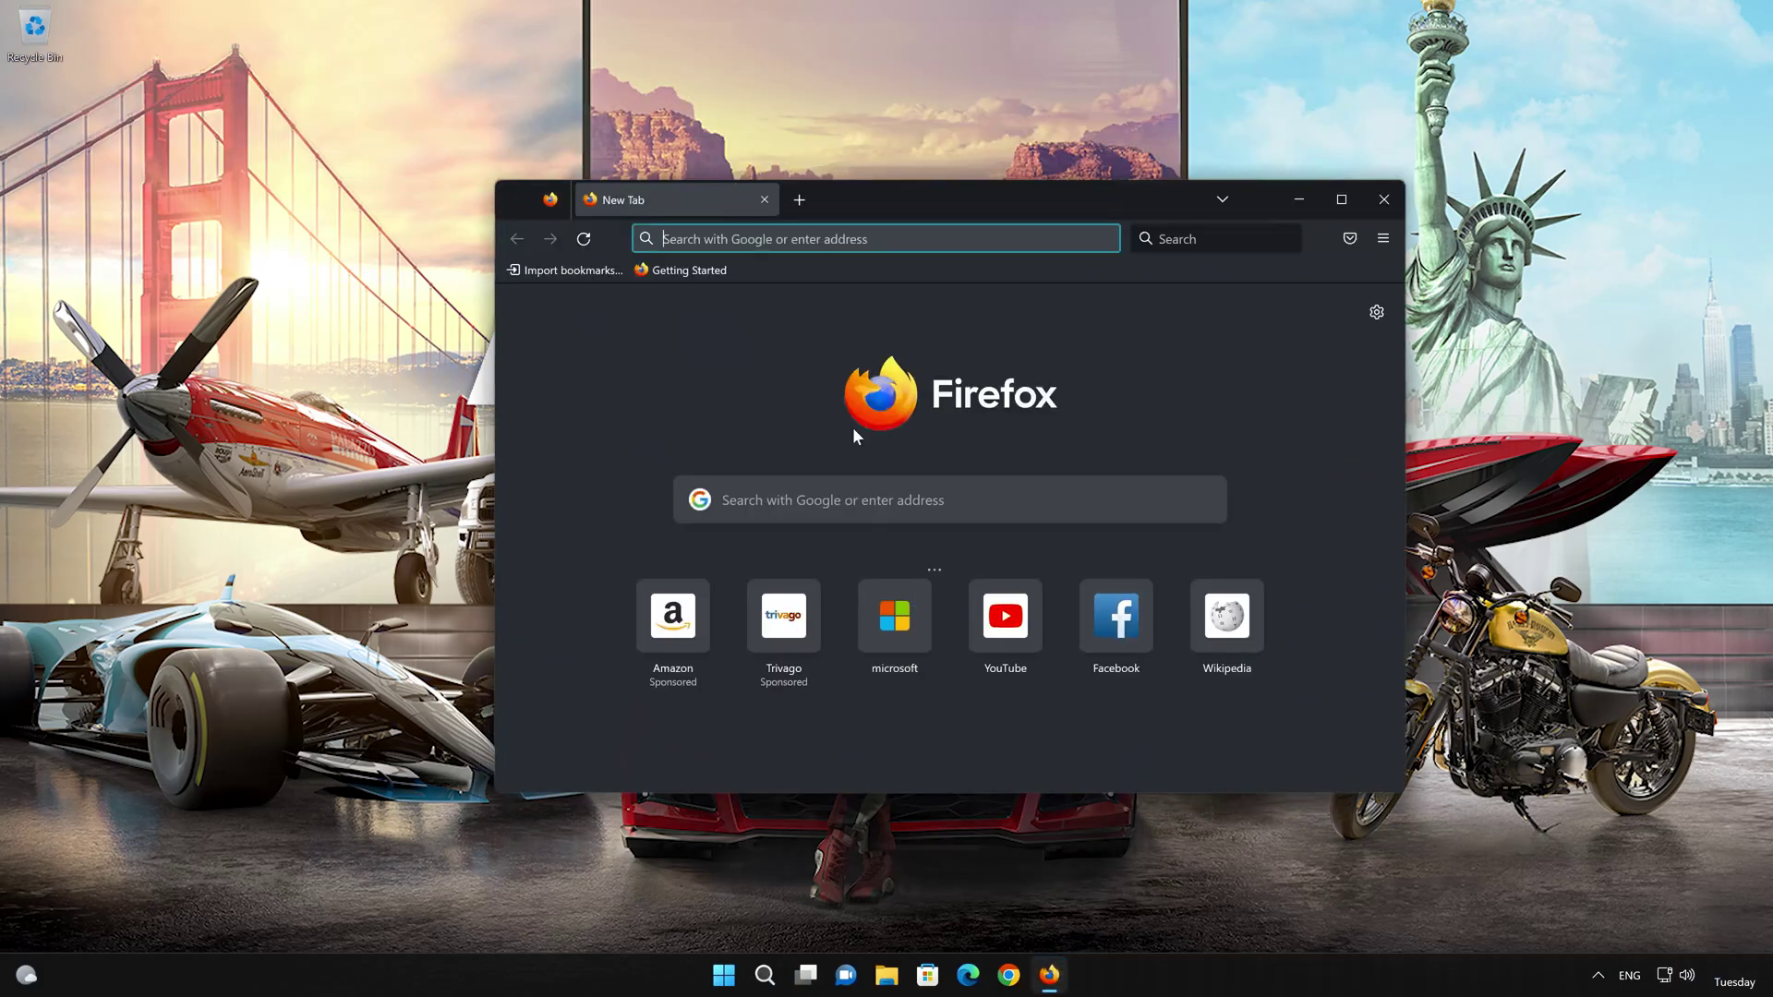
pyautogui.rightClick(828, 238)
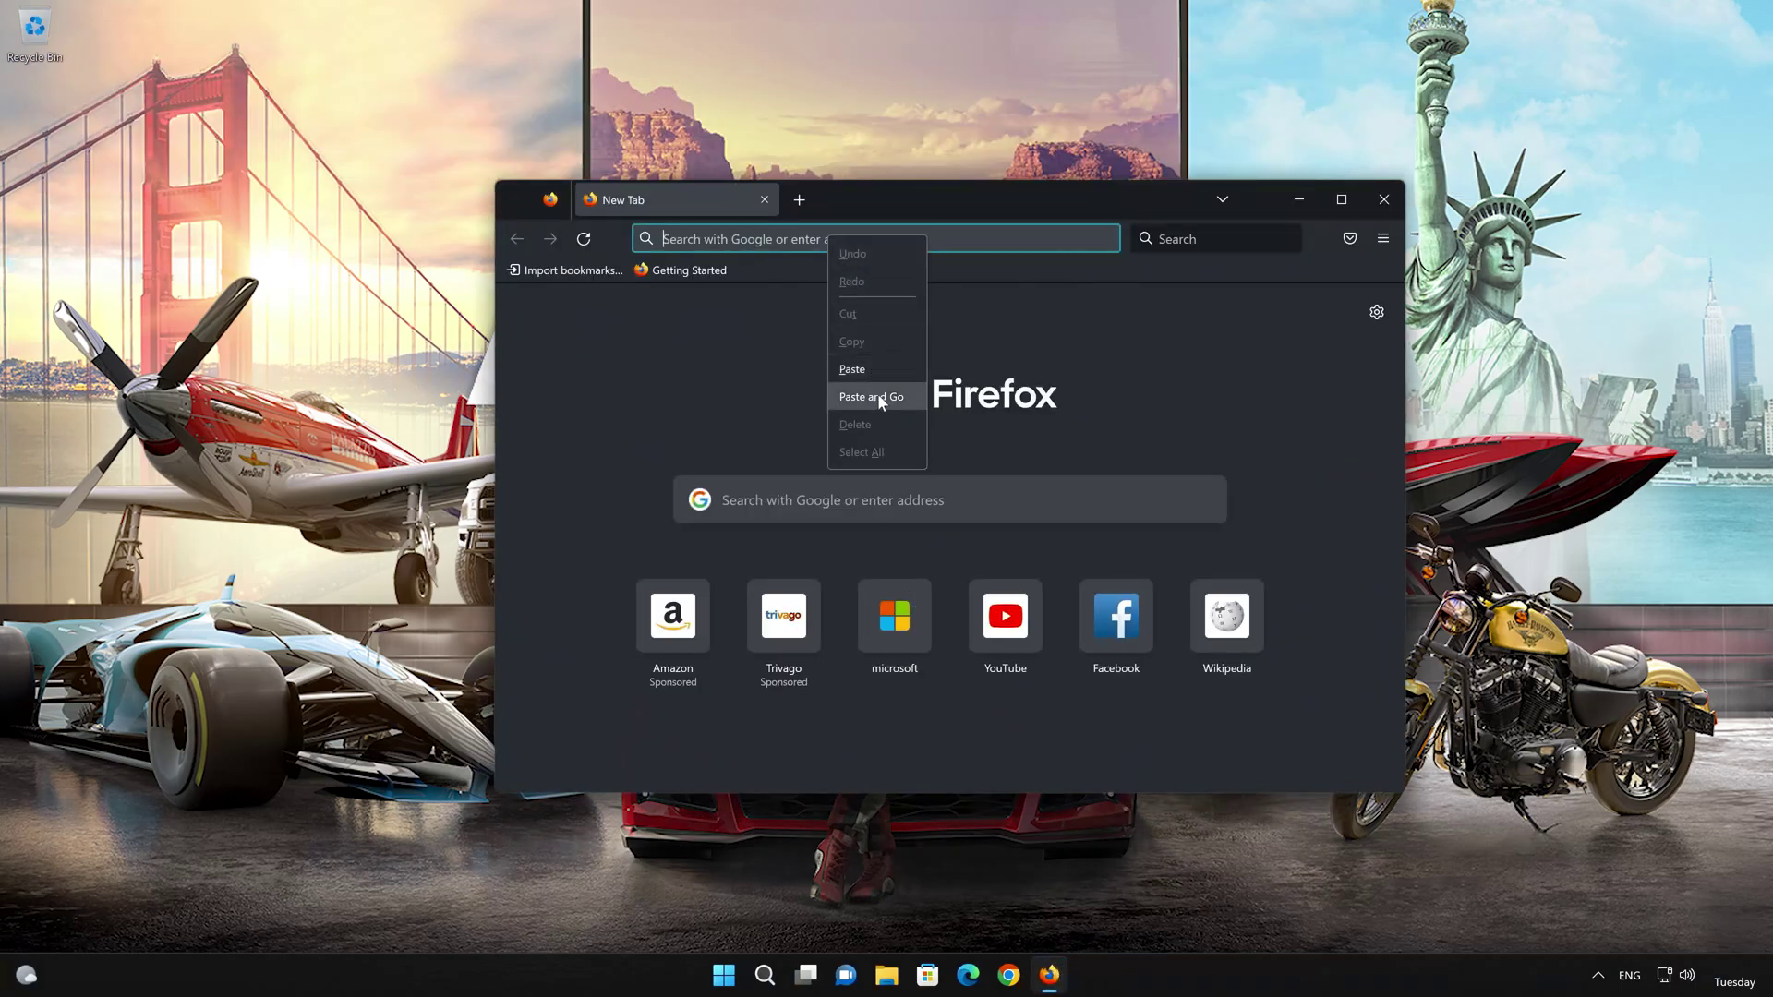
pyautogui.click(879, 397)
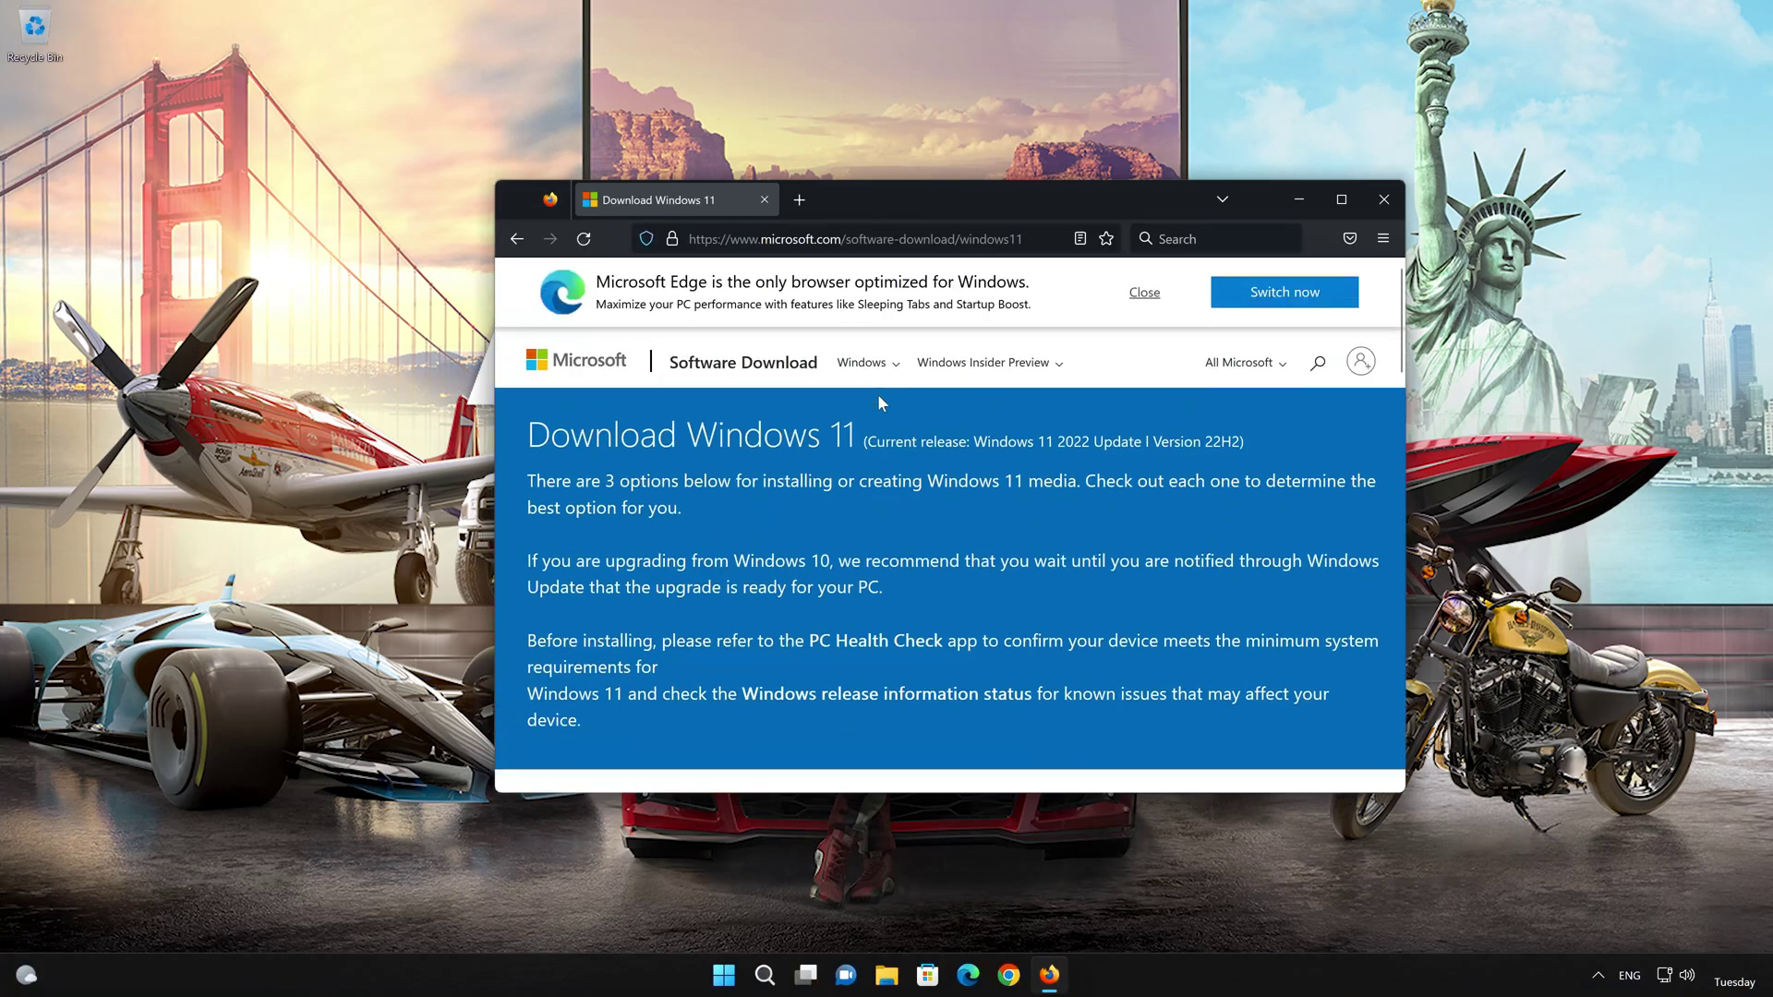
pyautogui.scroll(-5, 878, 397)
pyautogui.scroll(-2, 882, 434)
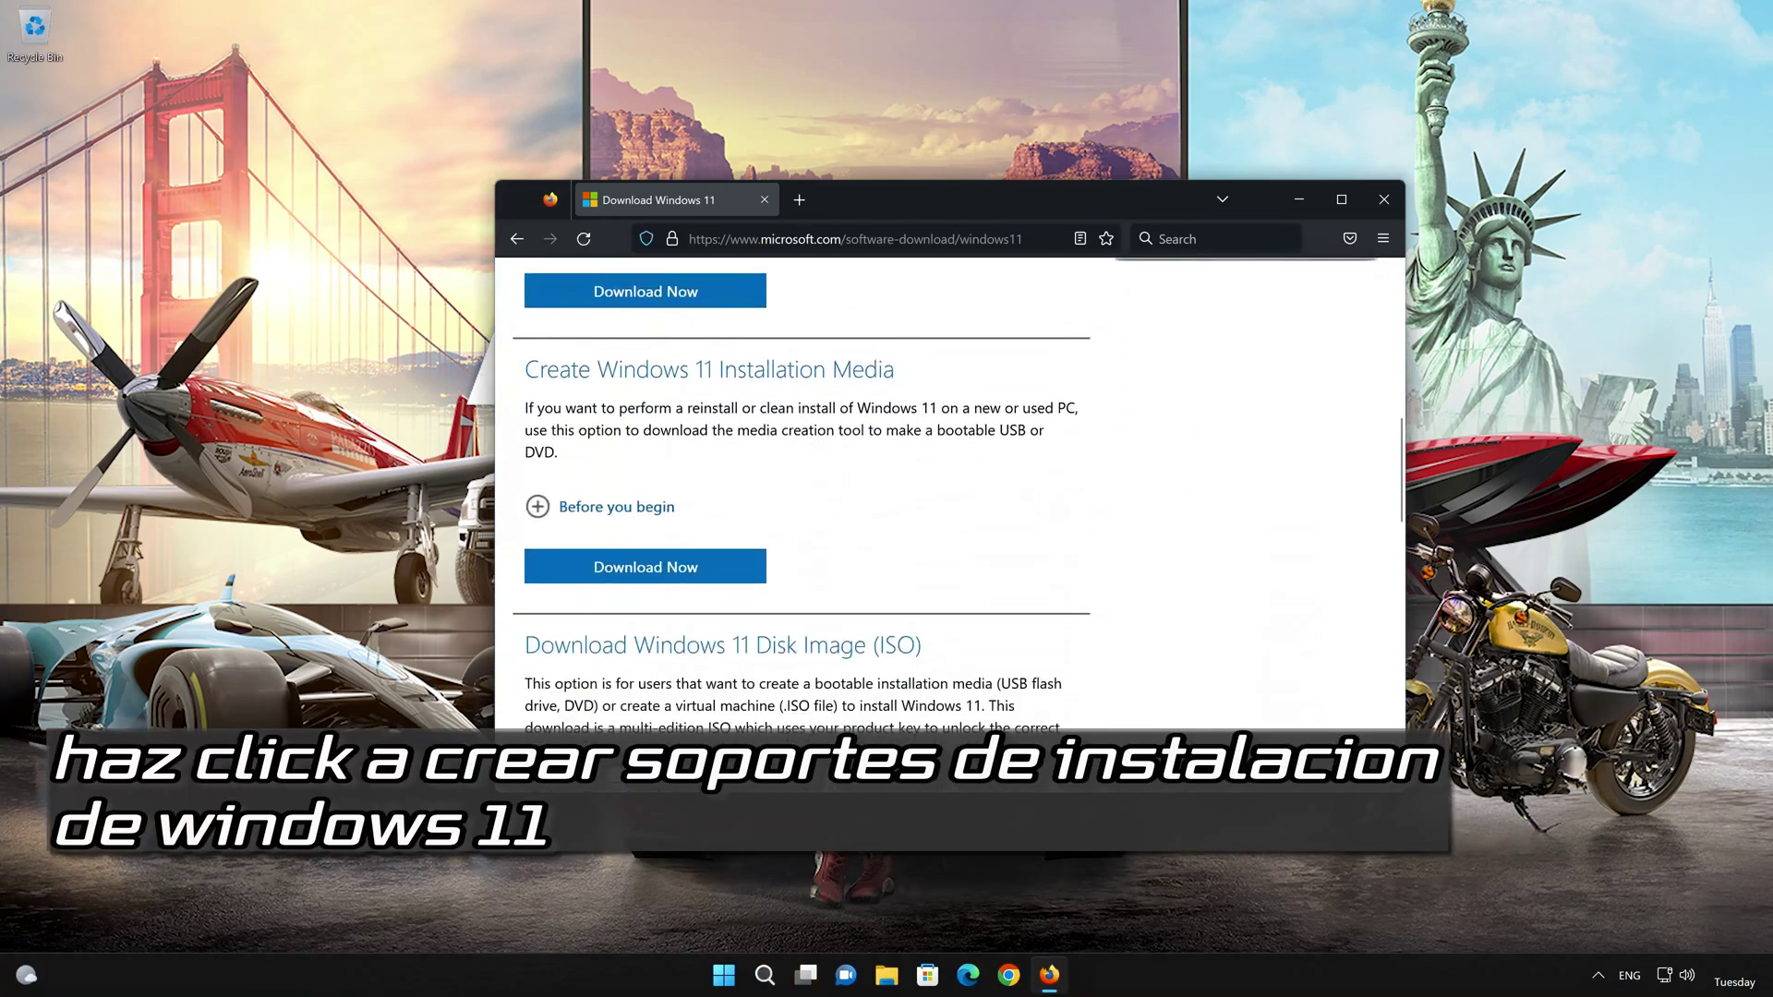
pyautogui.click(679, 572)
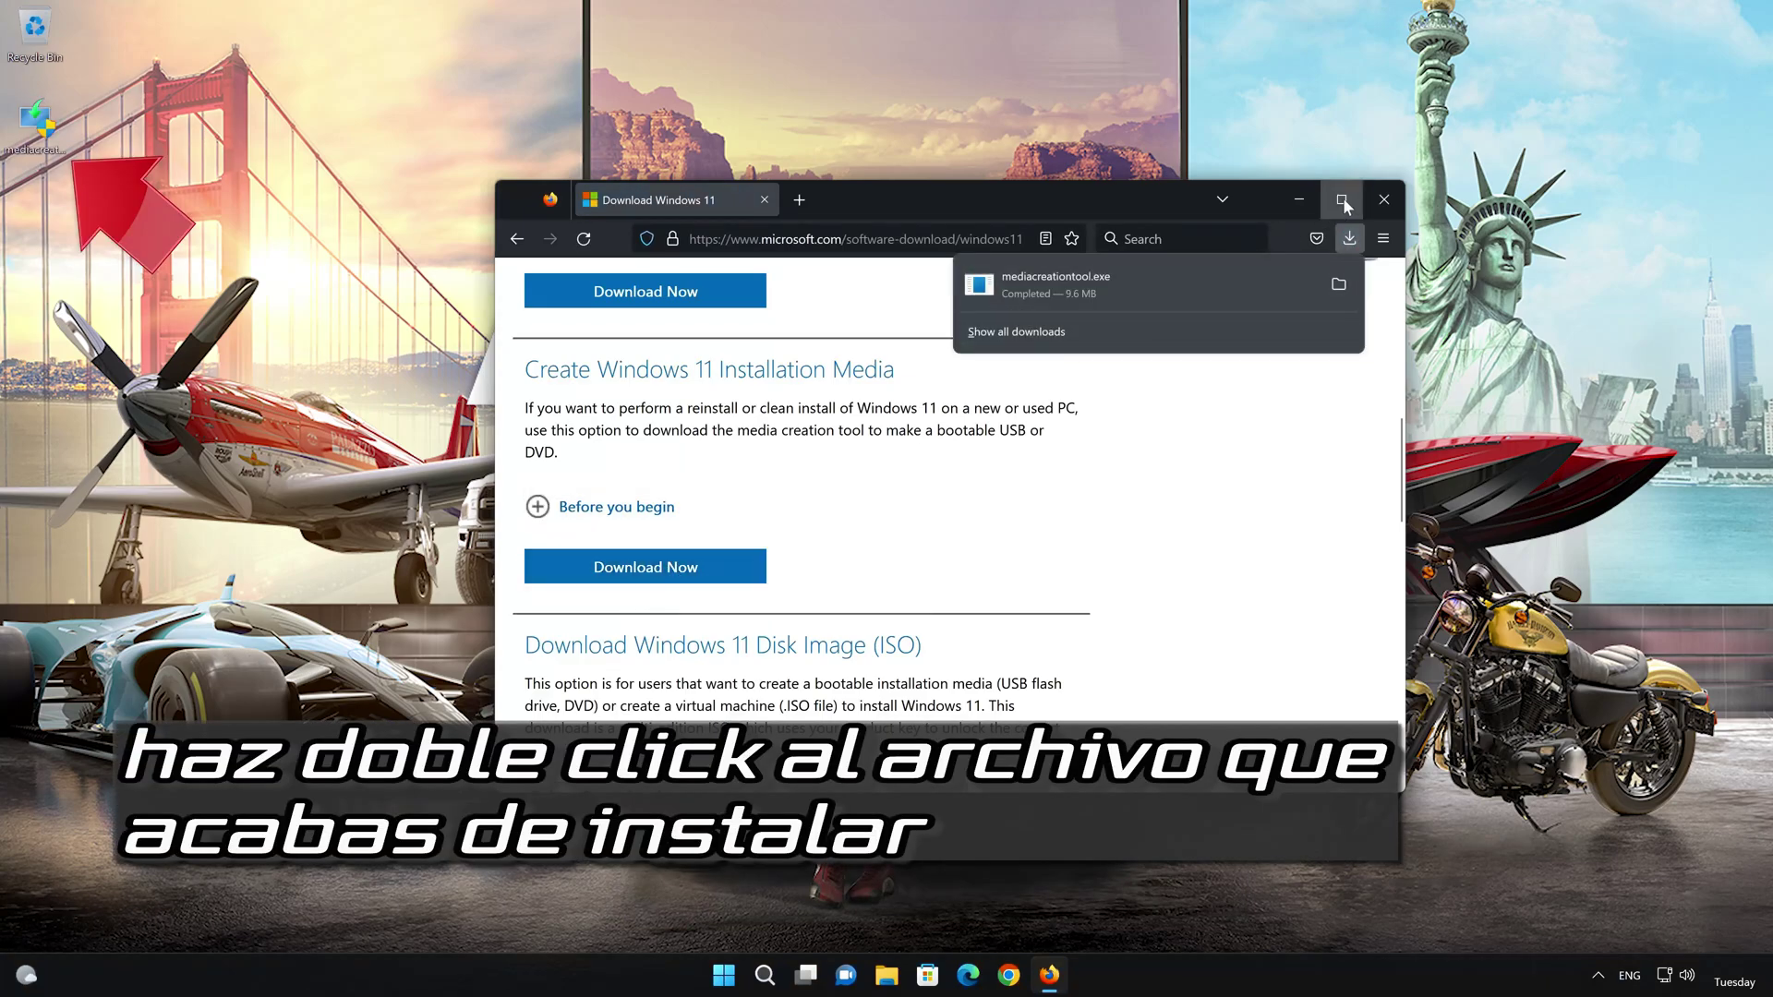
pyautogui.click(1375, 197)
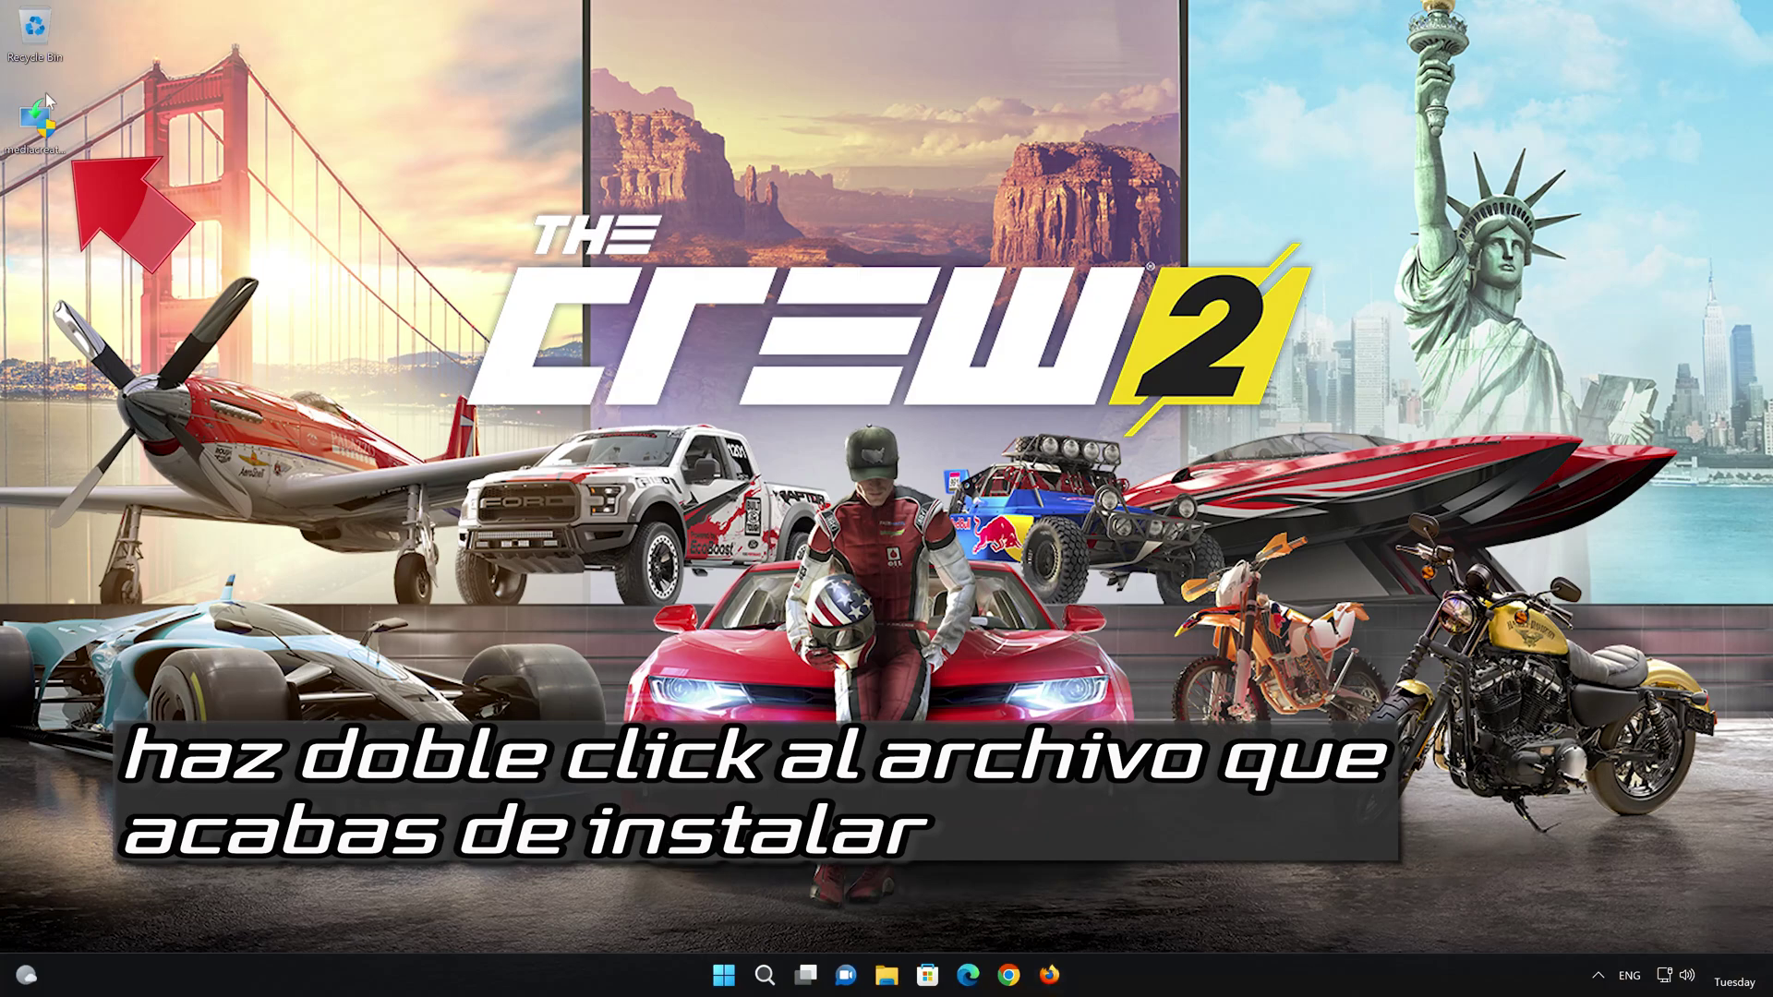
# Run mediacreationtool.exe with permission to make changes, accept the license terms and keep the recommended language and edition
pyautogui.doubleClick(37, 148)
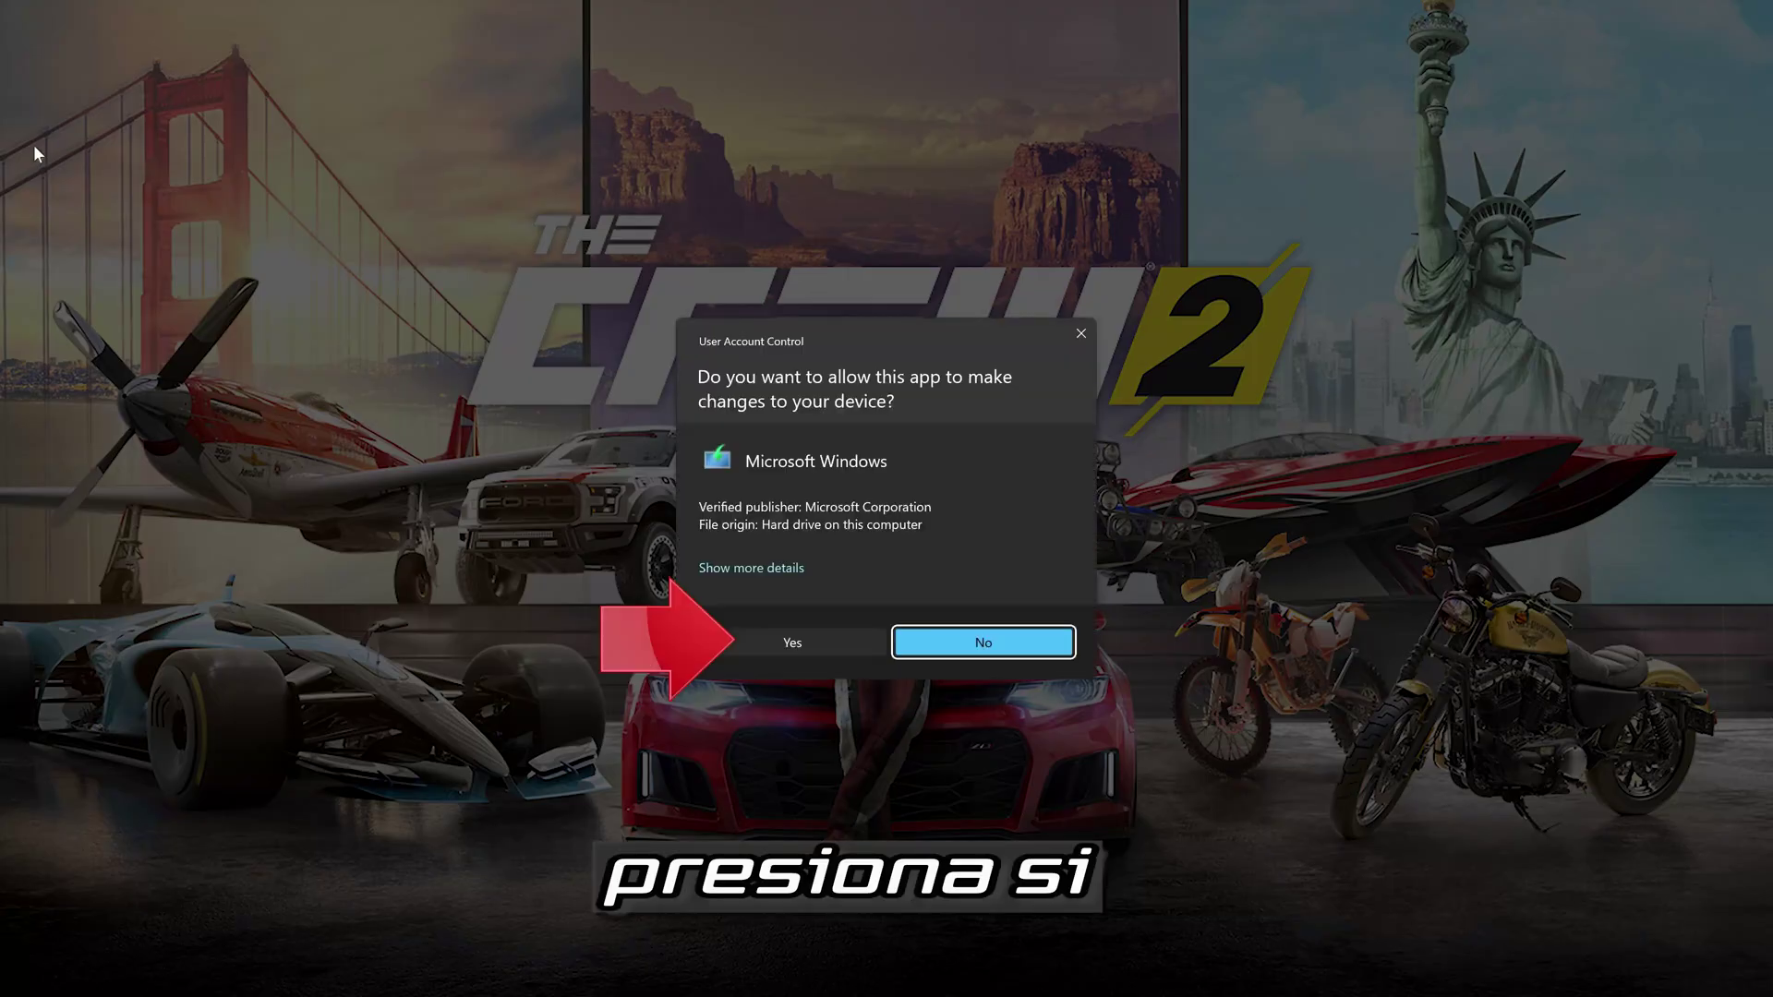
pyautogui.click(785, 647)
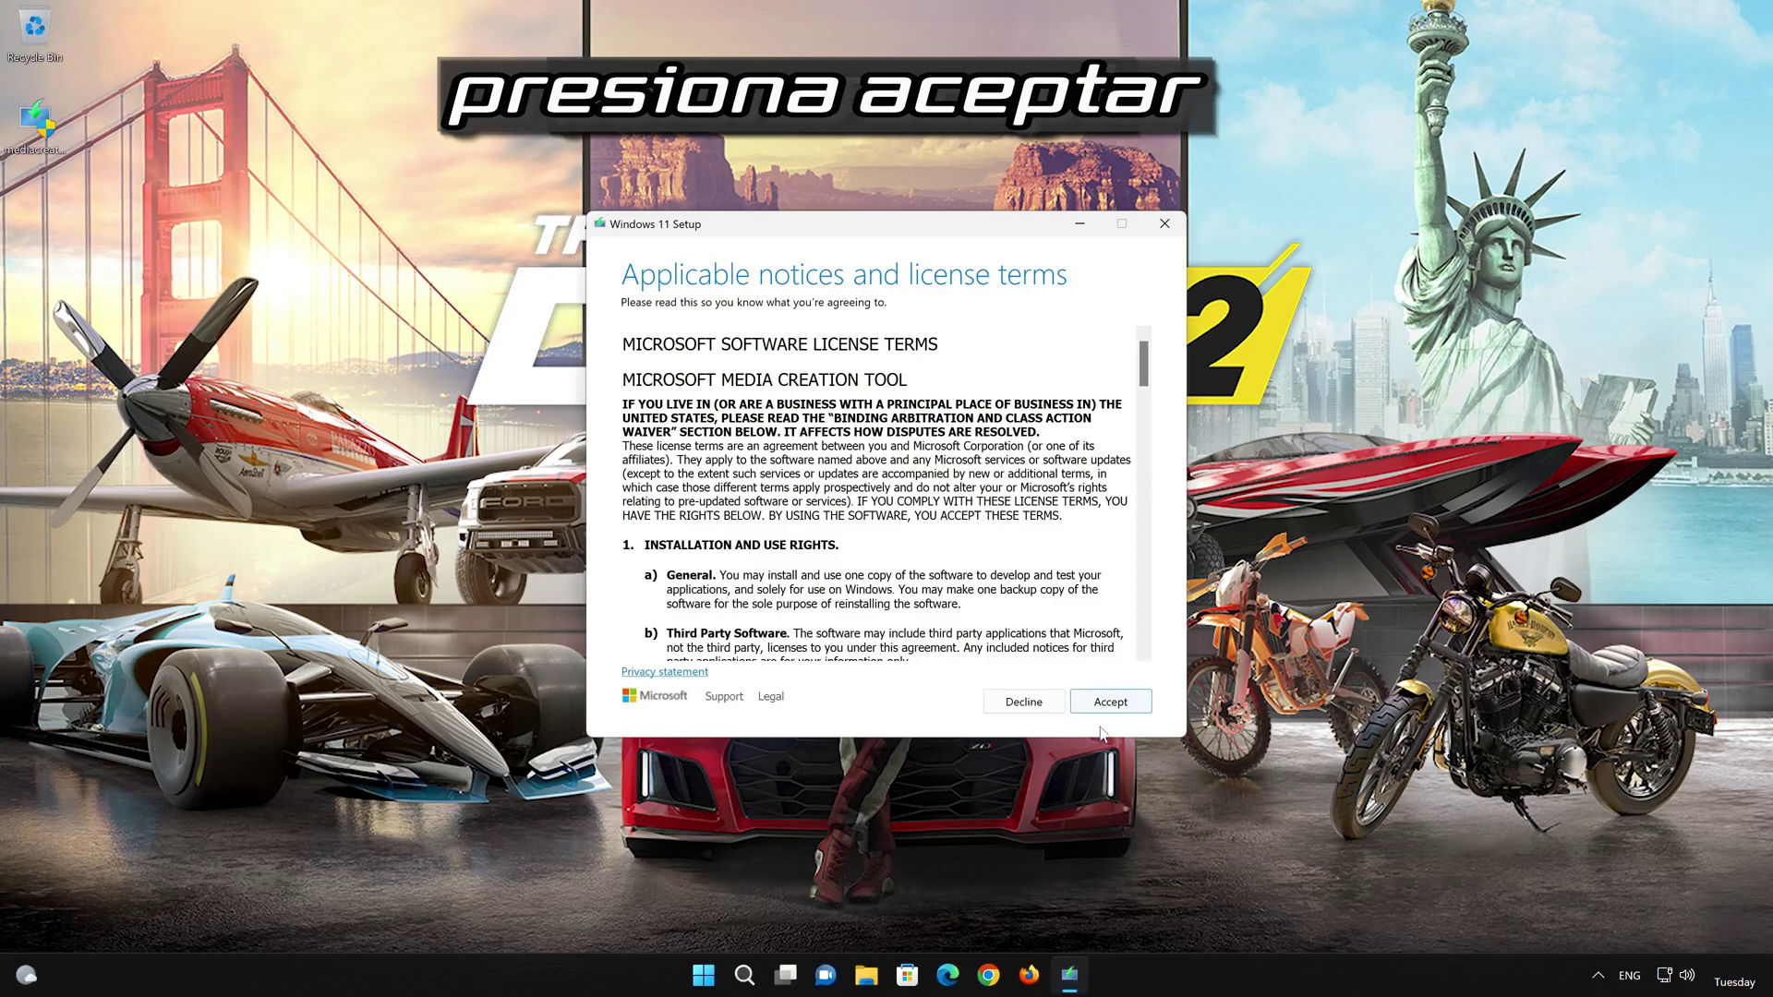
pyautogui.click(1111, 704)
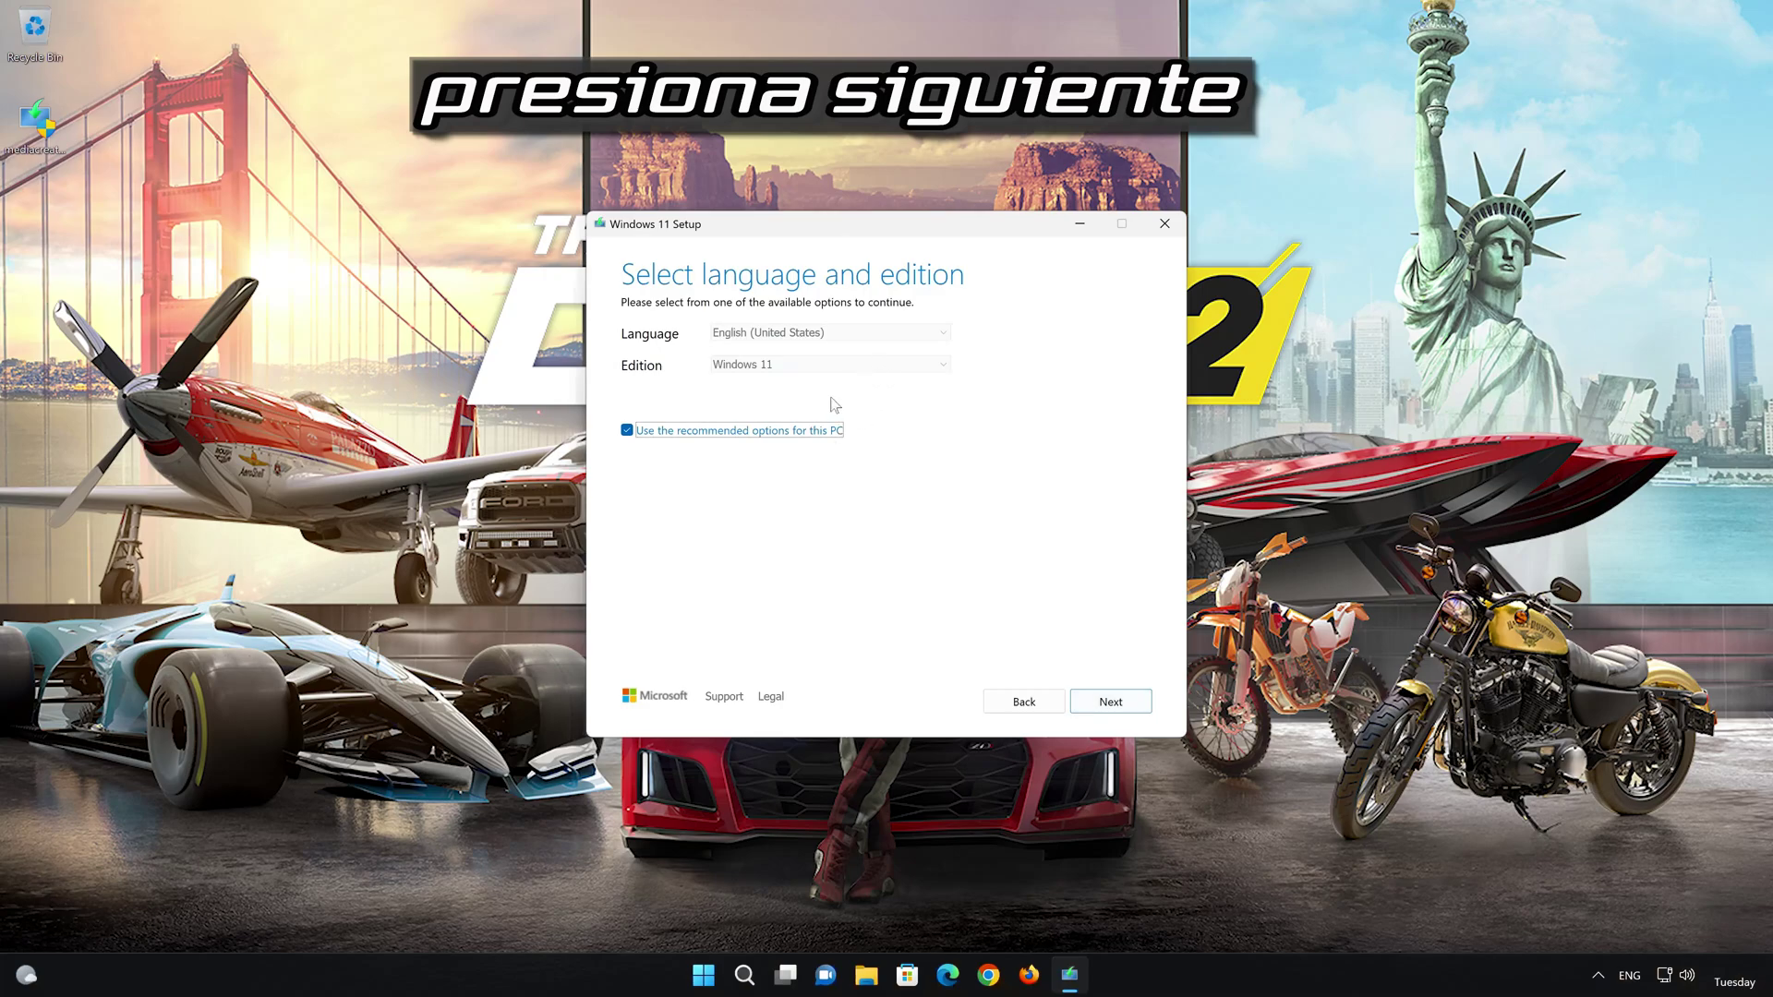
pyautogui.click(1132, 712)
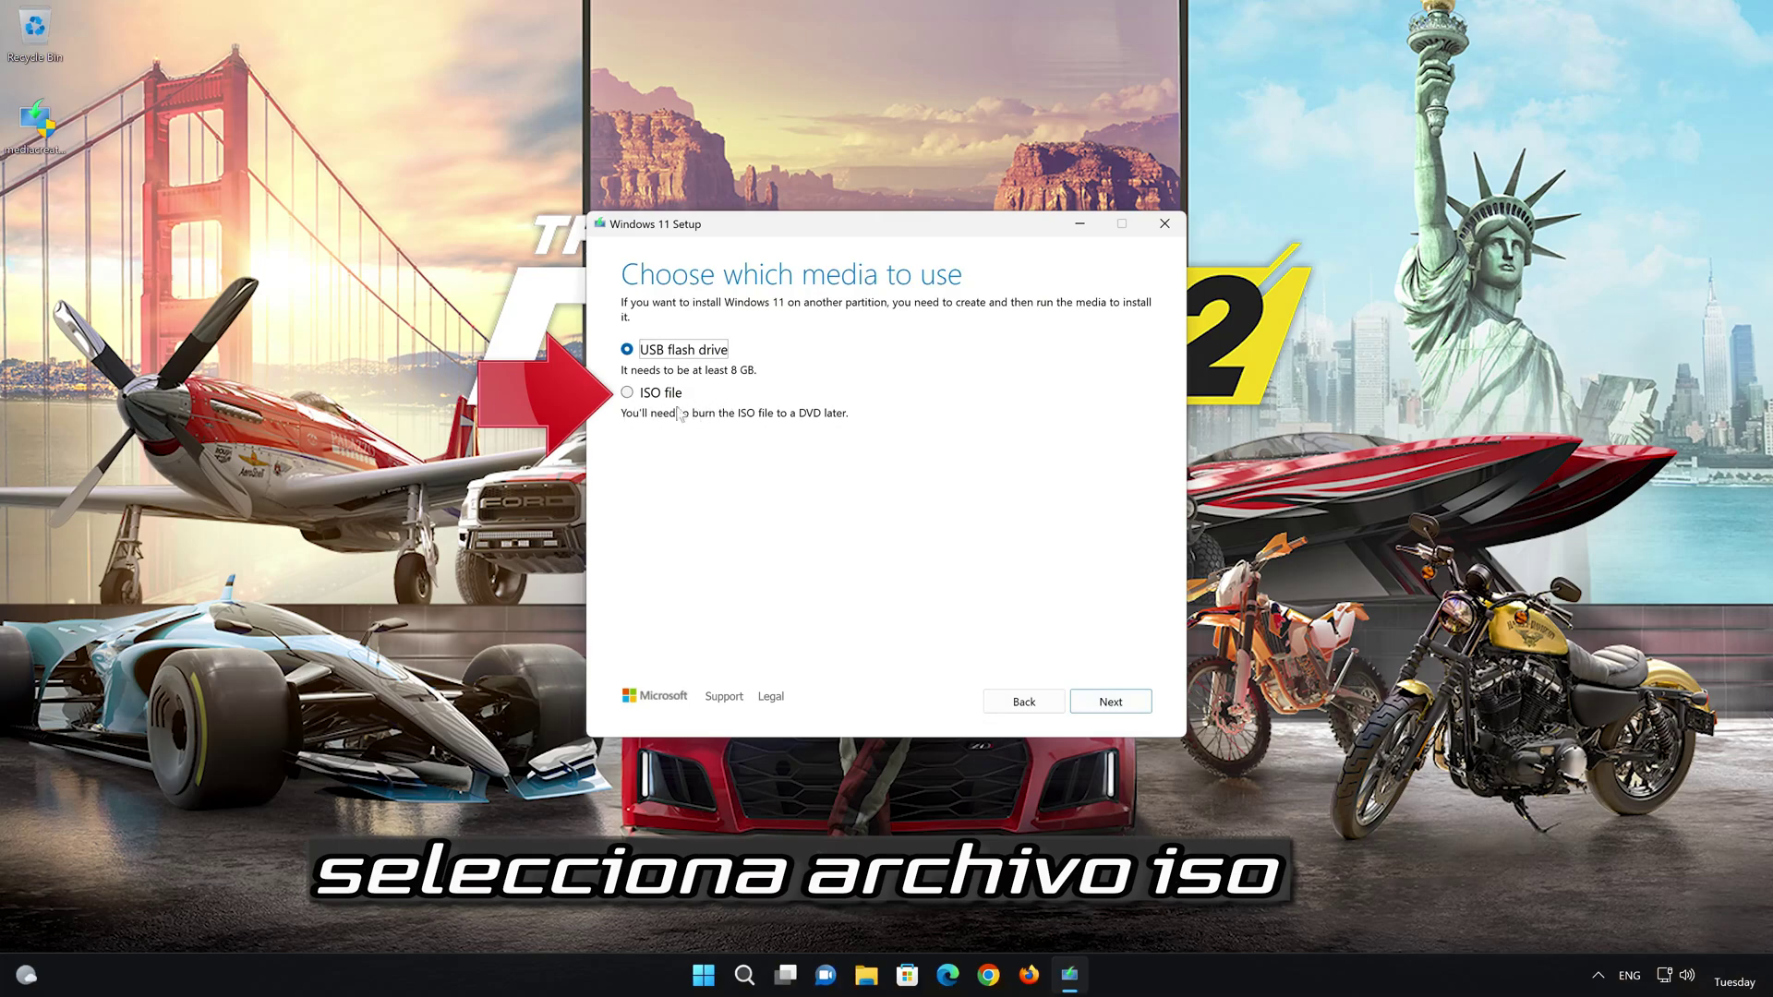
# Create the media as an ISO file saved to the Desktop as "Windows 11" and finish the media creation tool
pyautogui.click(628, 394)
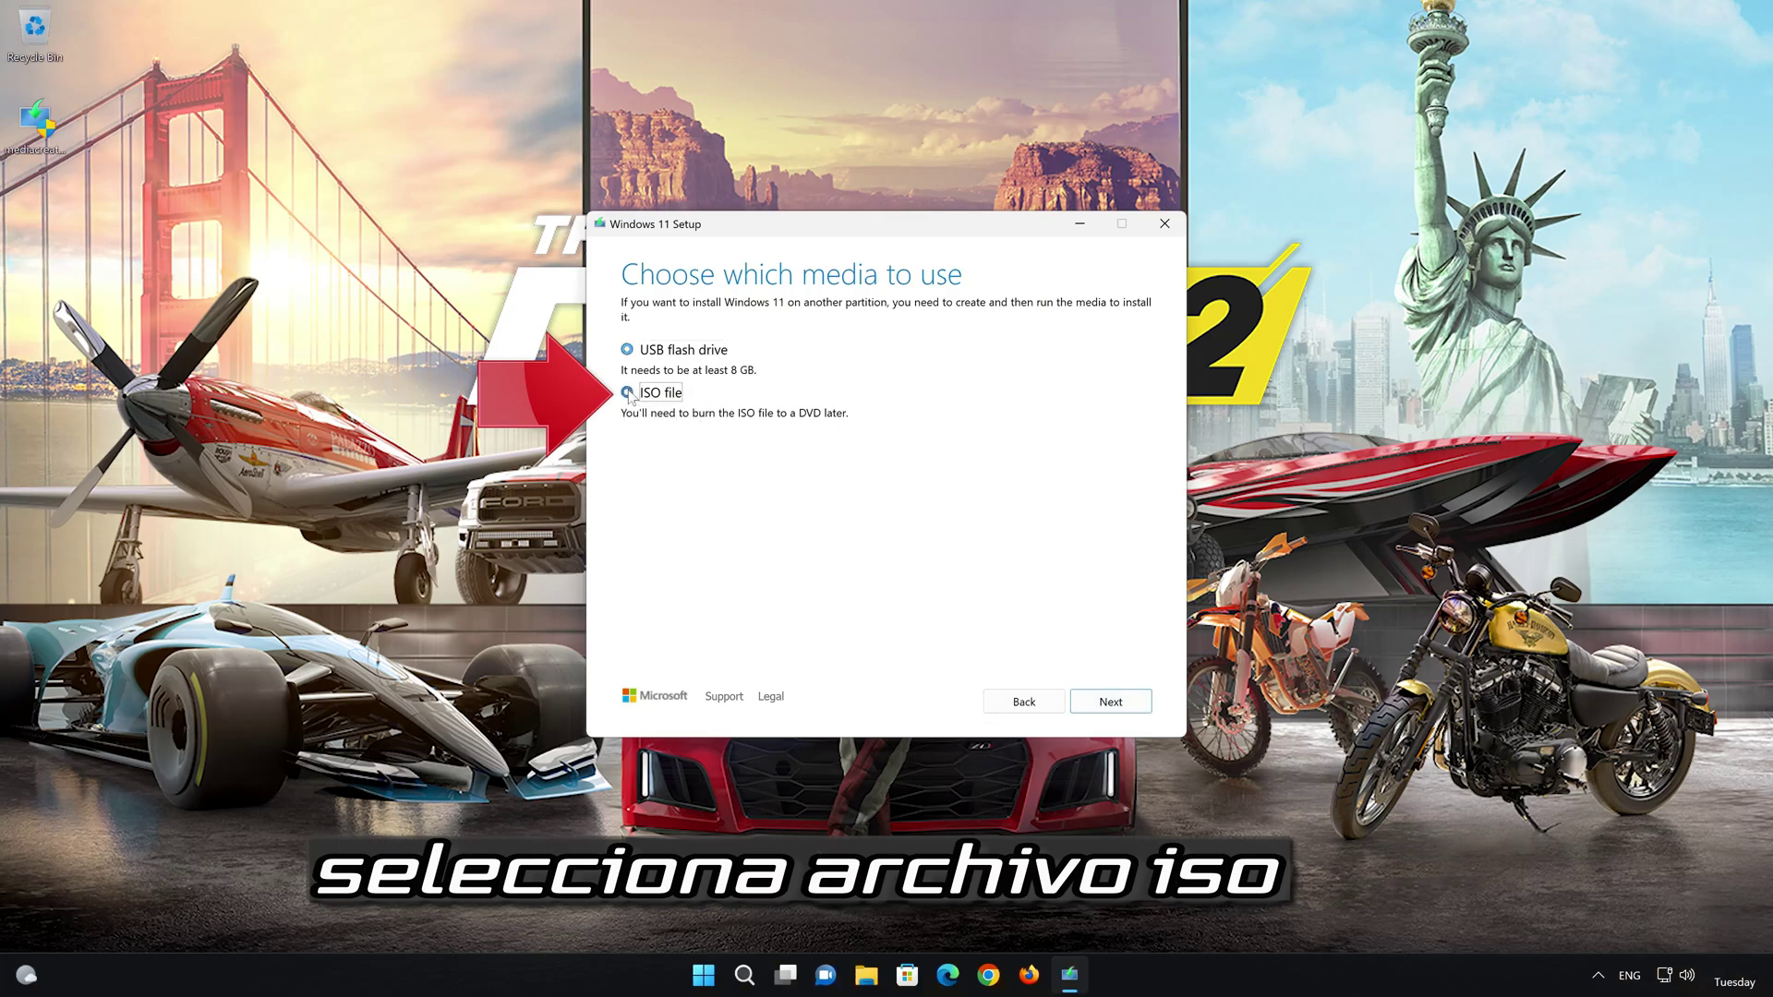
pyautogui.click(1112, 703)
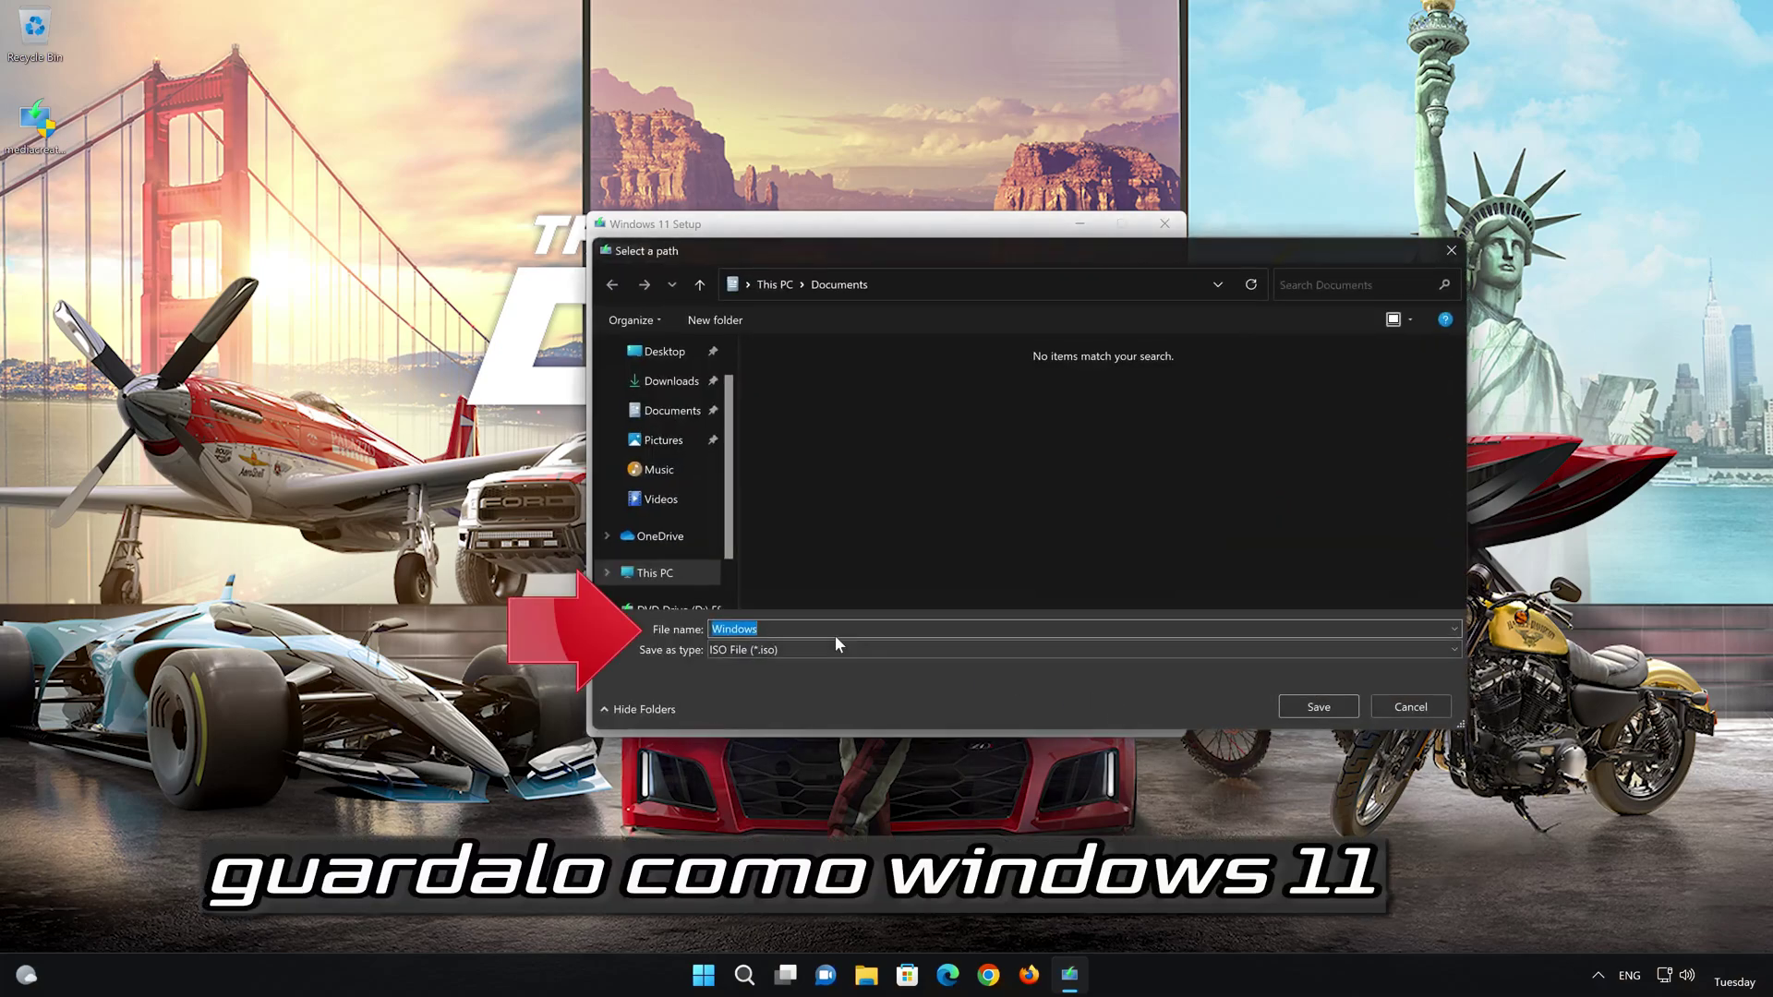
pyautogui.click(835, 632)
pyautogui.click(662, 352)
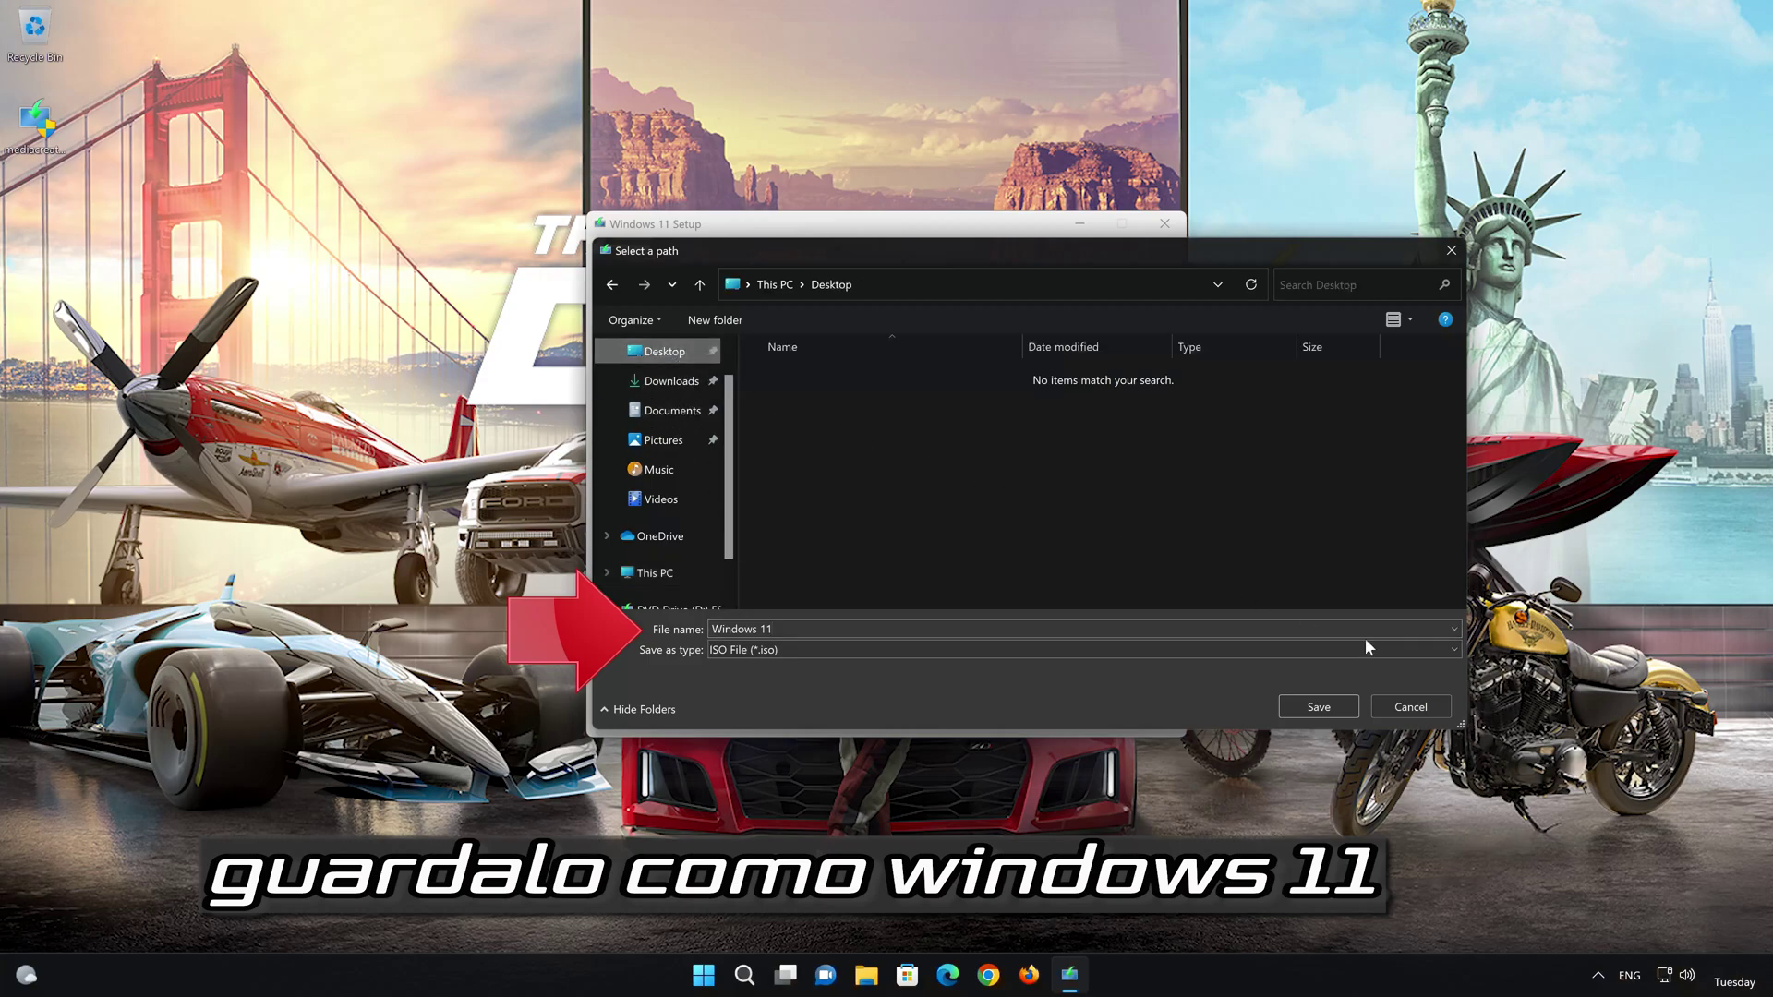
pyautogui.click(1333, 703)
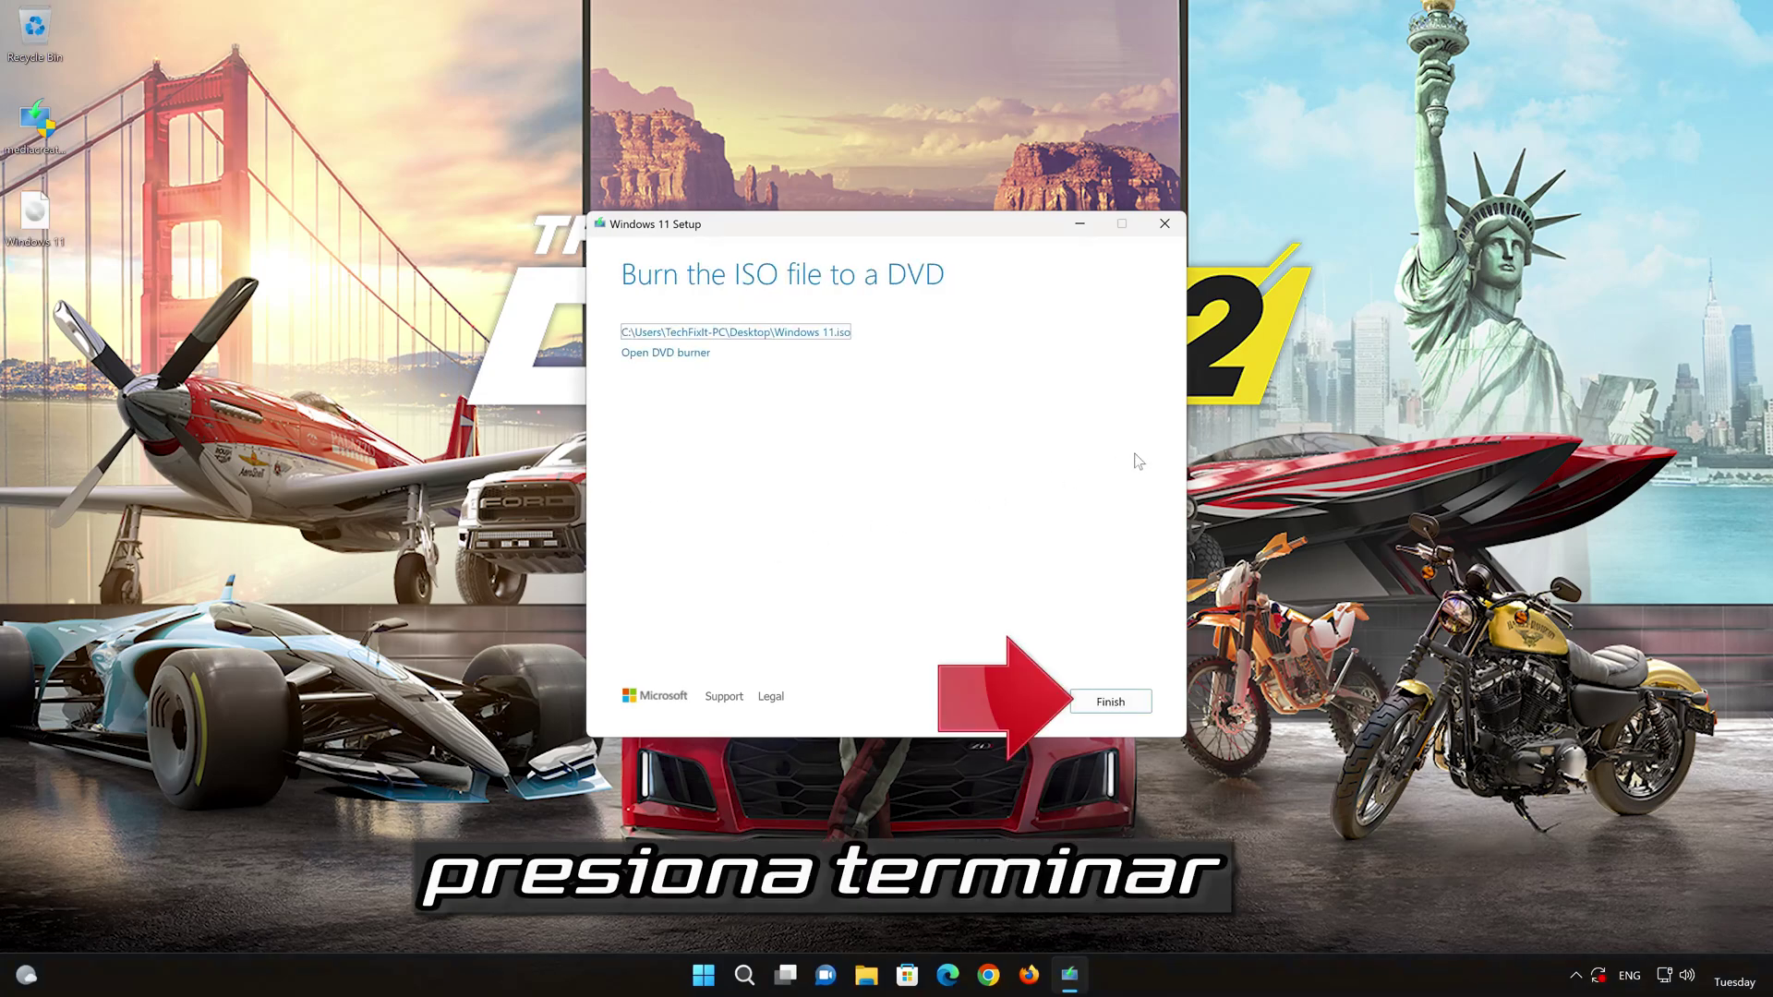
pyautogui.click(1099, 704)
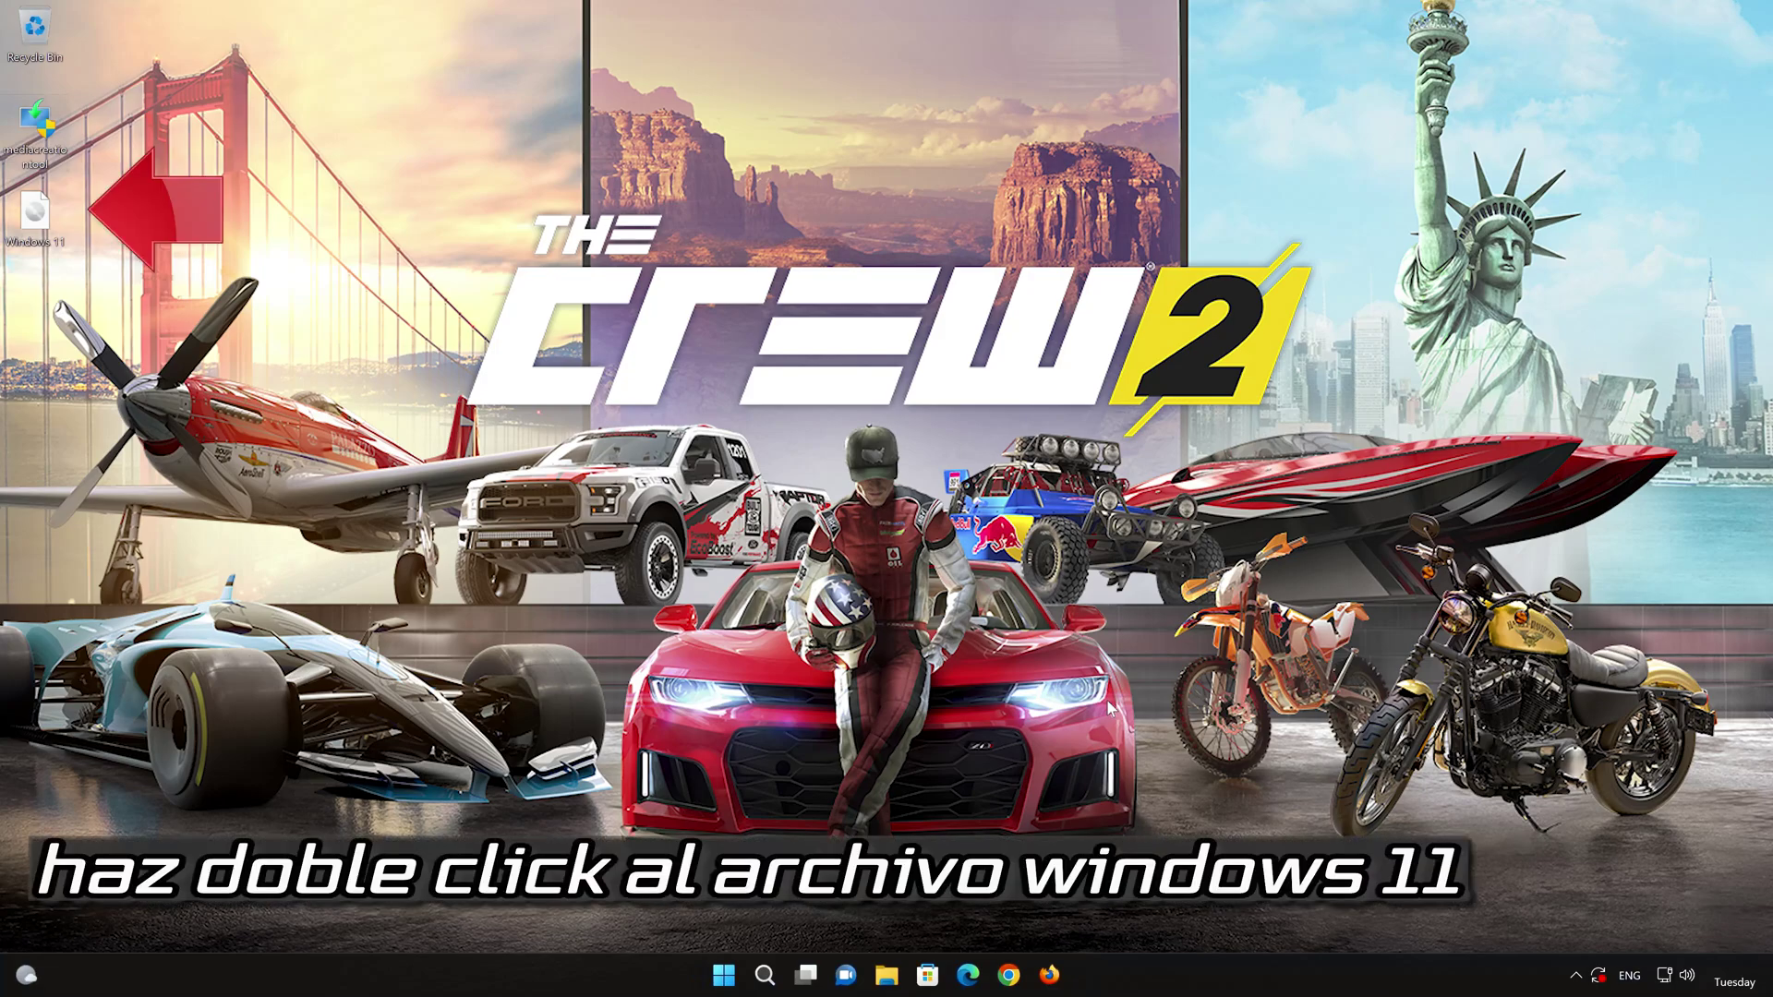
# Open the Windows 11 ISO, run its setup application with permission to make changes, and close the File Explorer window
pyautogui.doubleClick(33, 221)
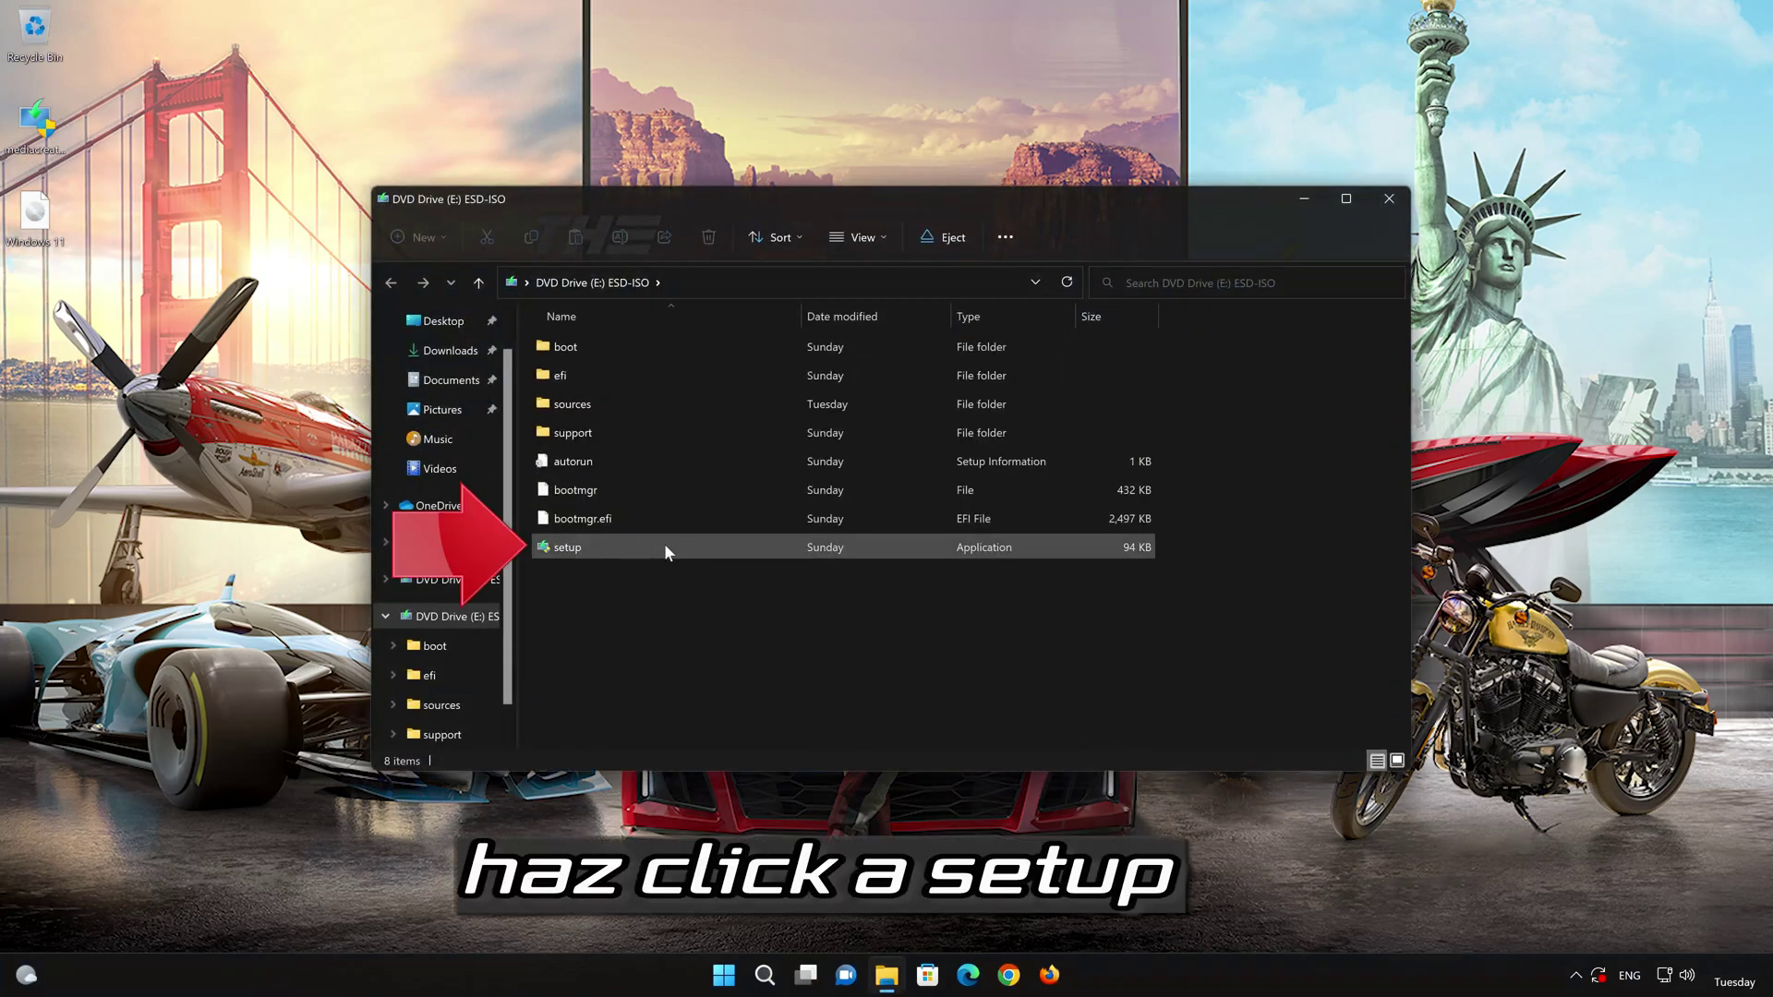
pyautogui.doubleClick(665, 548)
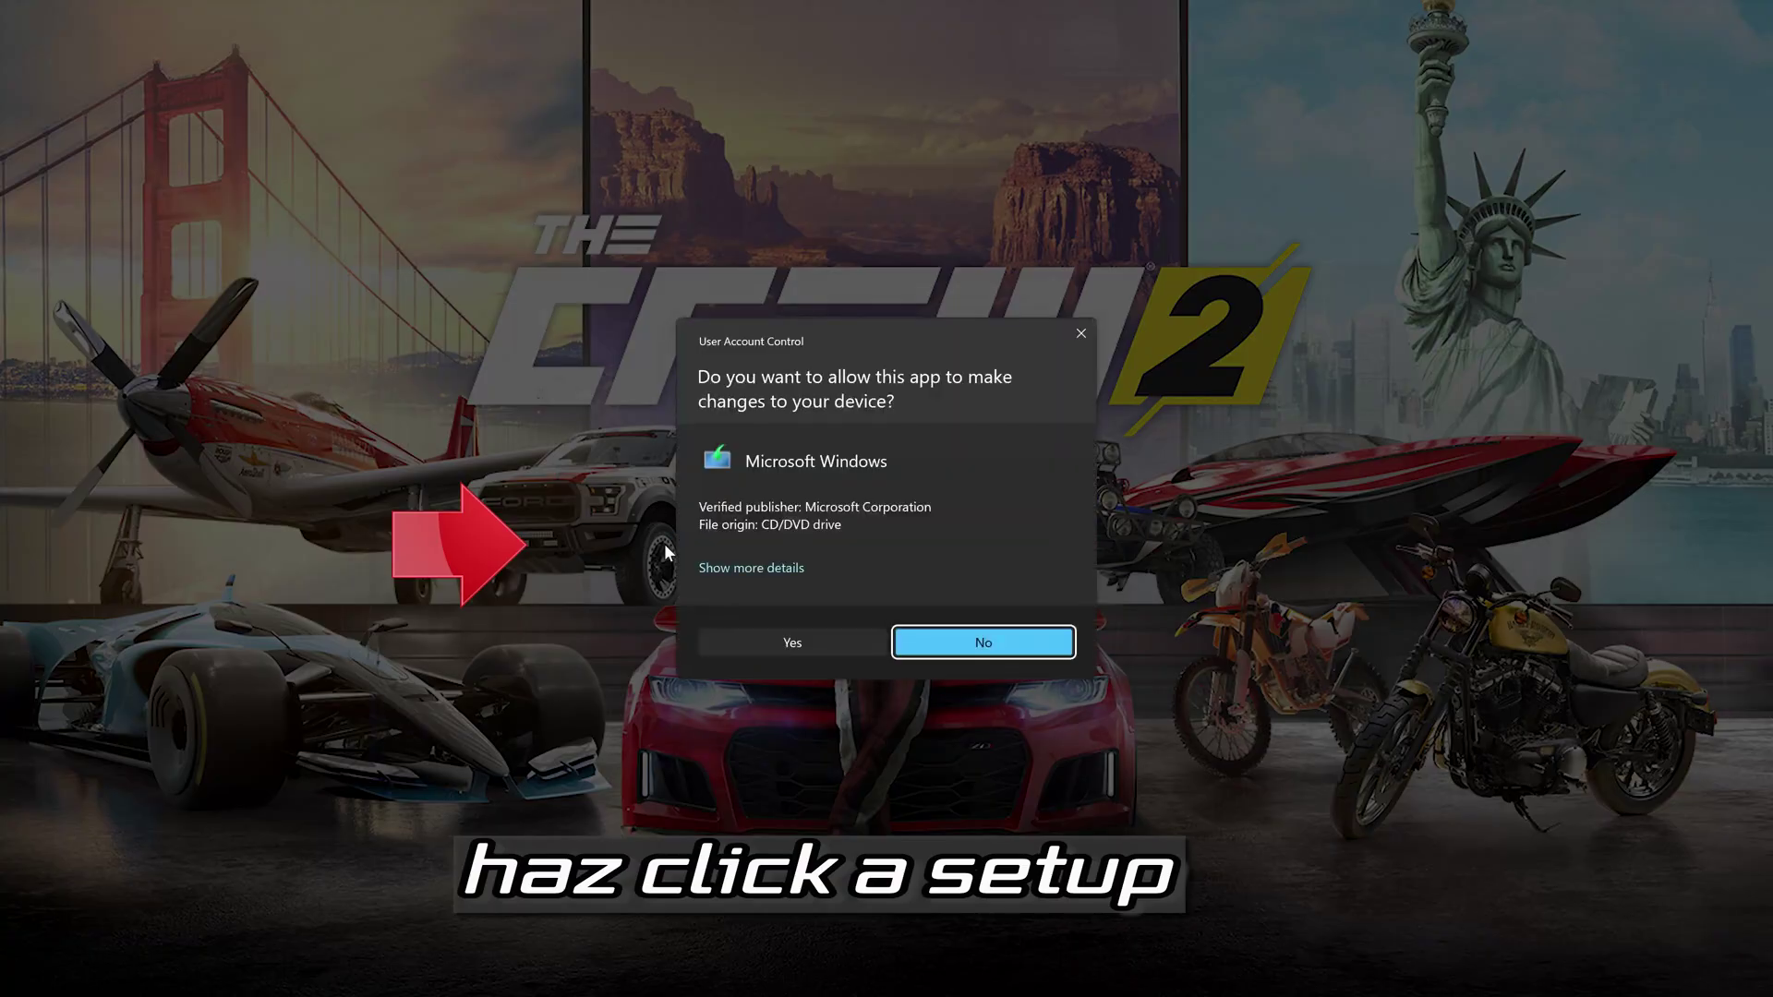
pyautogui.click(785, 644)
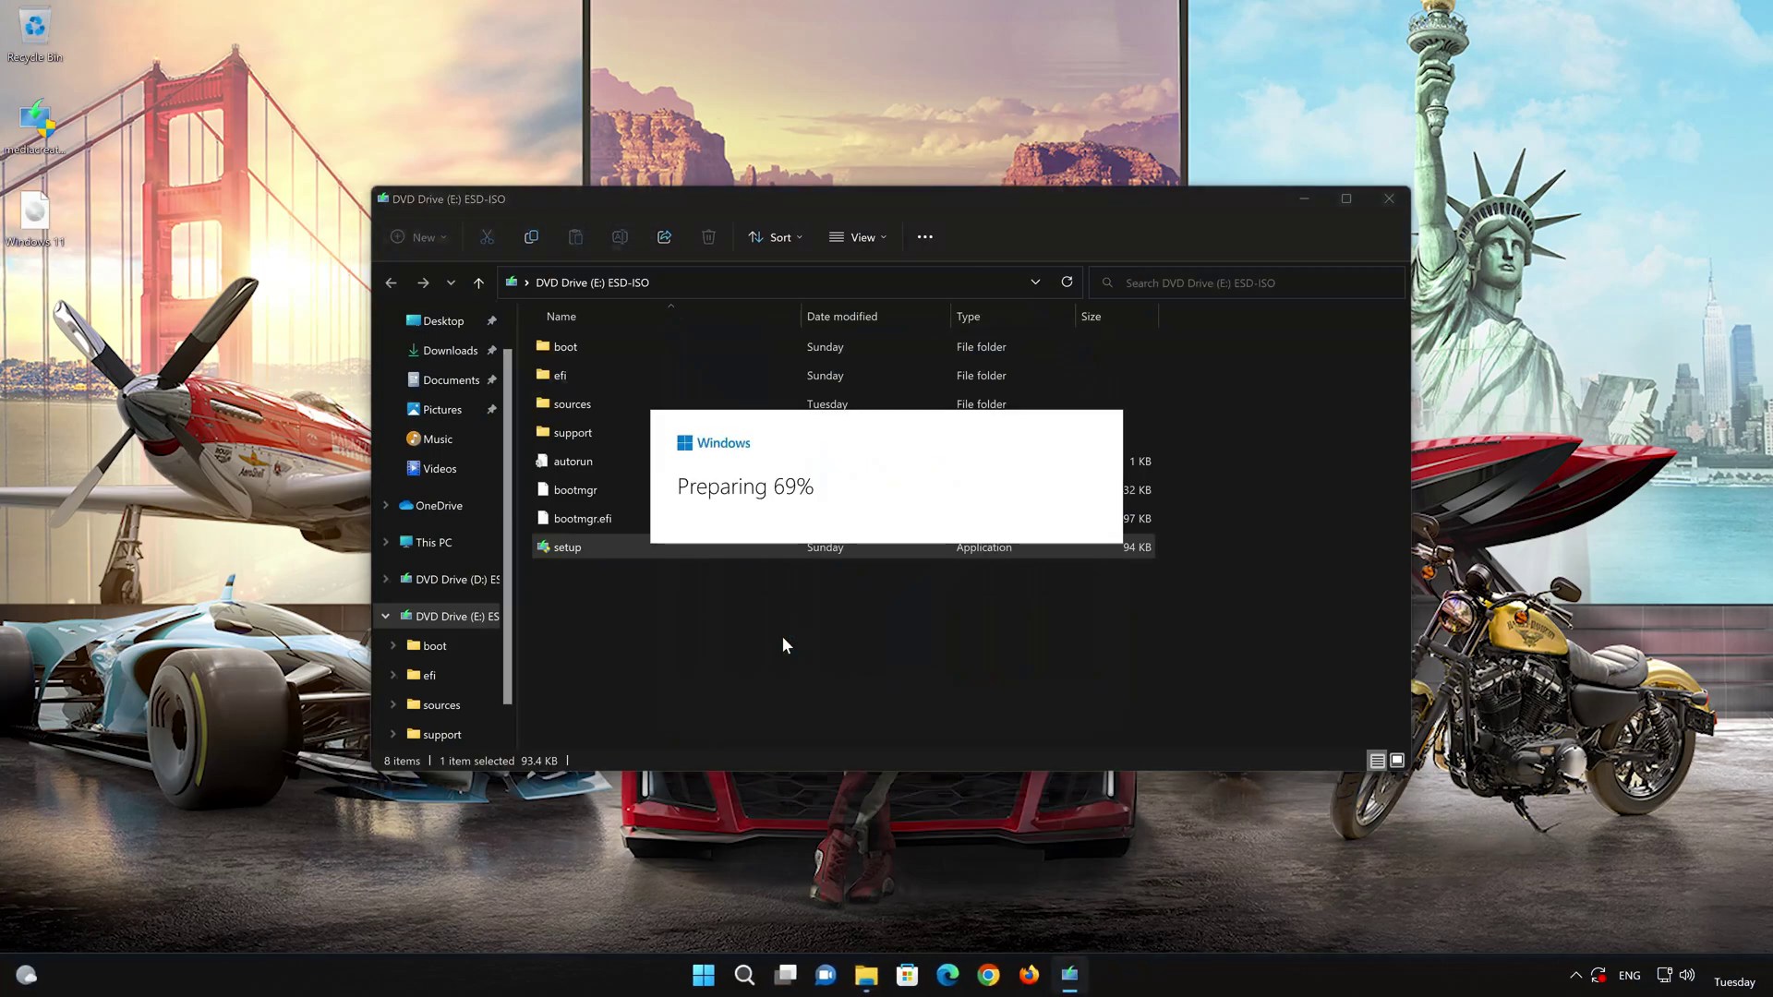
pyautogui.click(1388, 200)
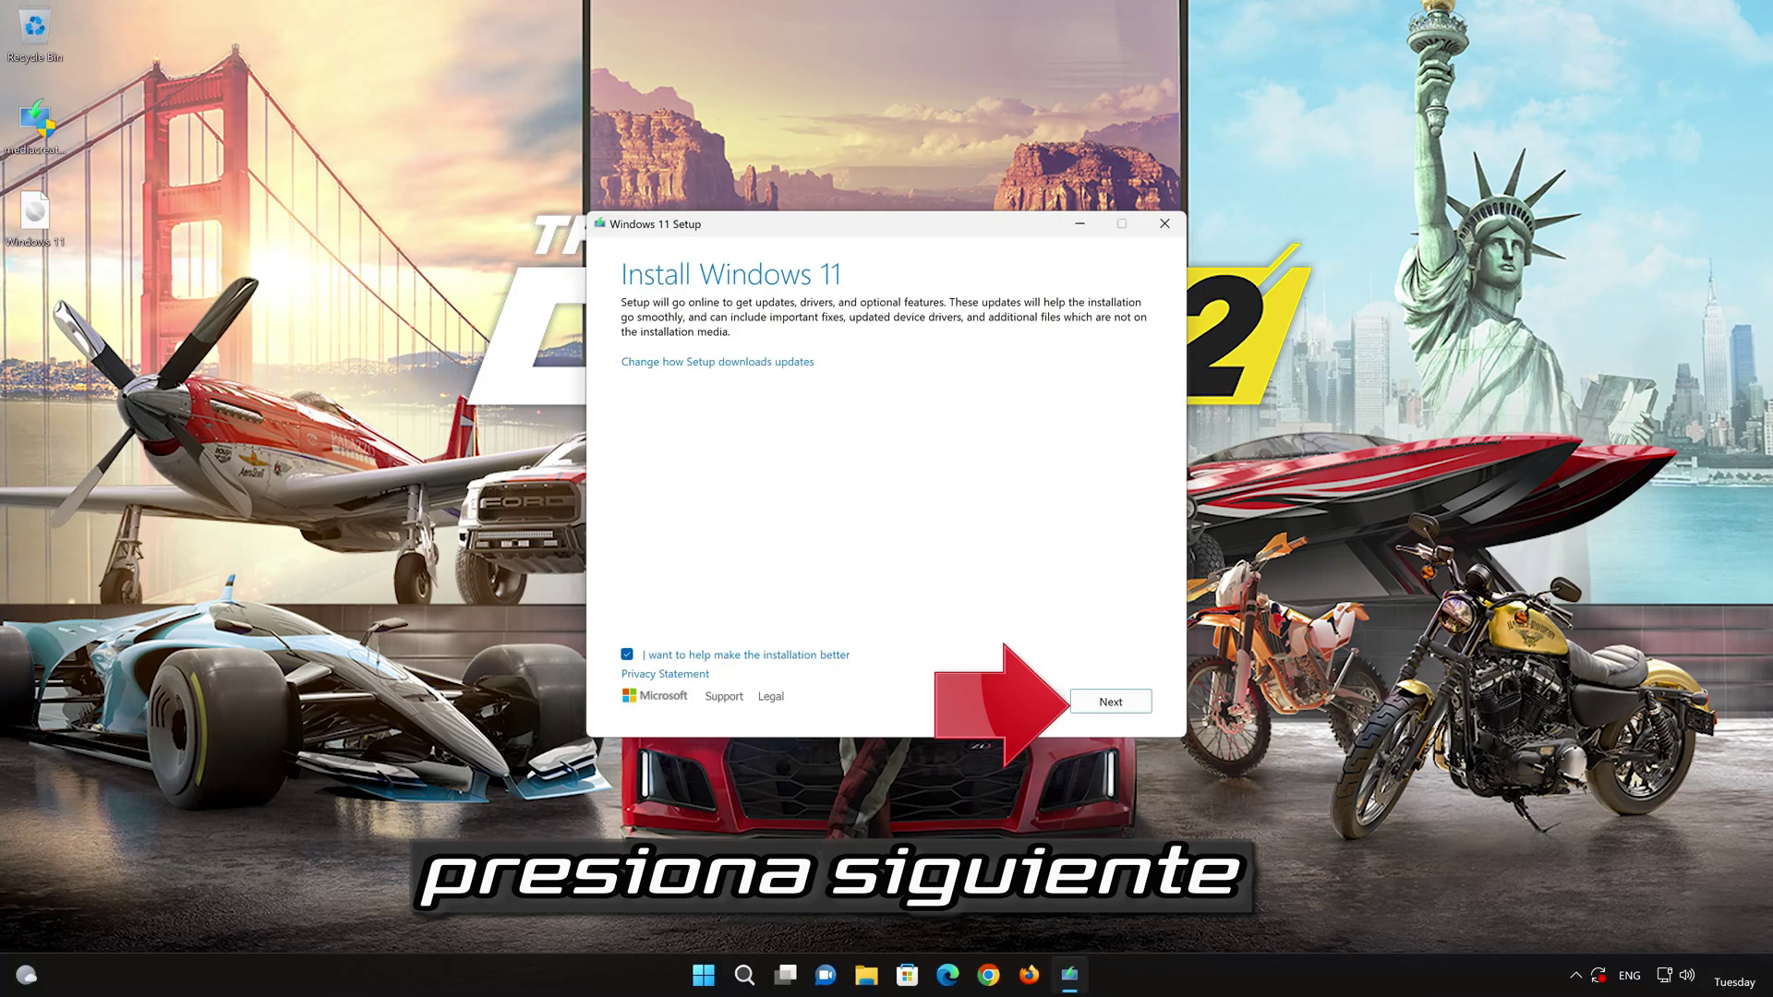
# Accept the license terms in Windows 11 Setup and start installing Windows 11 Pro, keeping personal files and apps
pyautogui.click(1111, 703)
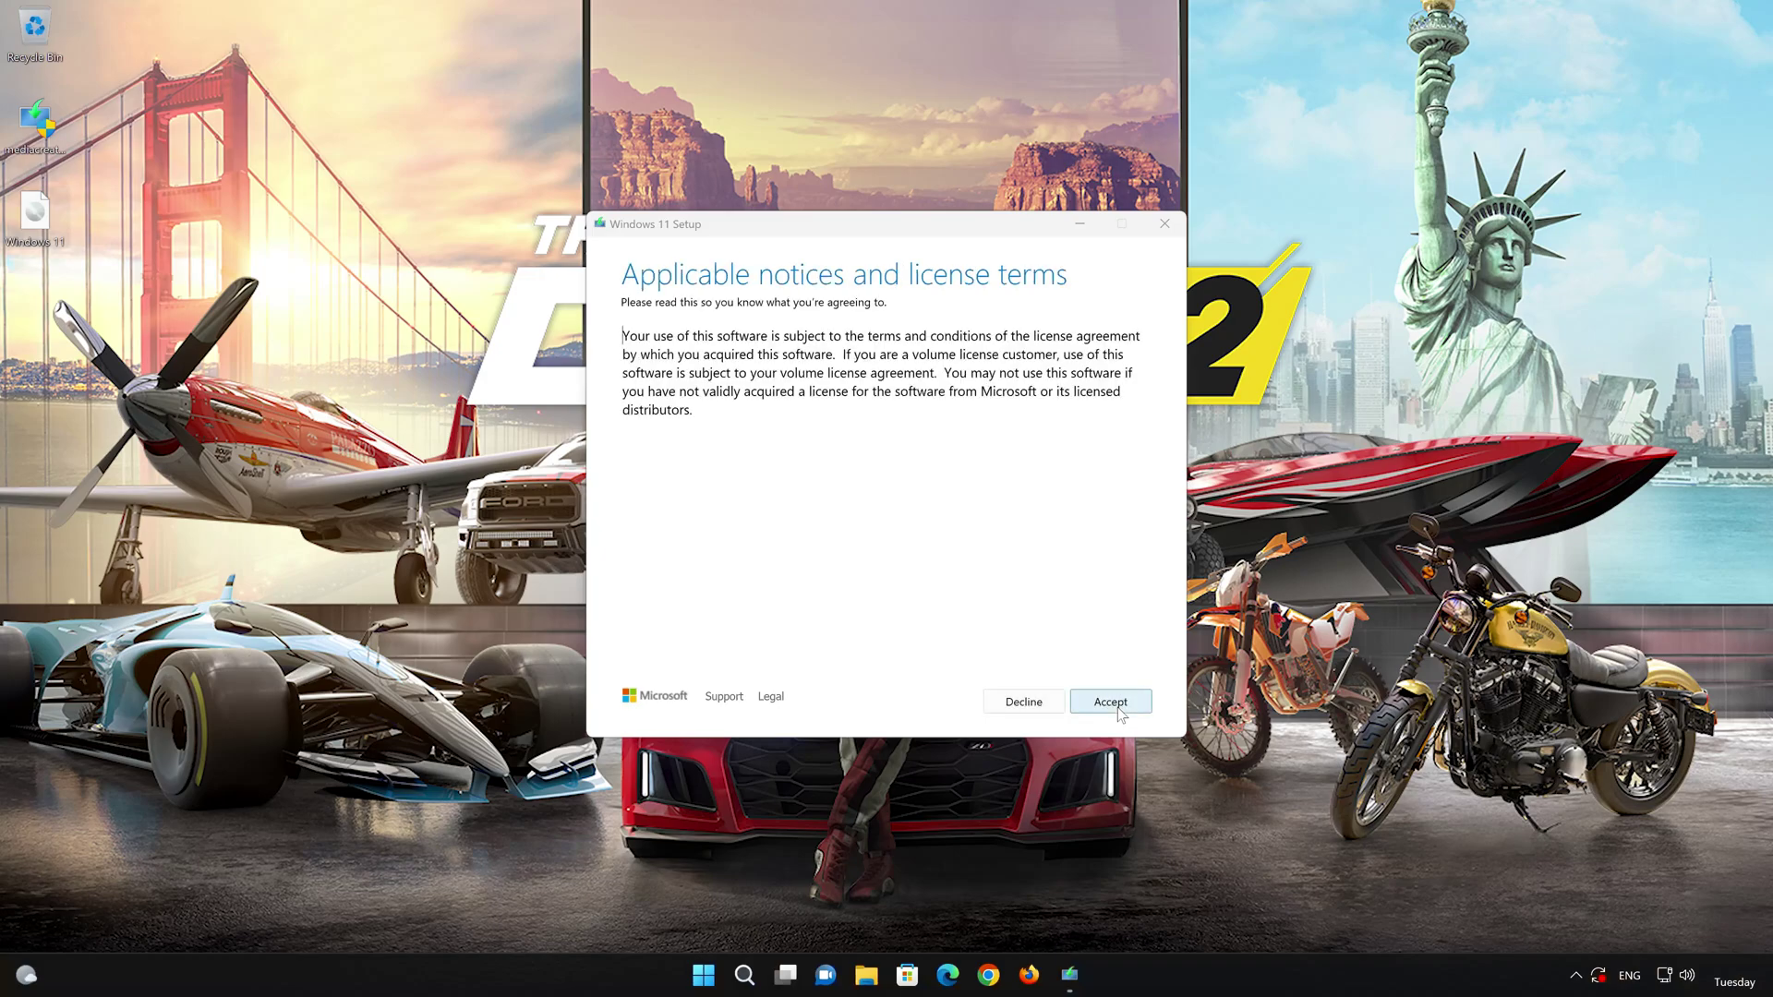
pyautogui.click(1114, 703)
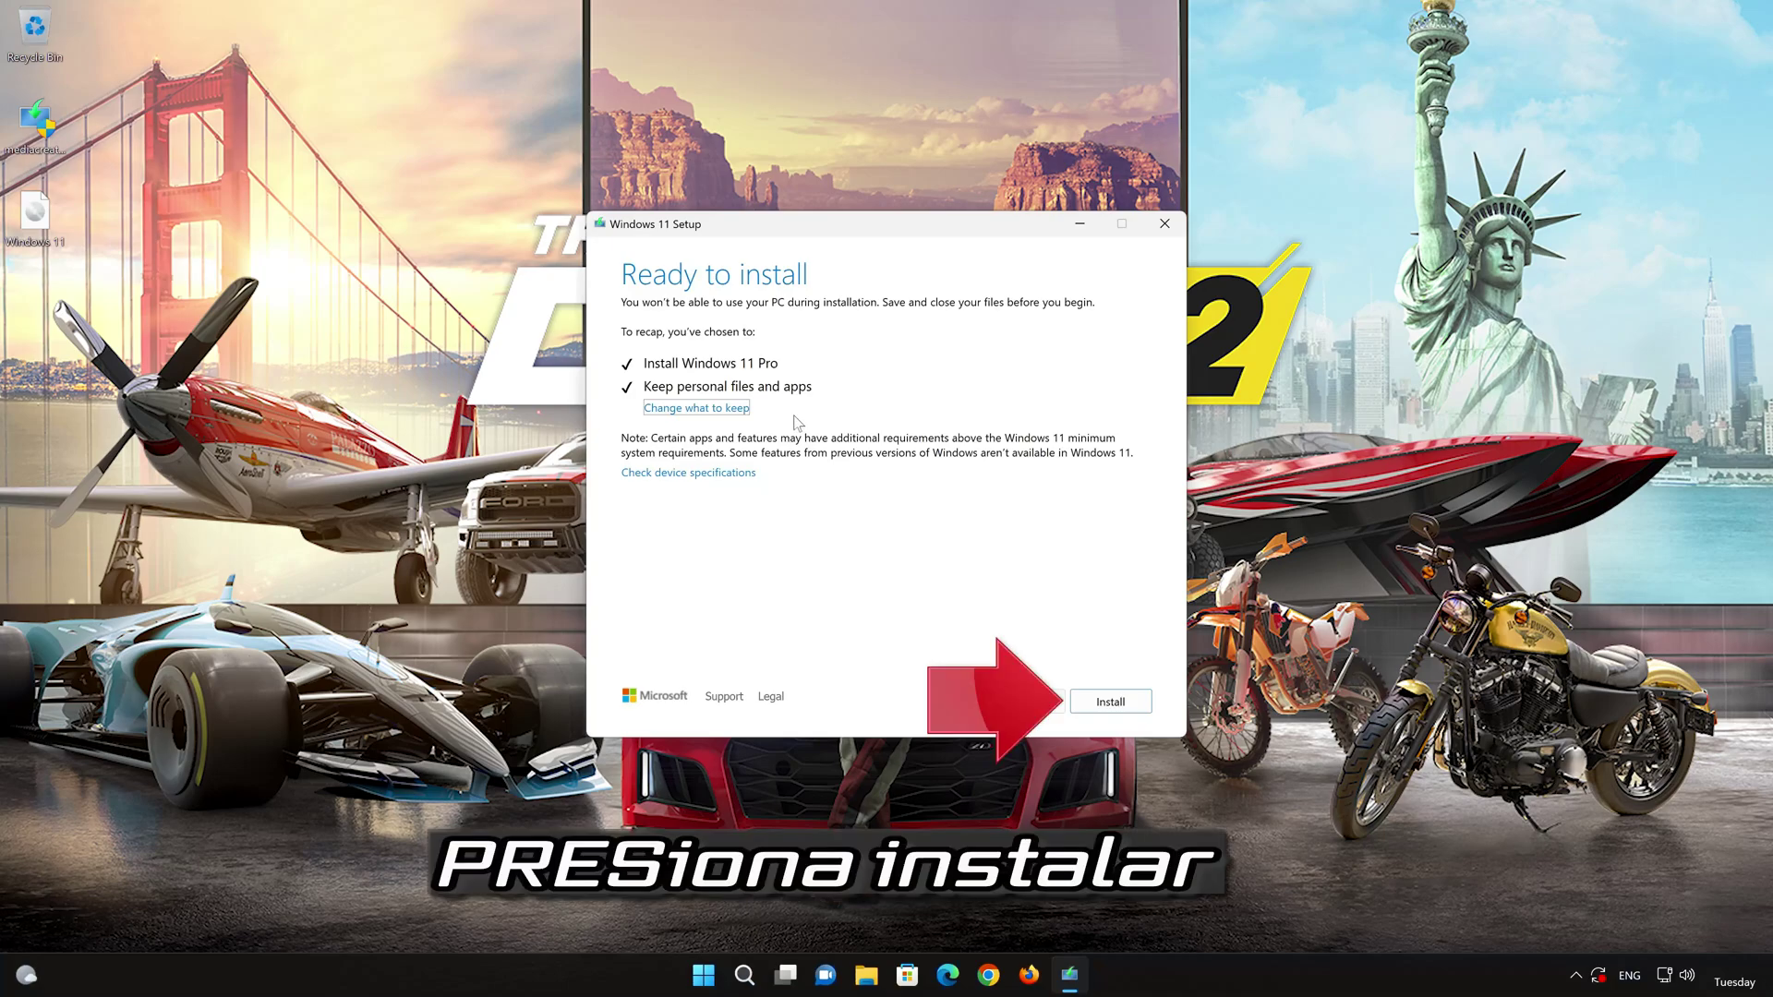
pyautogui.click(1133, 707)
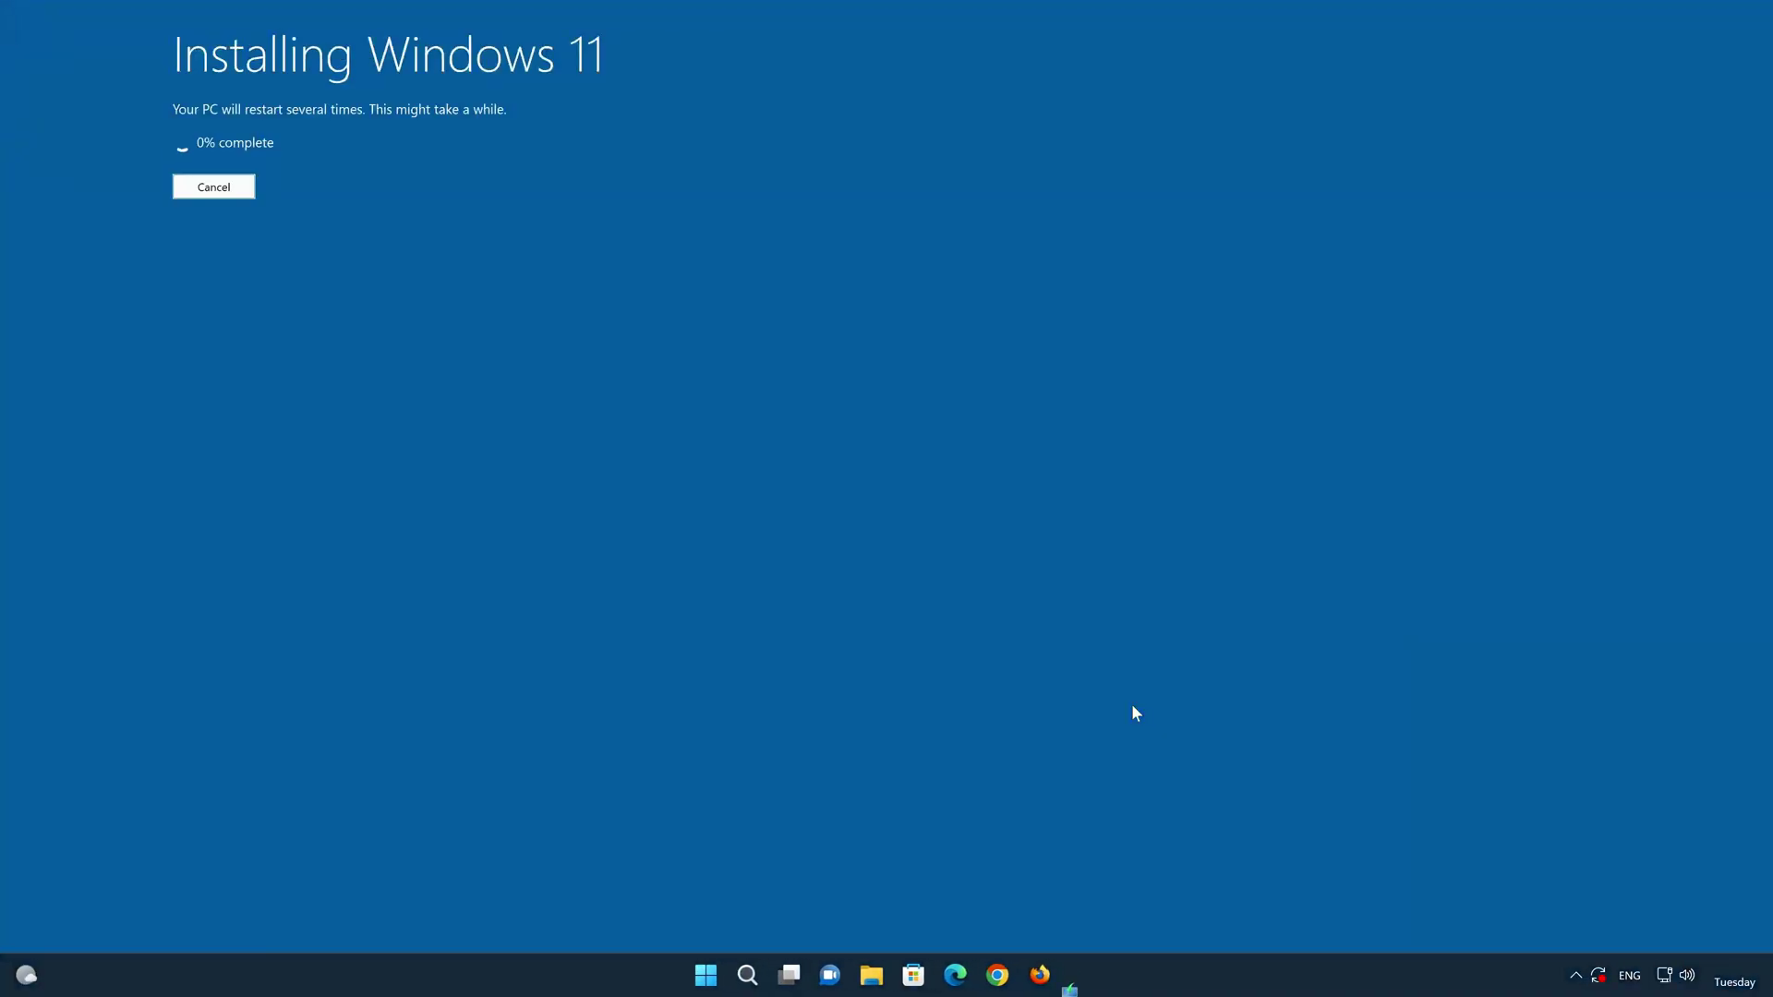